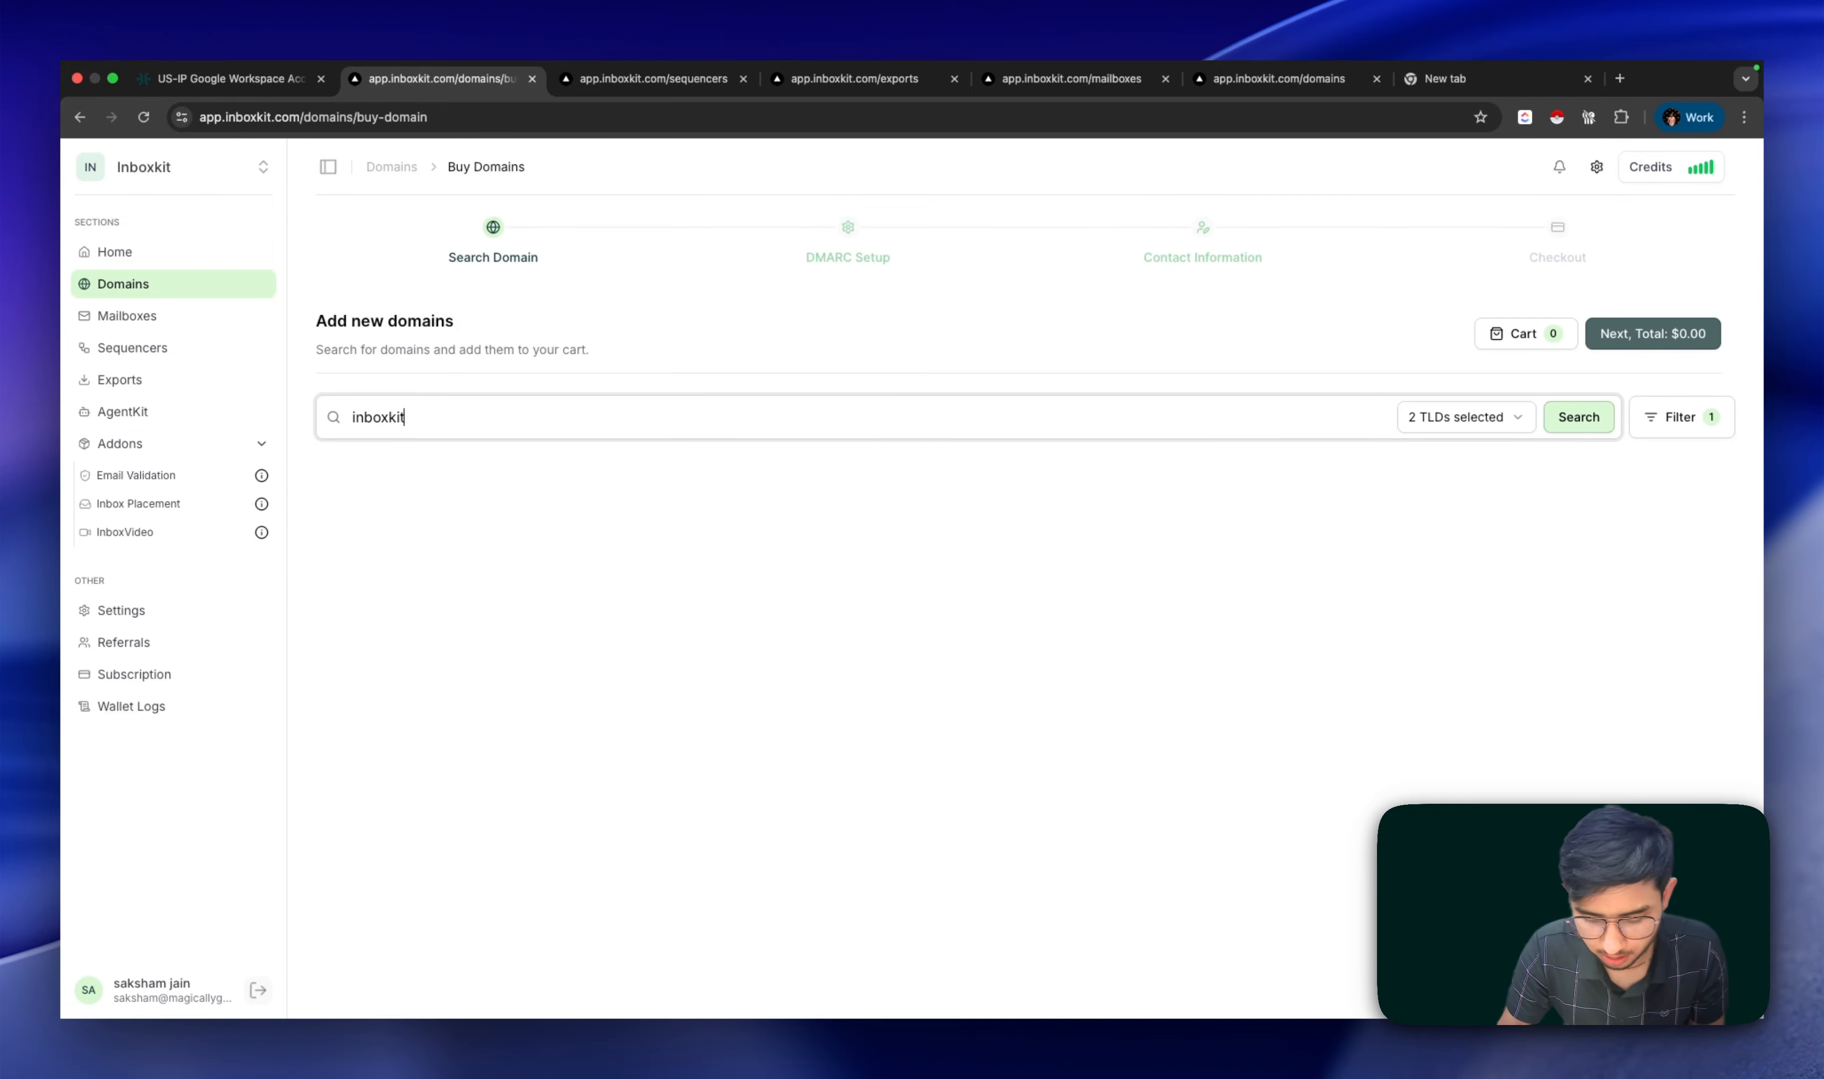
Step: Search for available inboxkit domains with the .com extension only
left_click(1477, 423)
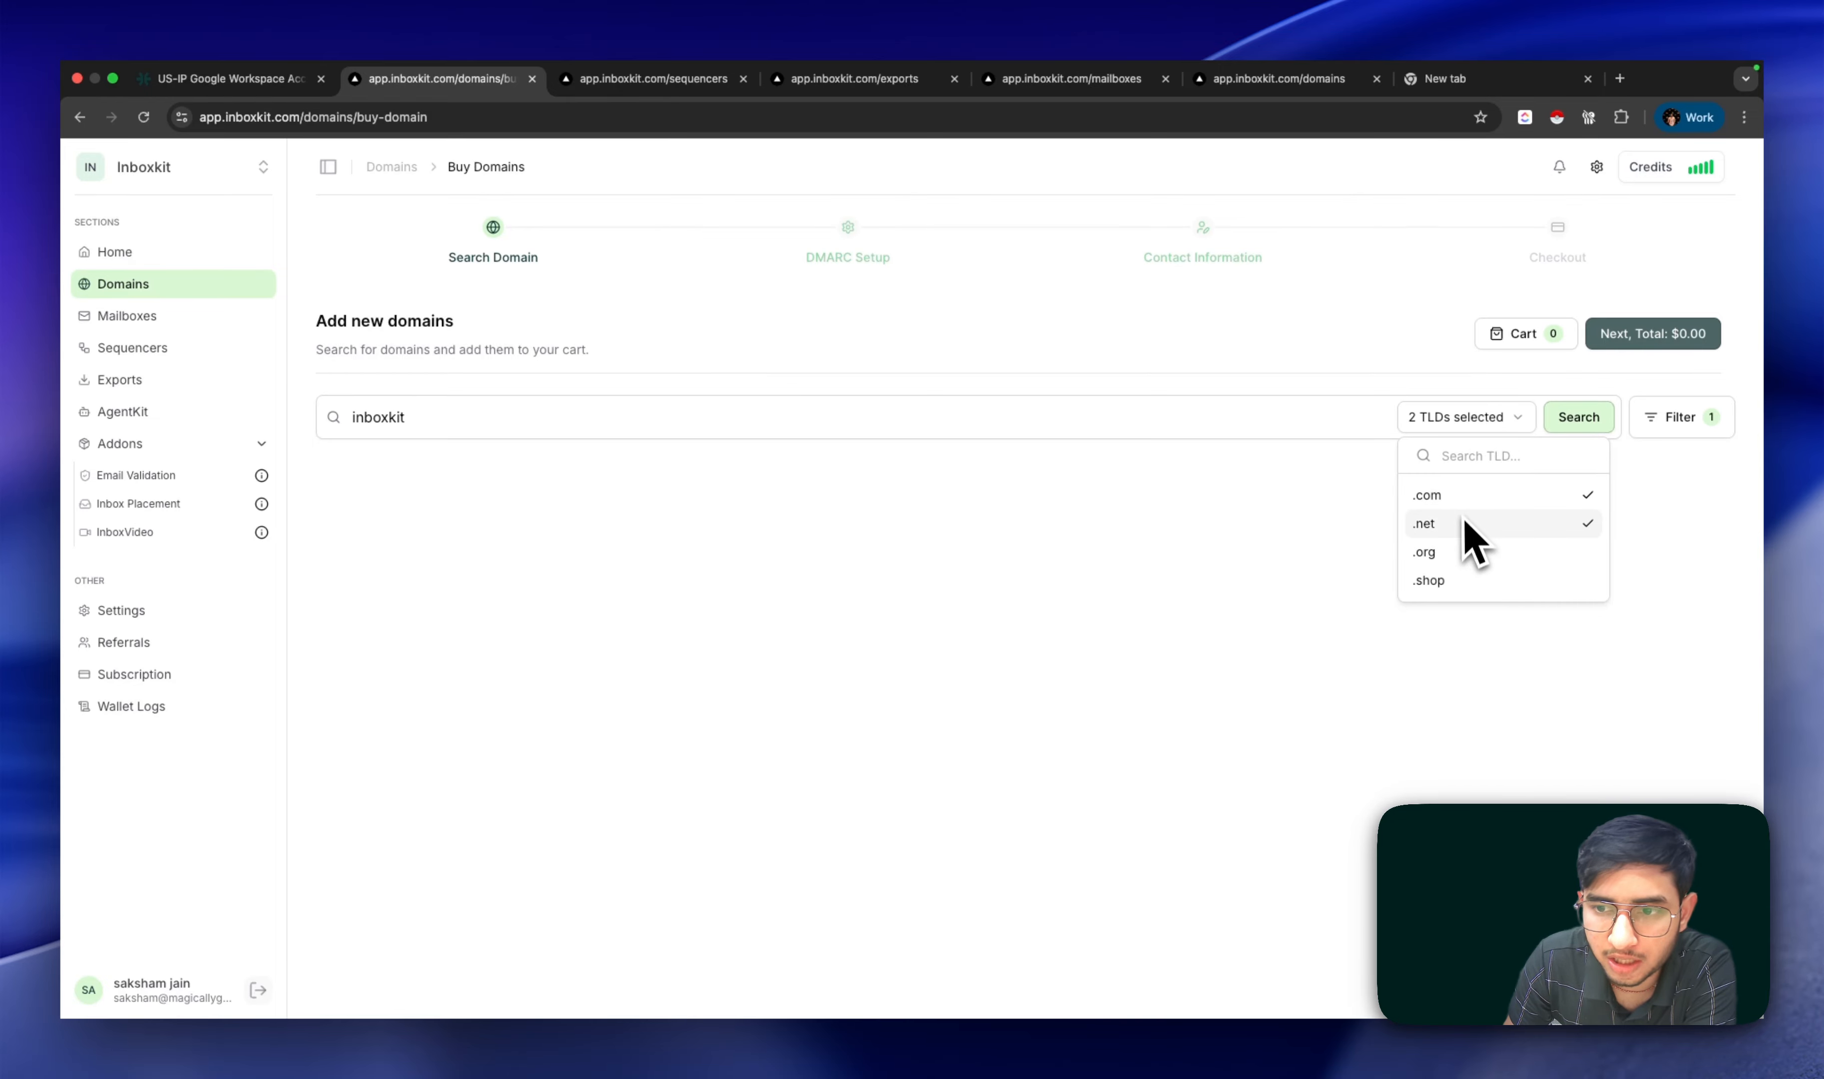
left_click(1575, 423)
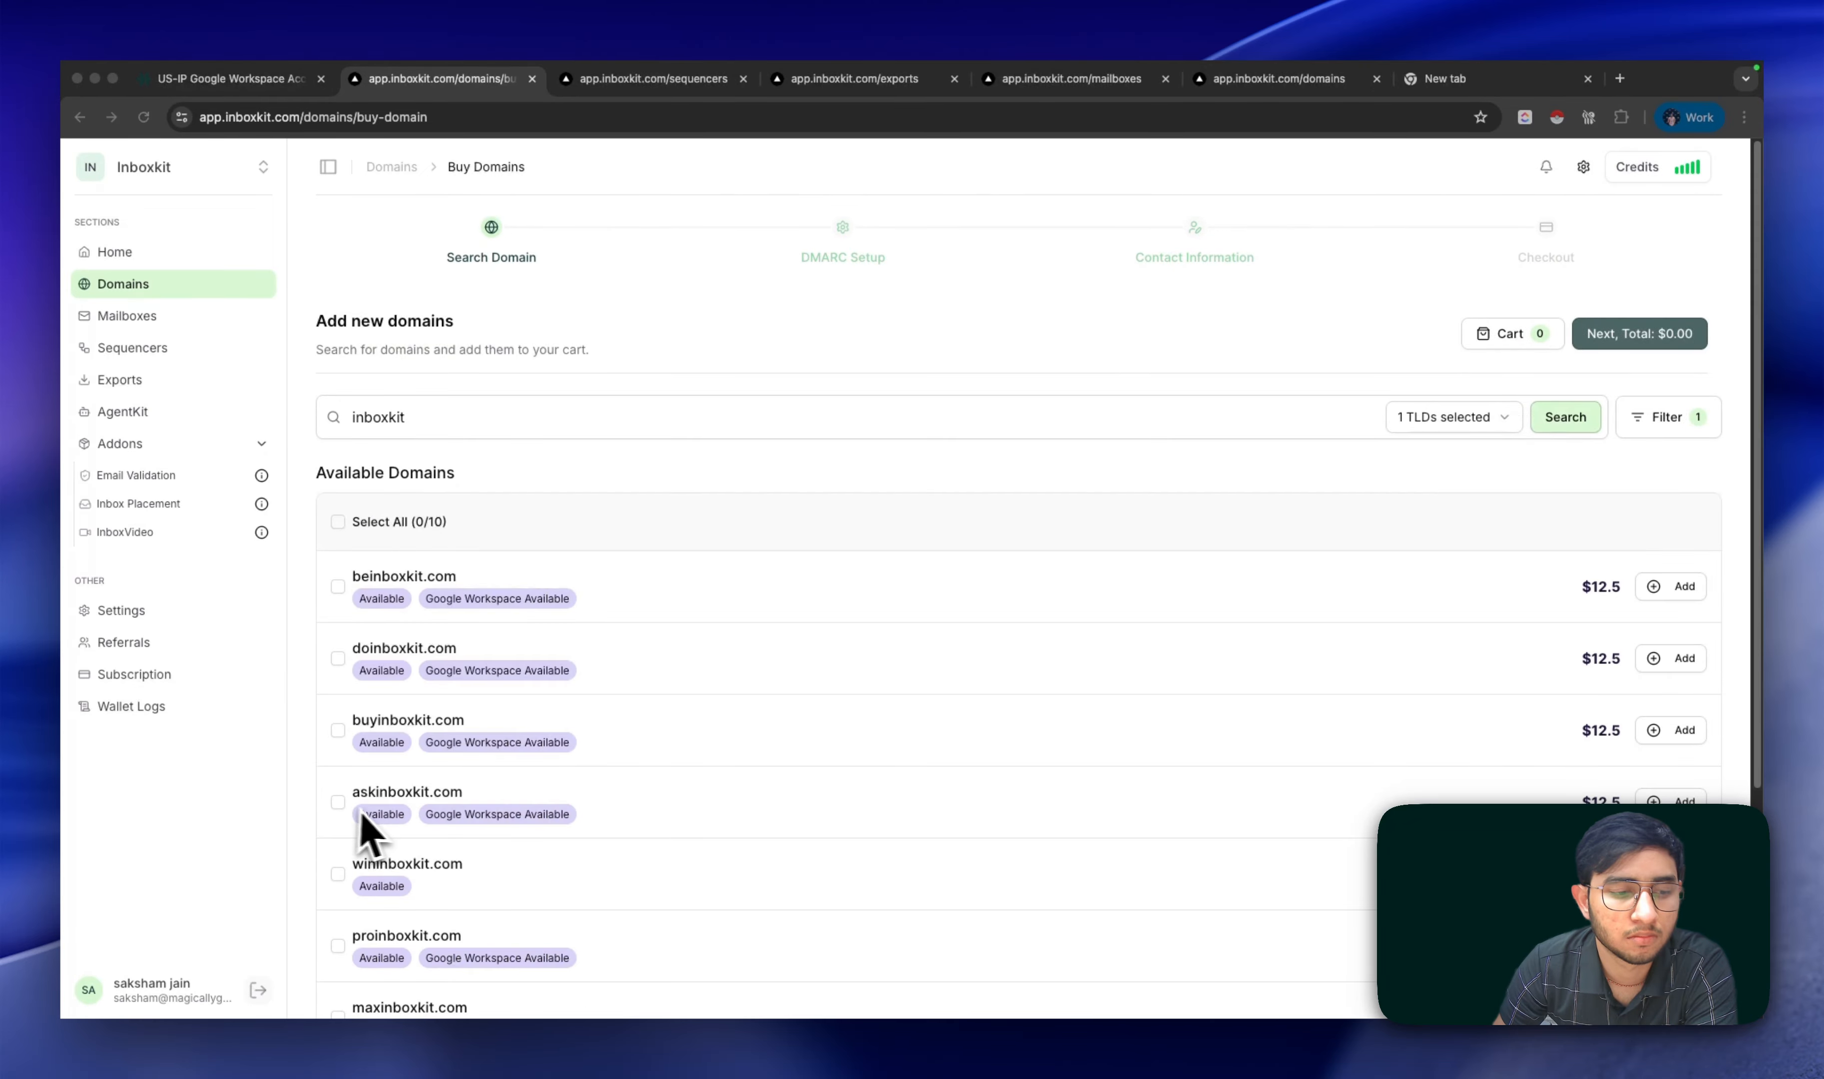
scroll(455, 812, "down", 5)
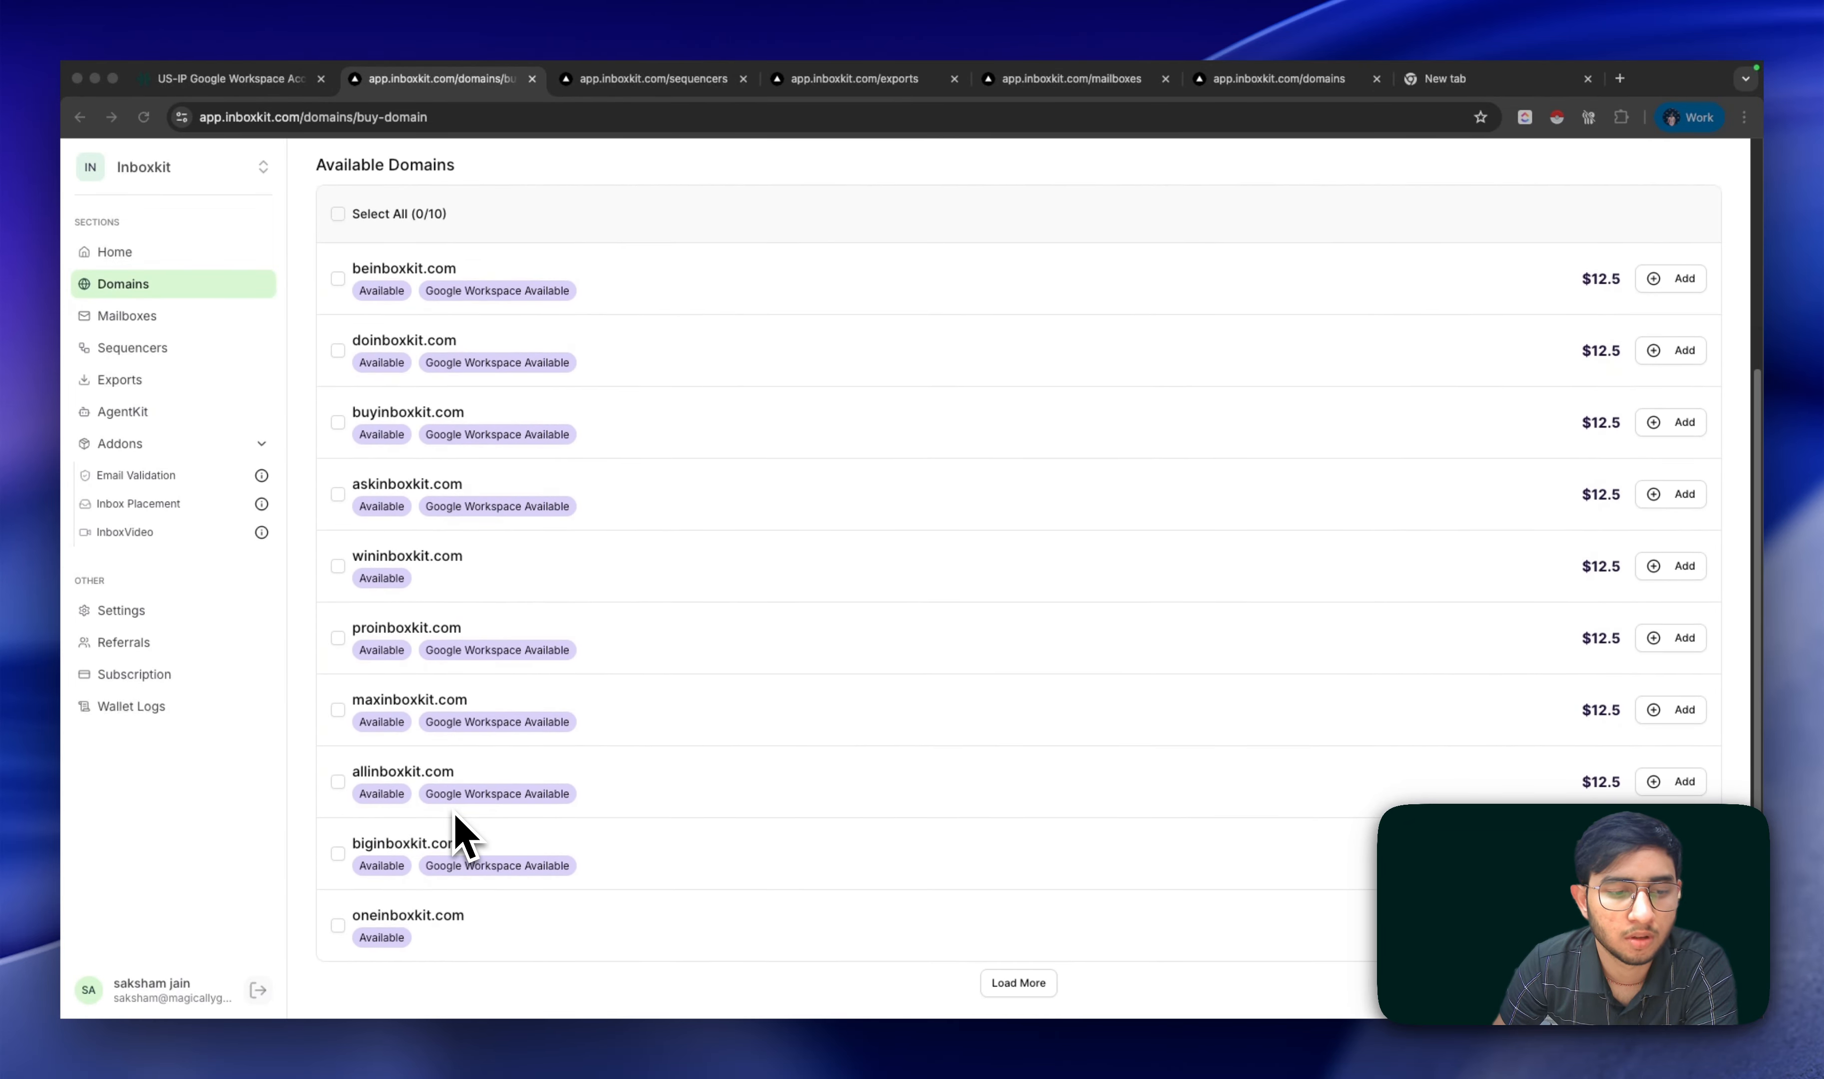
scroll(454, 811, "up", 5)
Step: Select all ten available .com domains at $12.5 each and add them to the cart
left_click(341, 591)
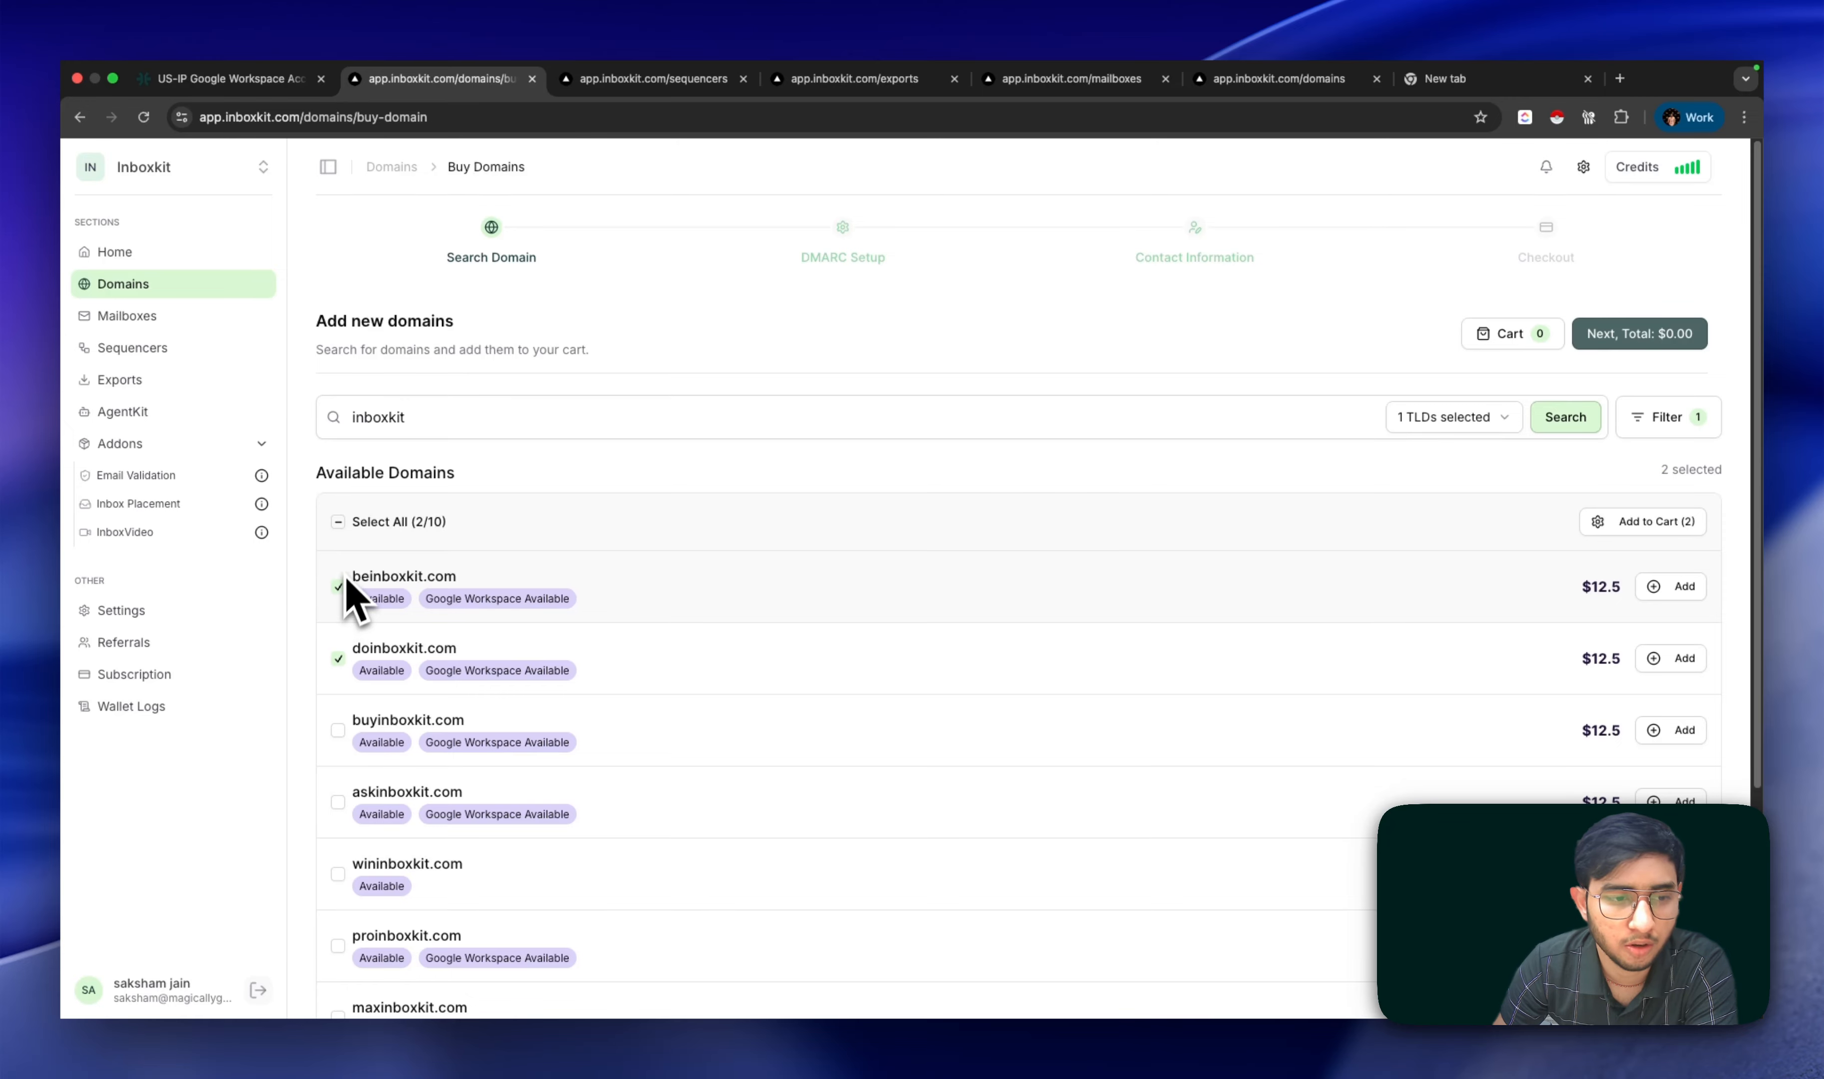
left_click(341, 528)
left_click(341, 528)
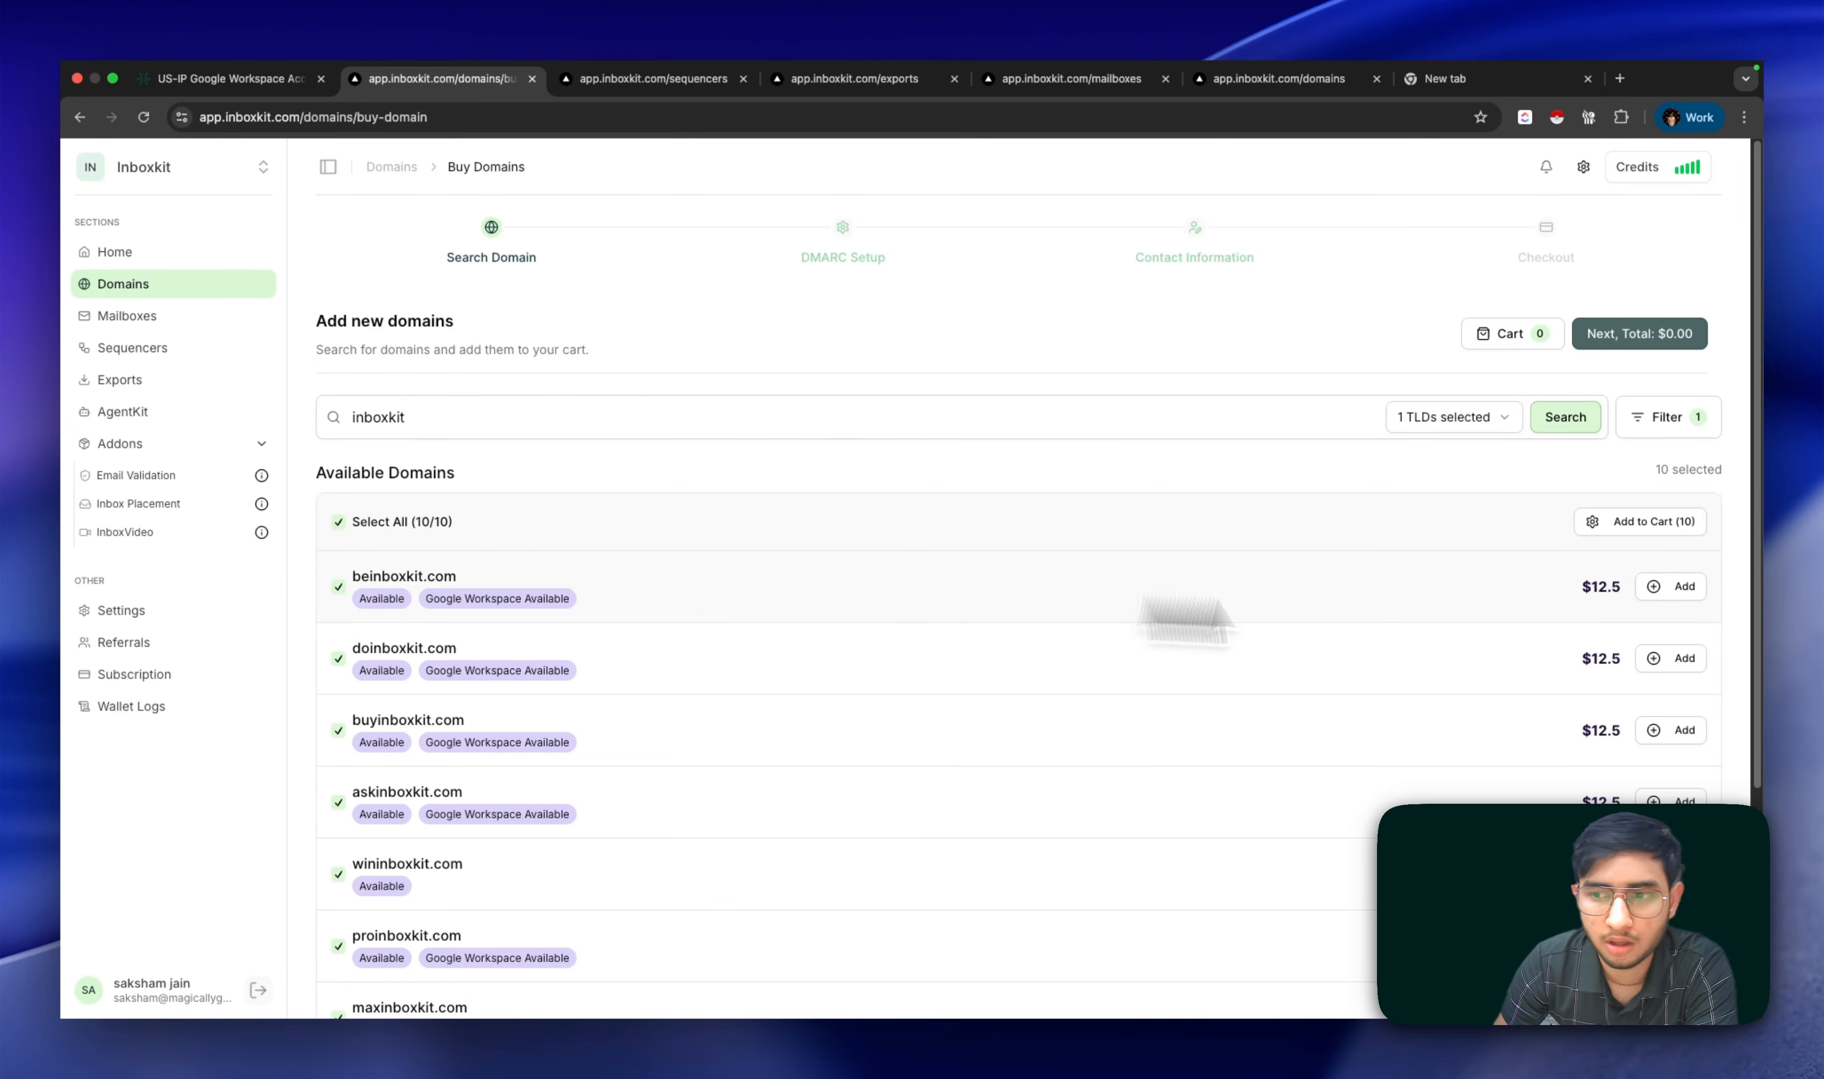
left_click(1674, 522)
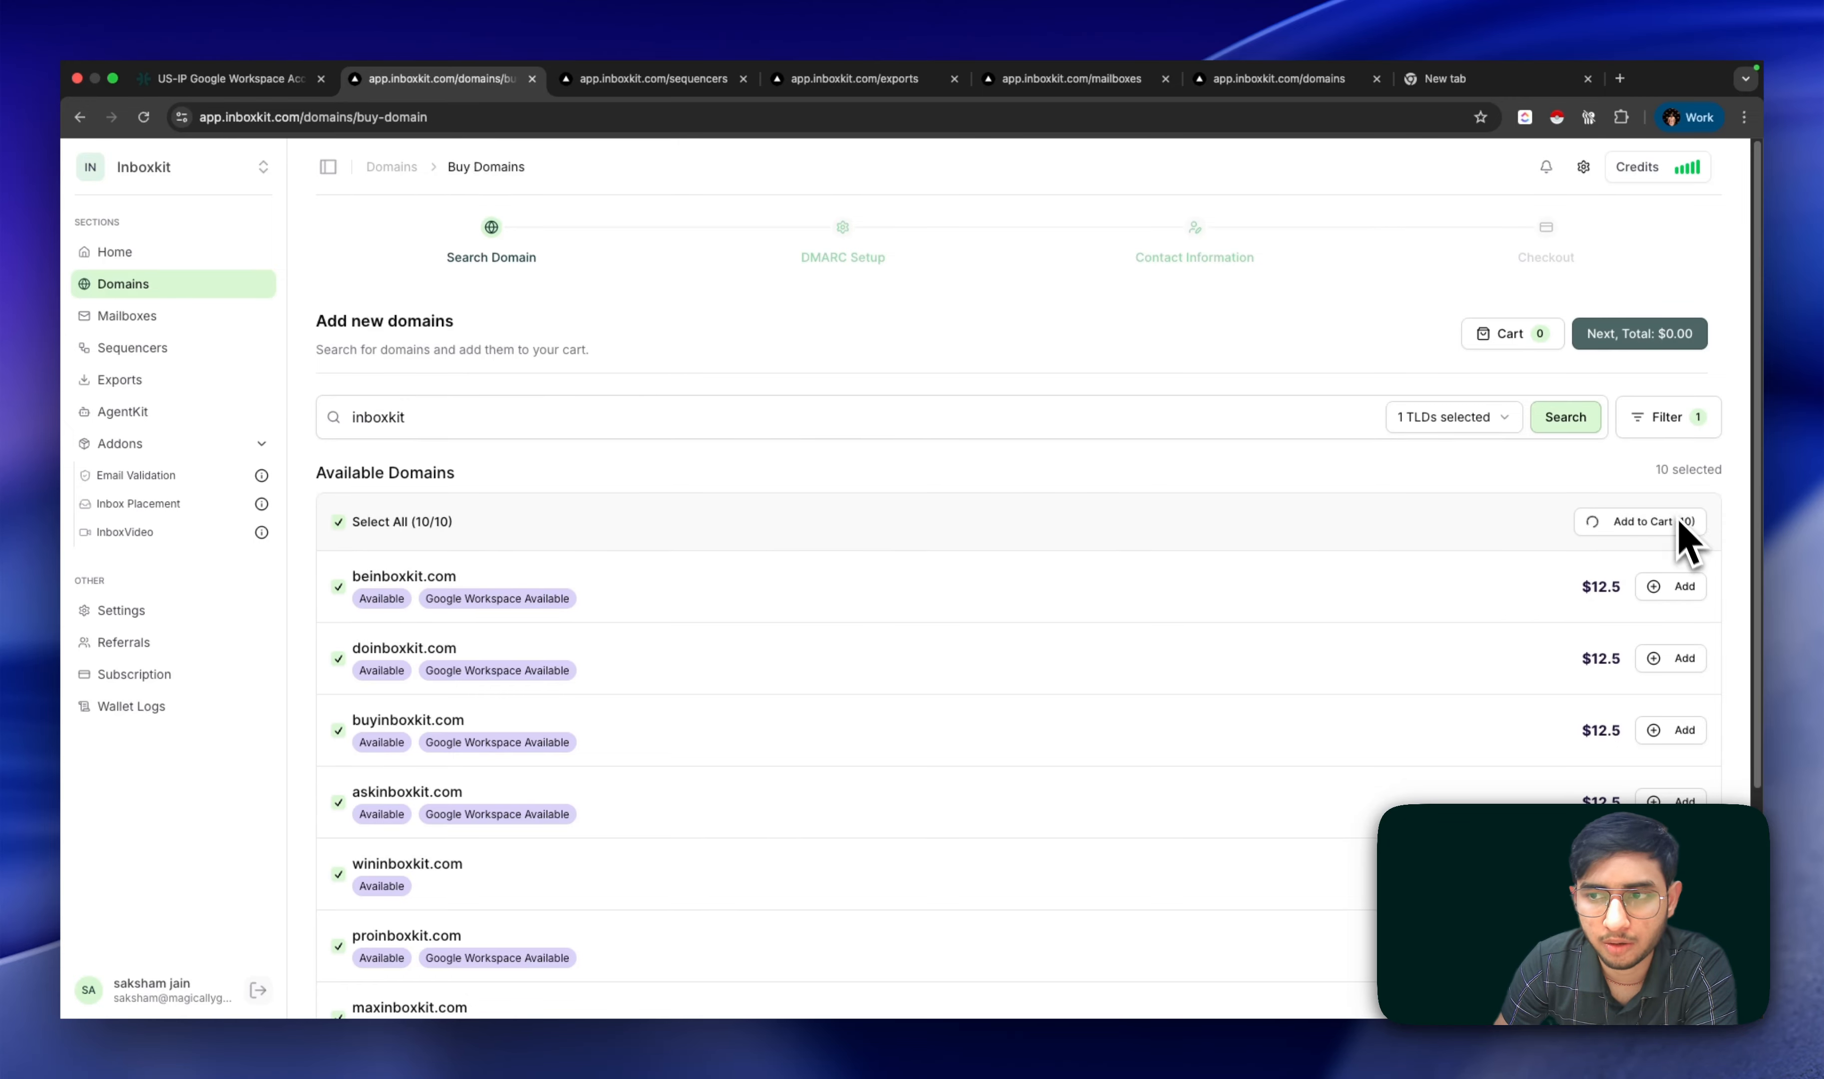
Step: Keep enrich.so as the forwarding domain with mask forwarding disabled, then continue to Contact Details
left_click(1621, 341)
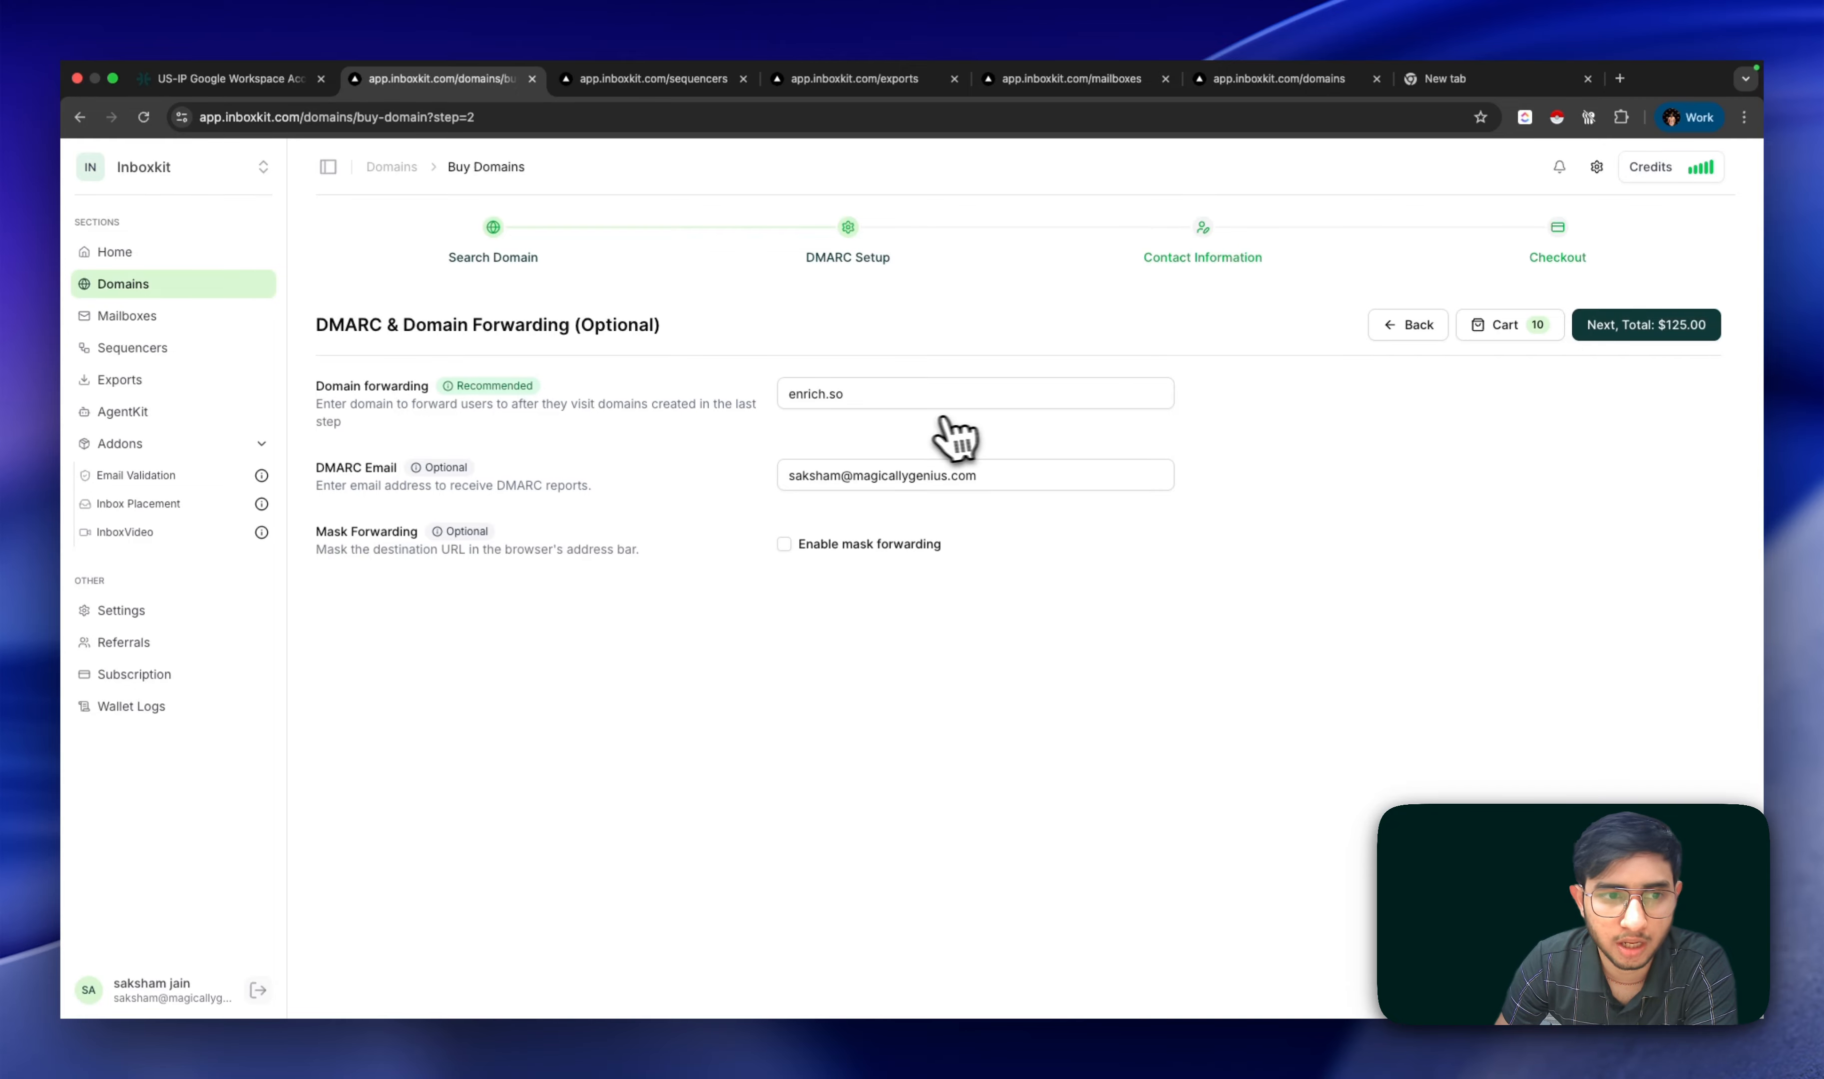
left_click(902, 403)
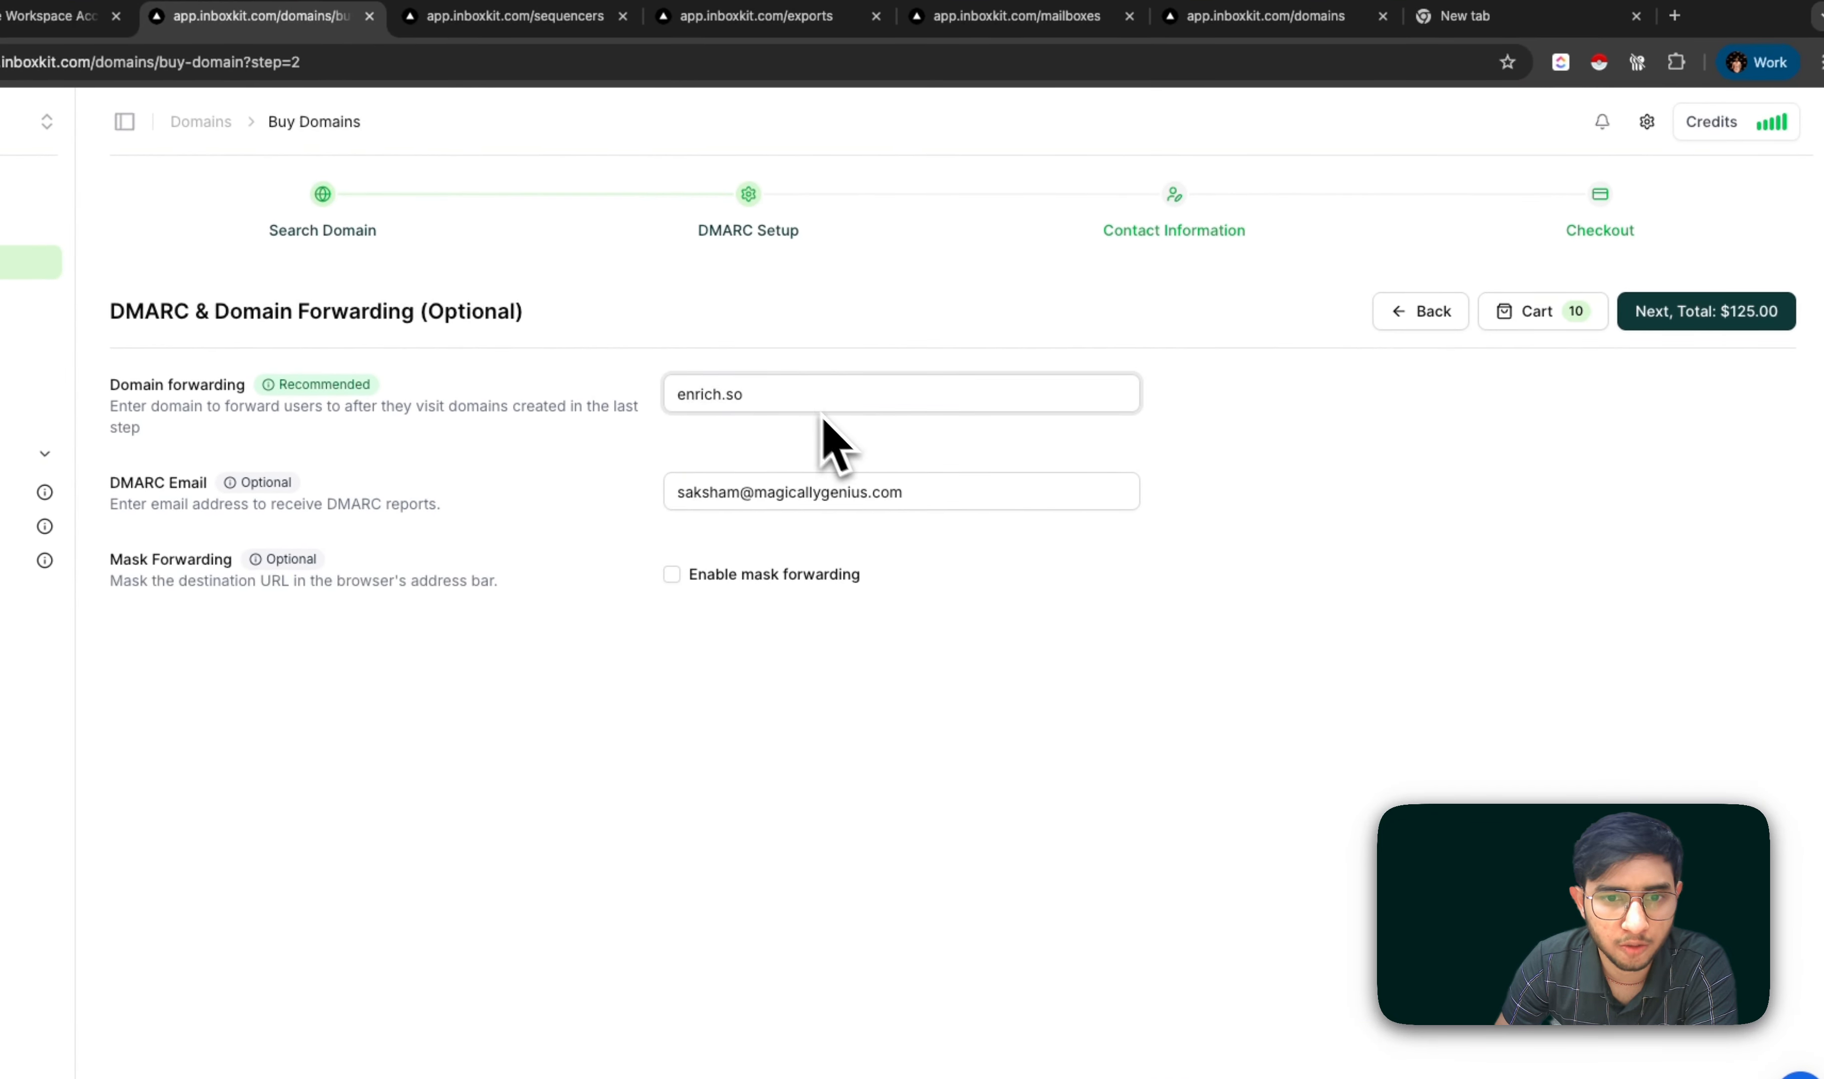
left_click(912, 492)
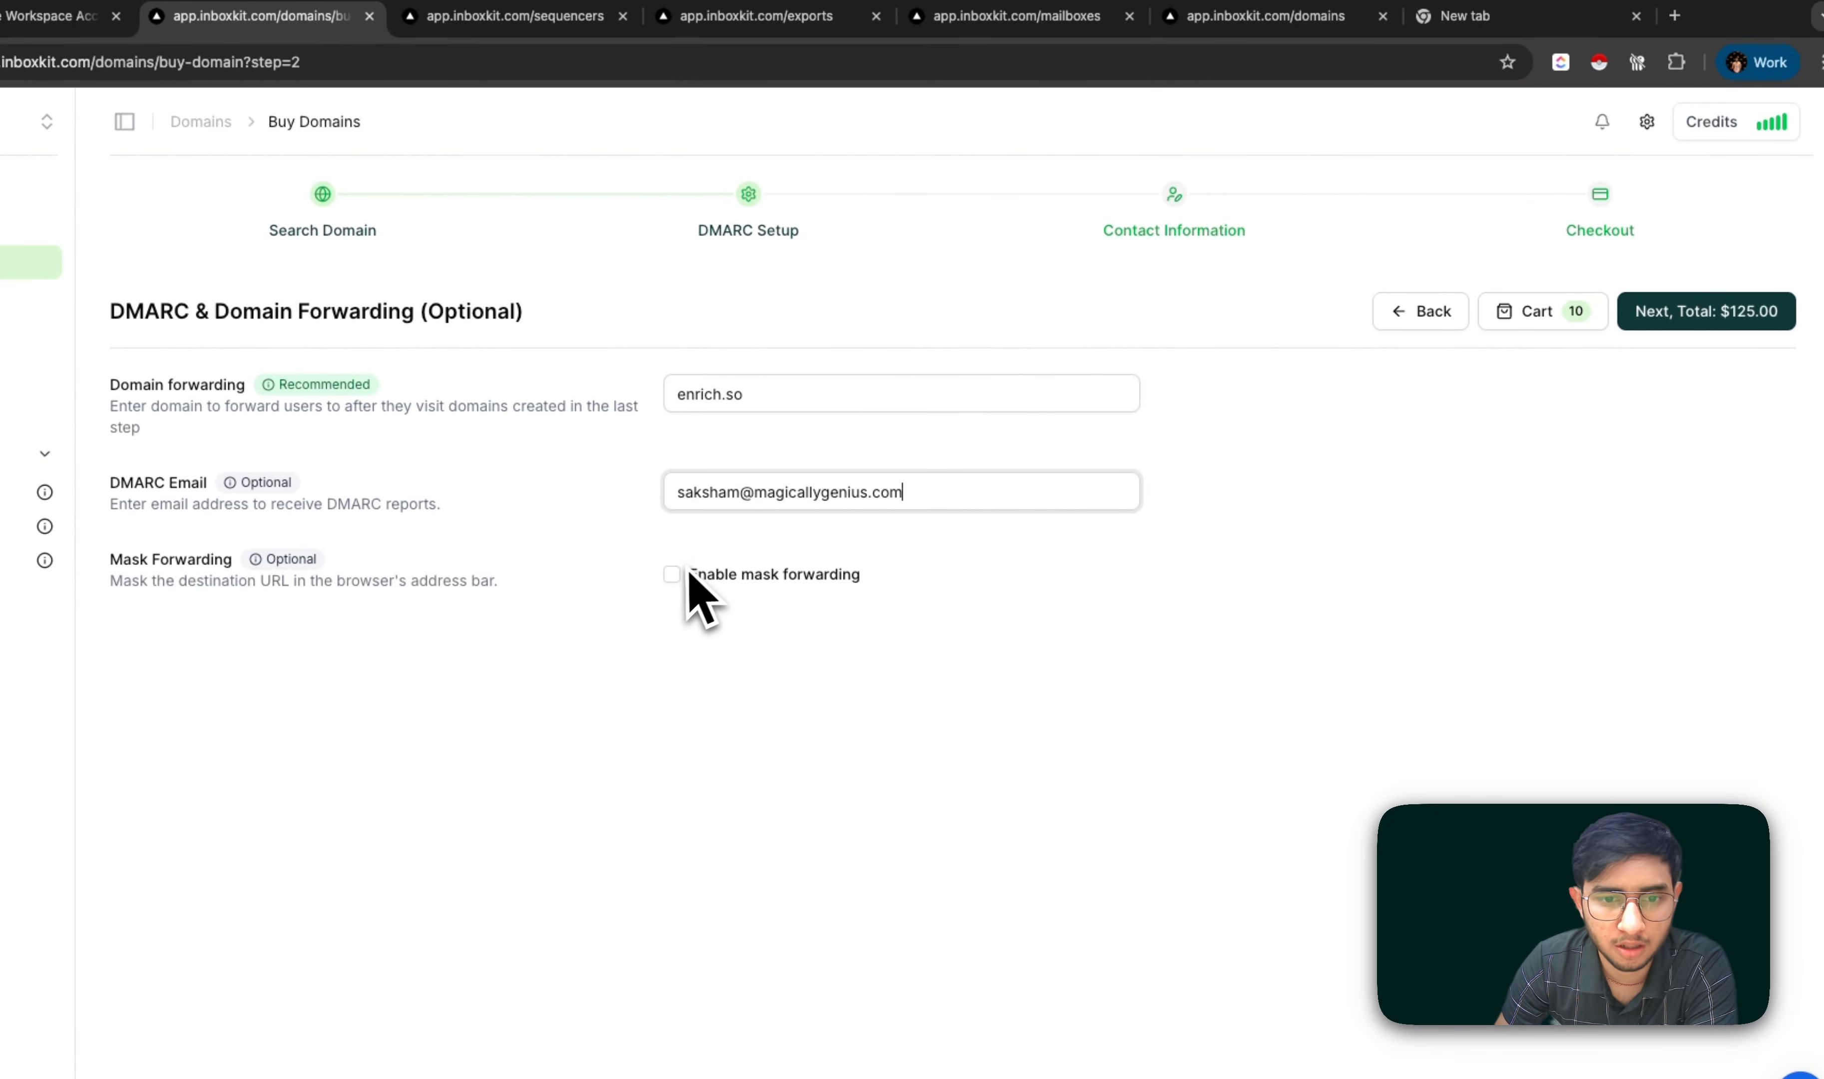
left_click(677, 582)
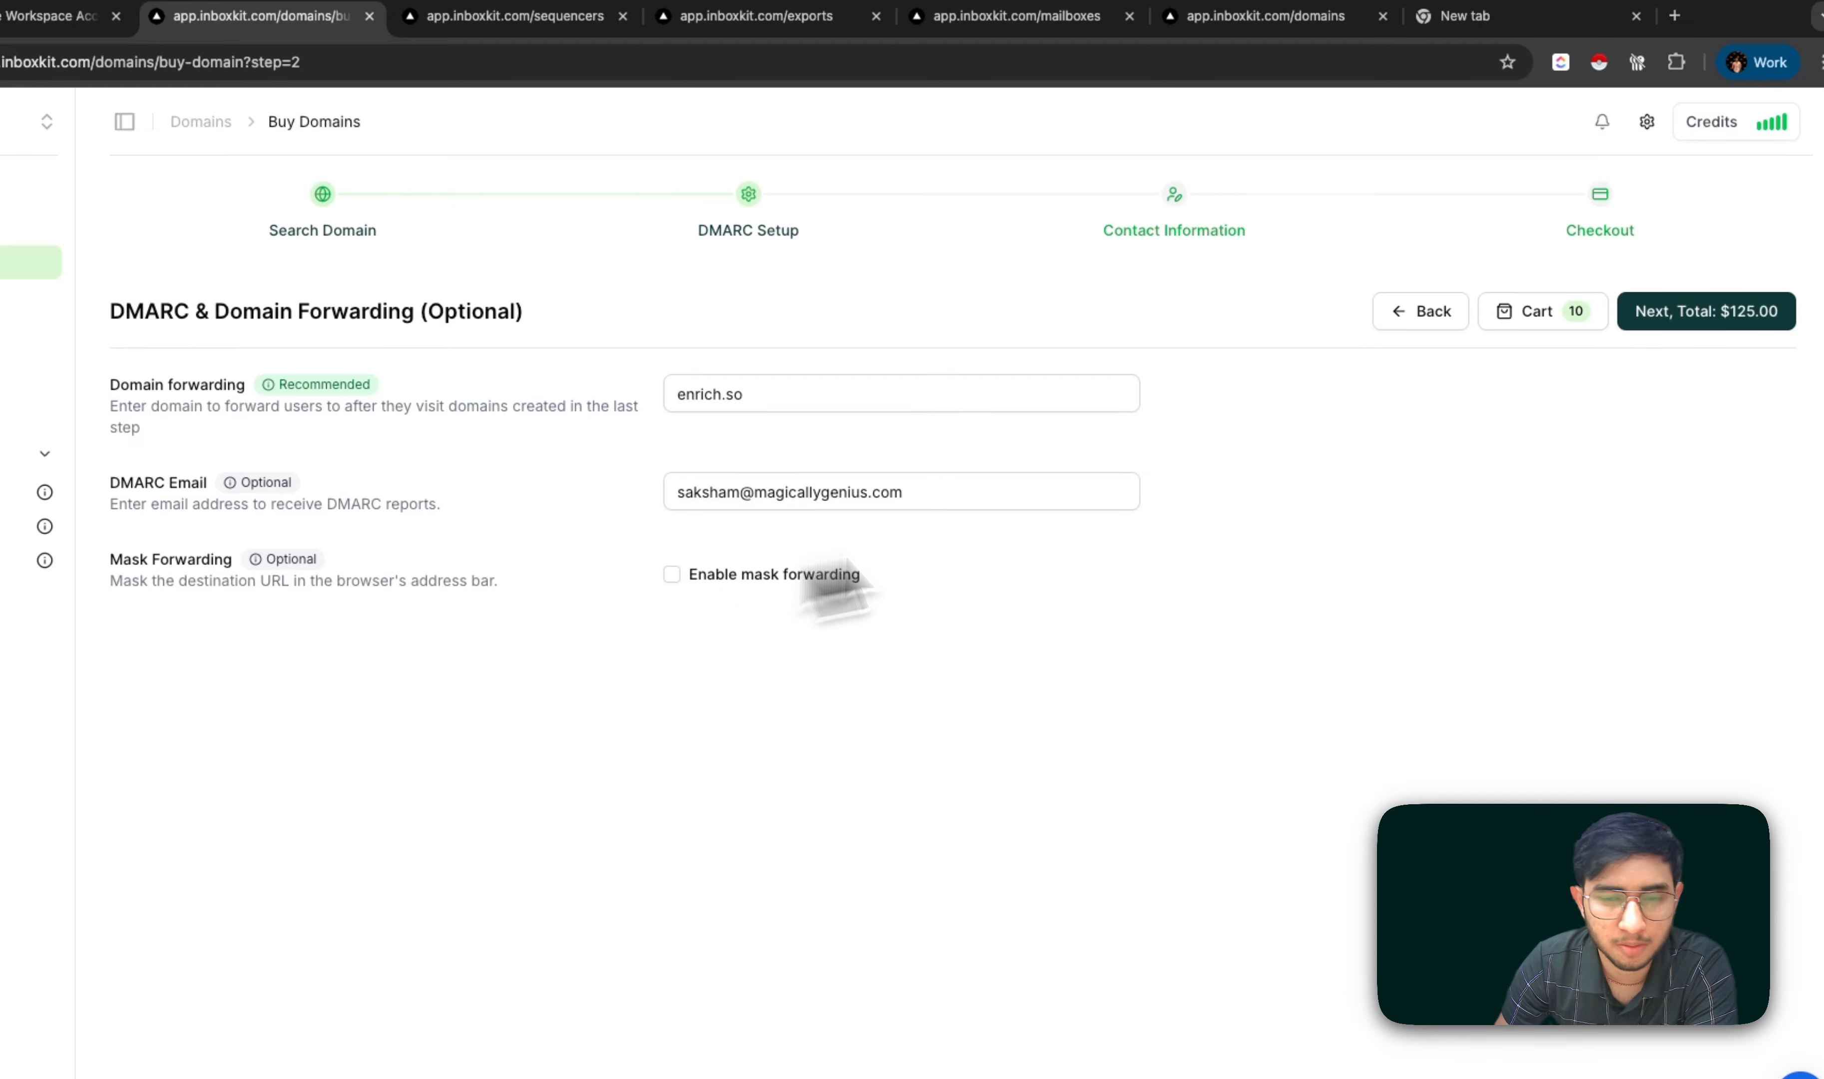
left_click(1680, 324)
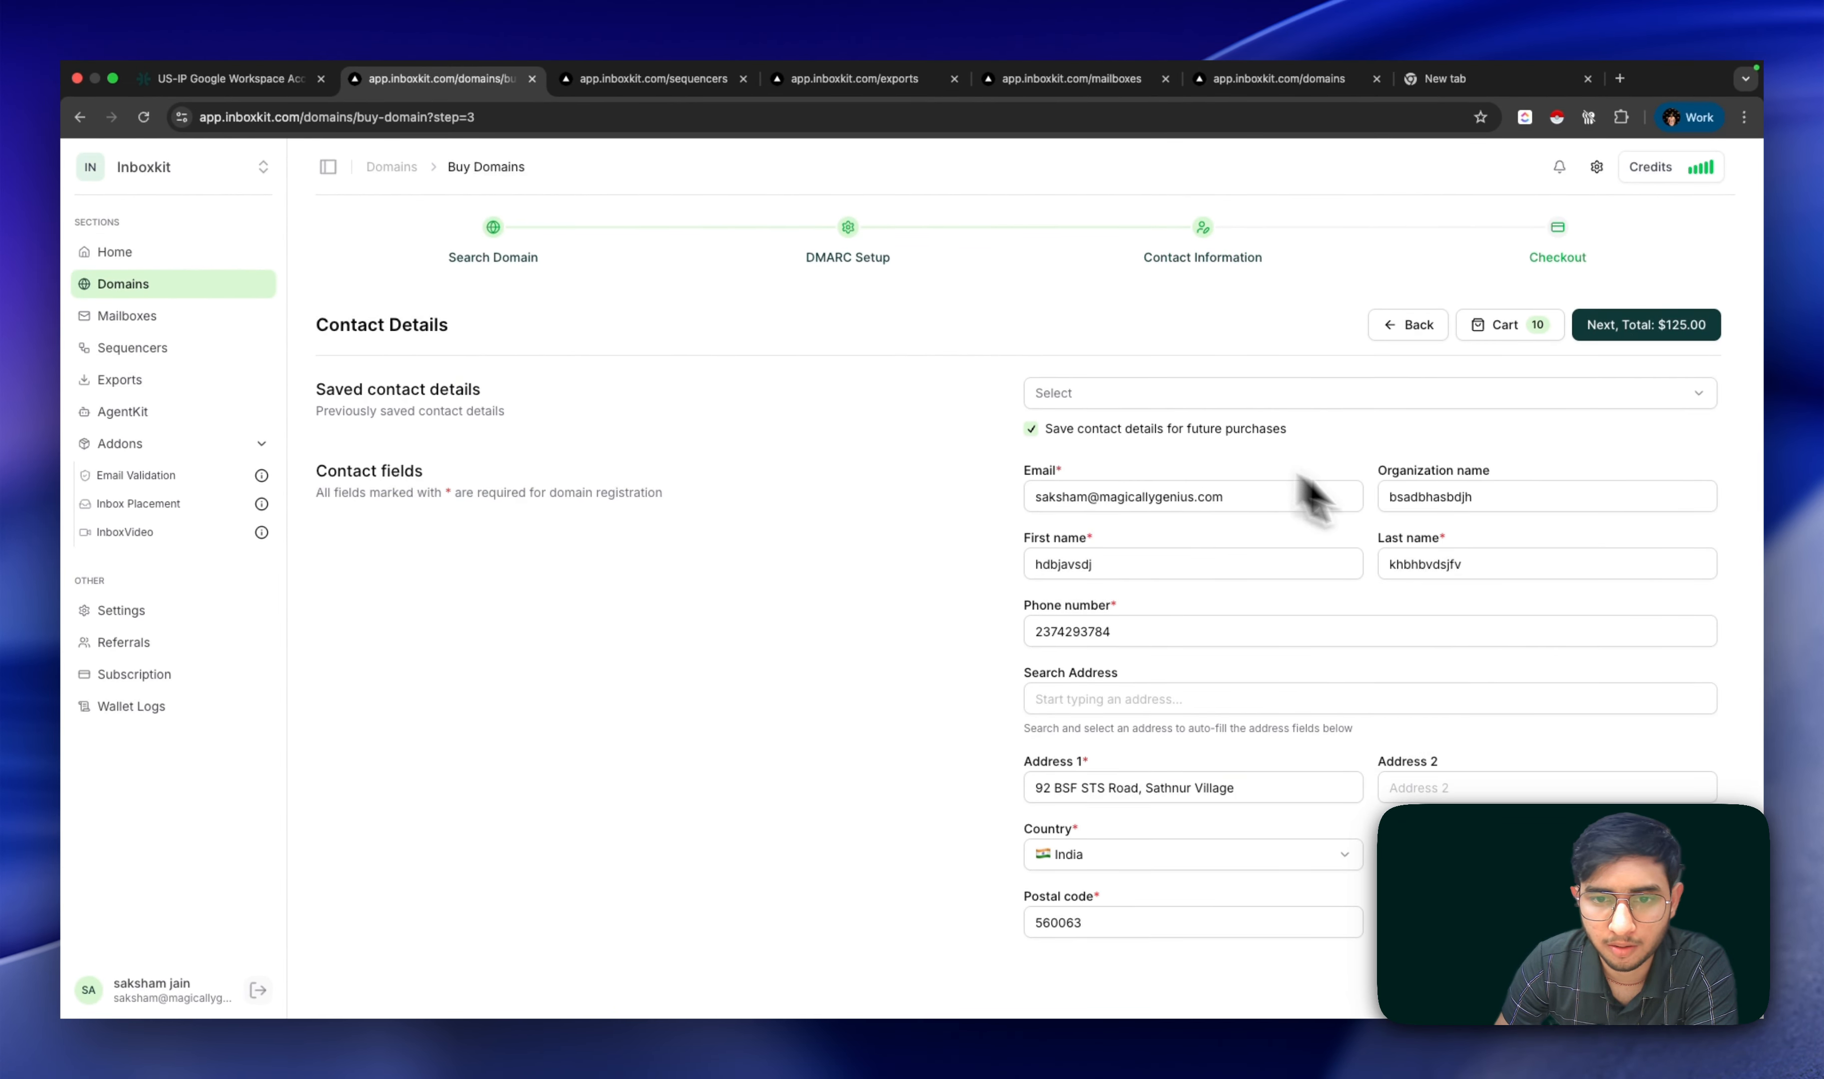
Step: Check out the ten domains for $125.00 using the wallet balance
left_click(1631, 330)
left_click(1621, 336)
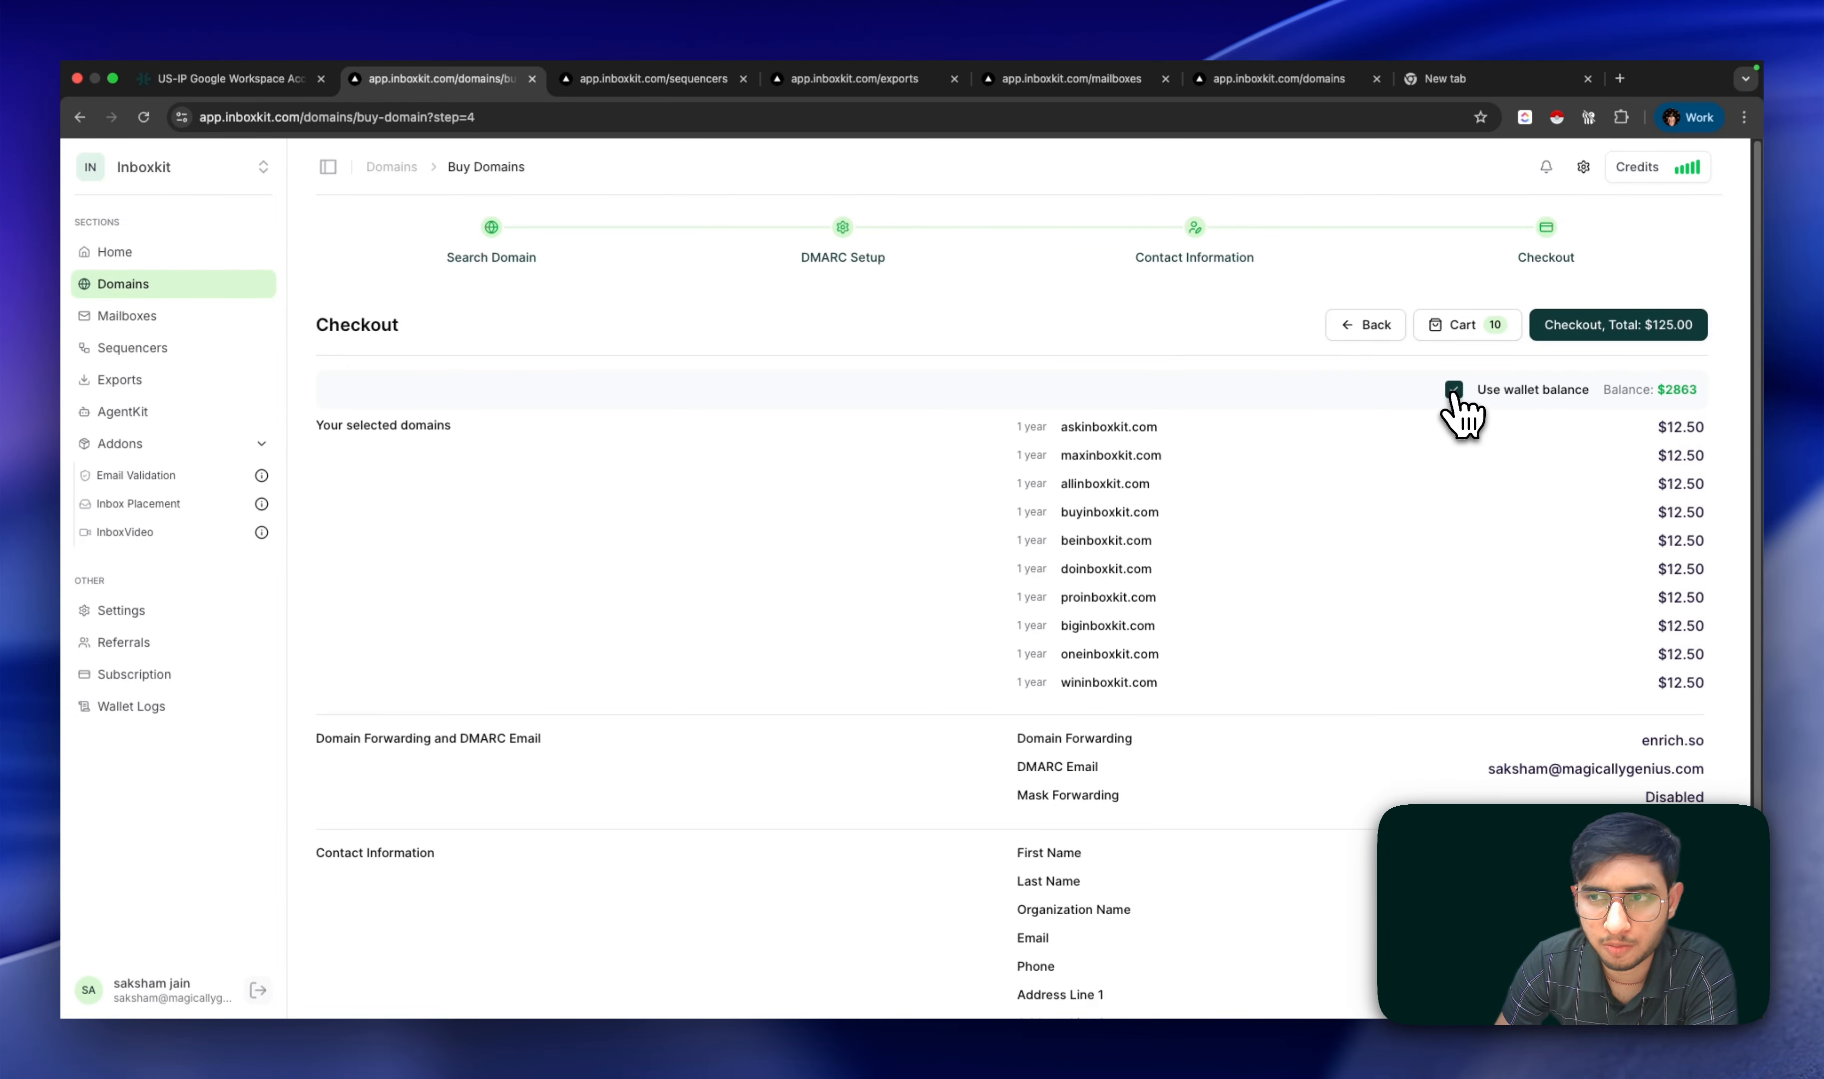
scroll(1551, 529, "down", 3)
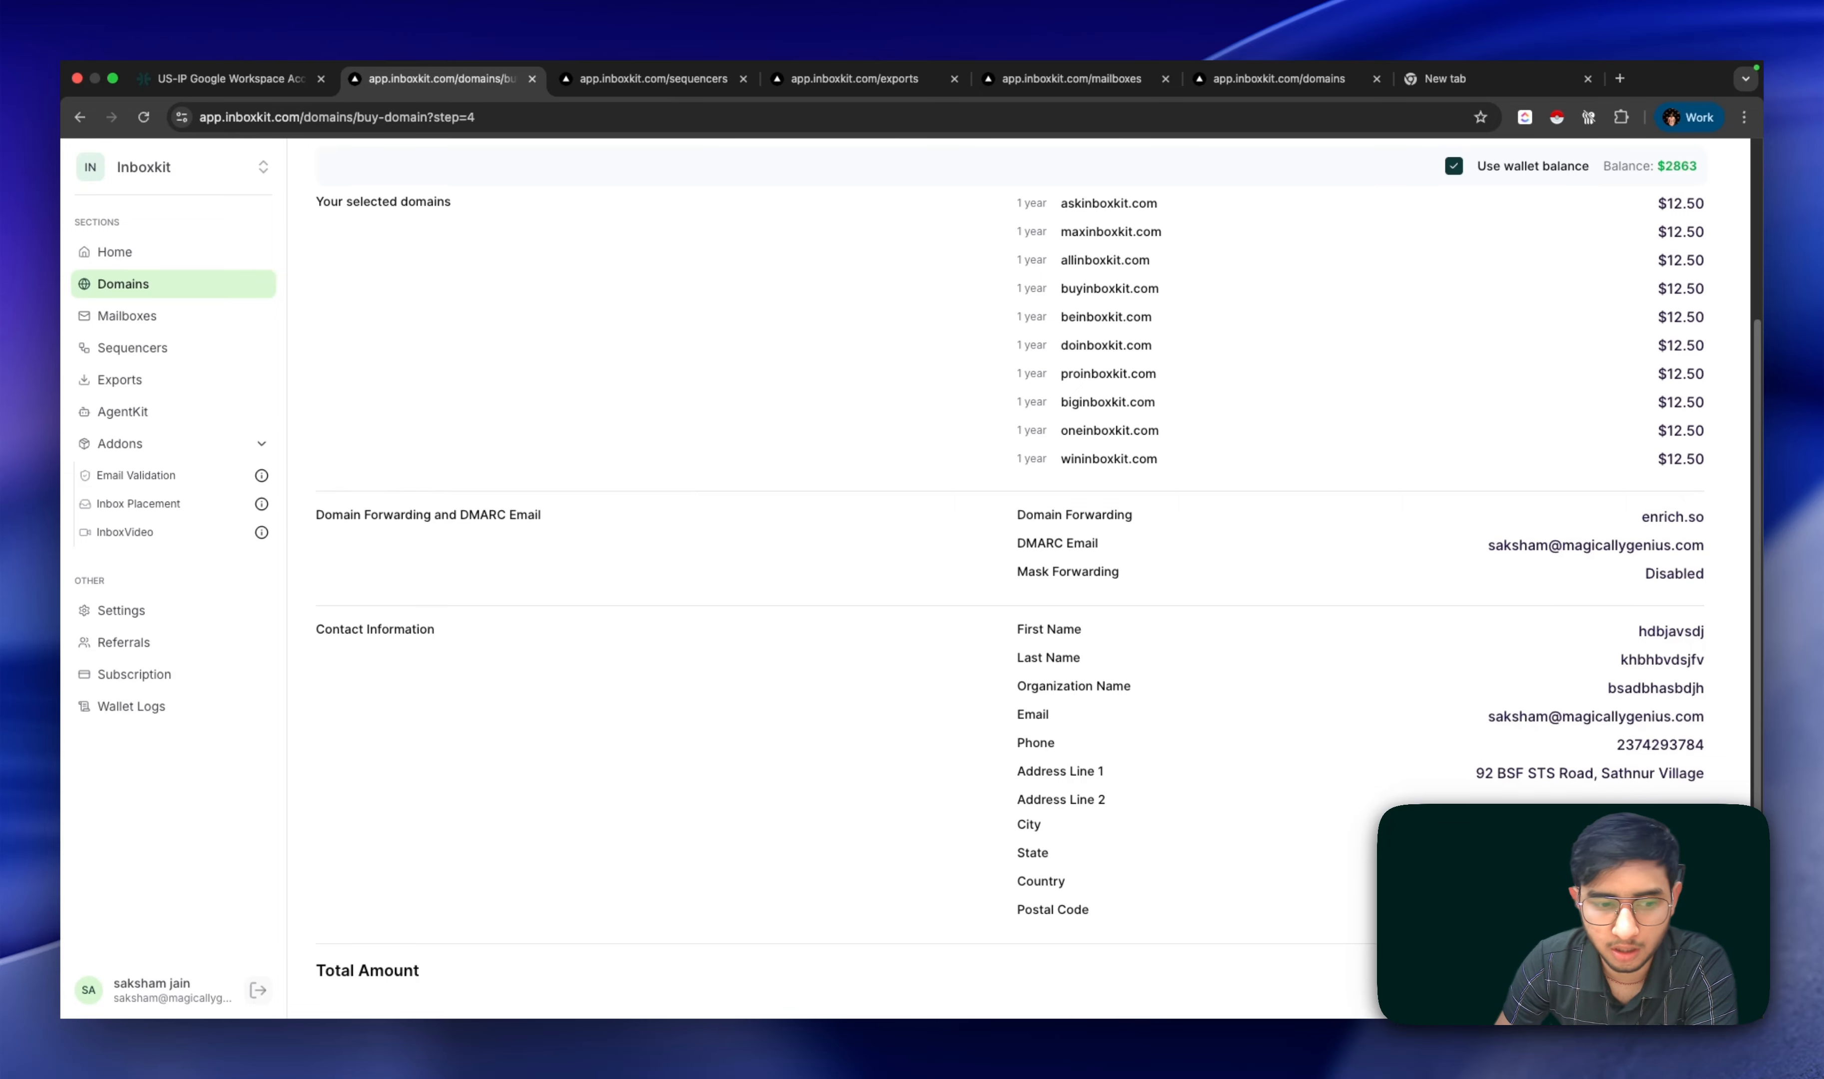
scroll(1588, 666, "up", 3)
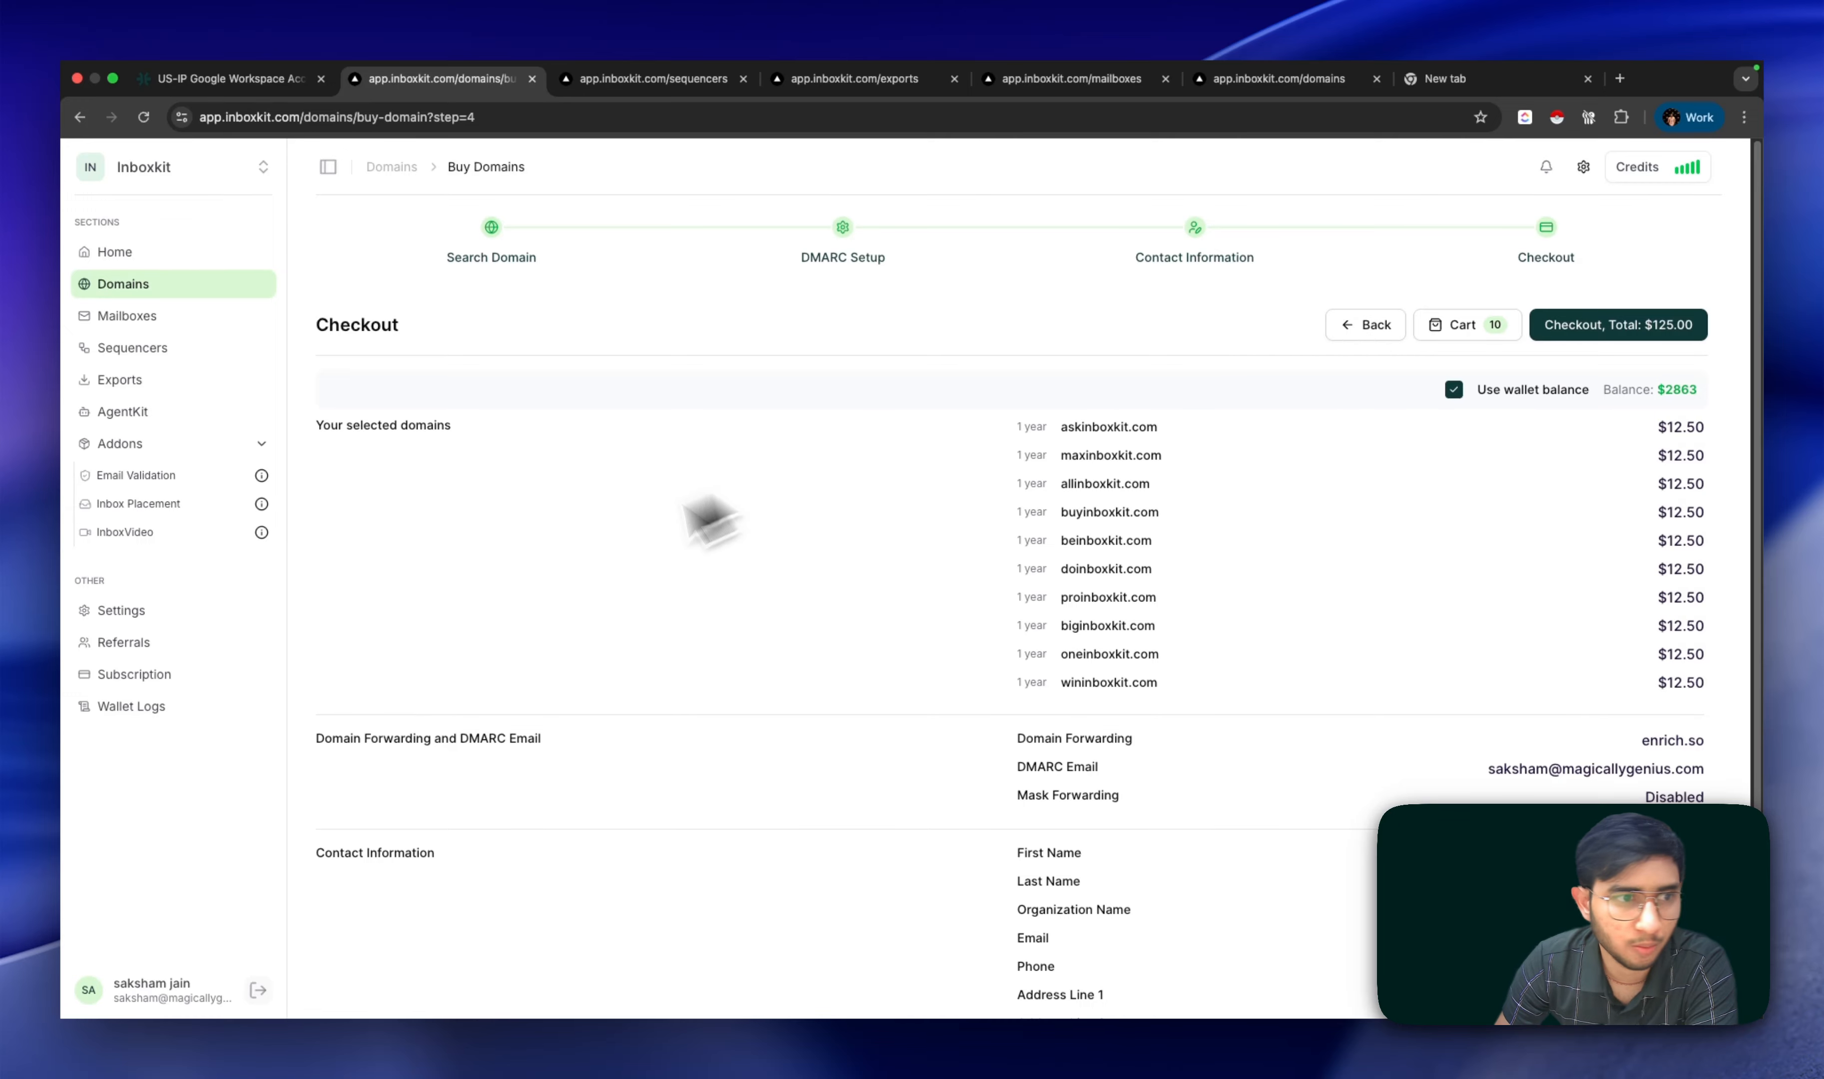
left_click(173, 289)
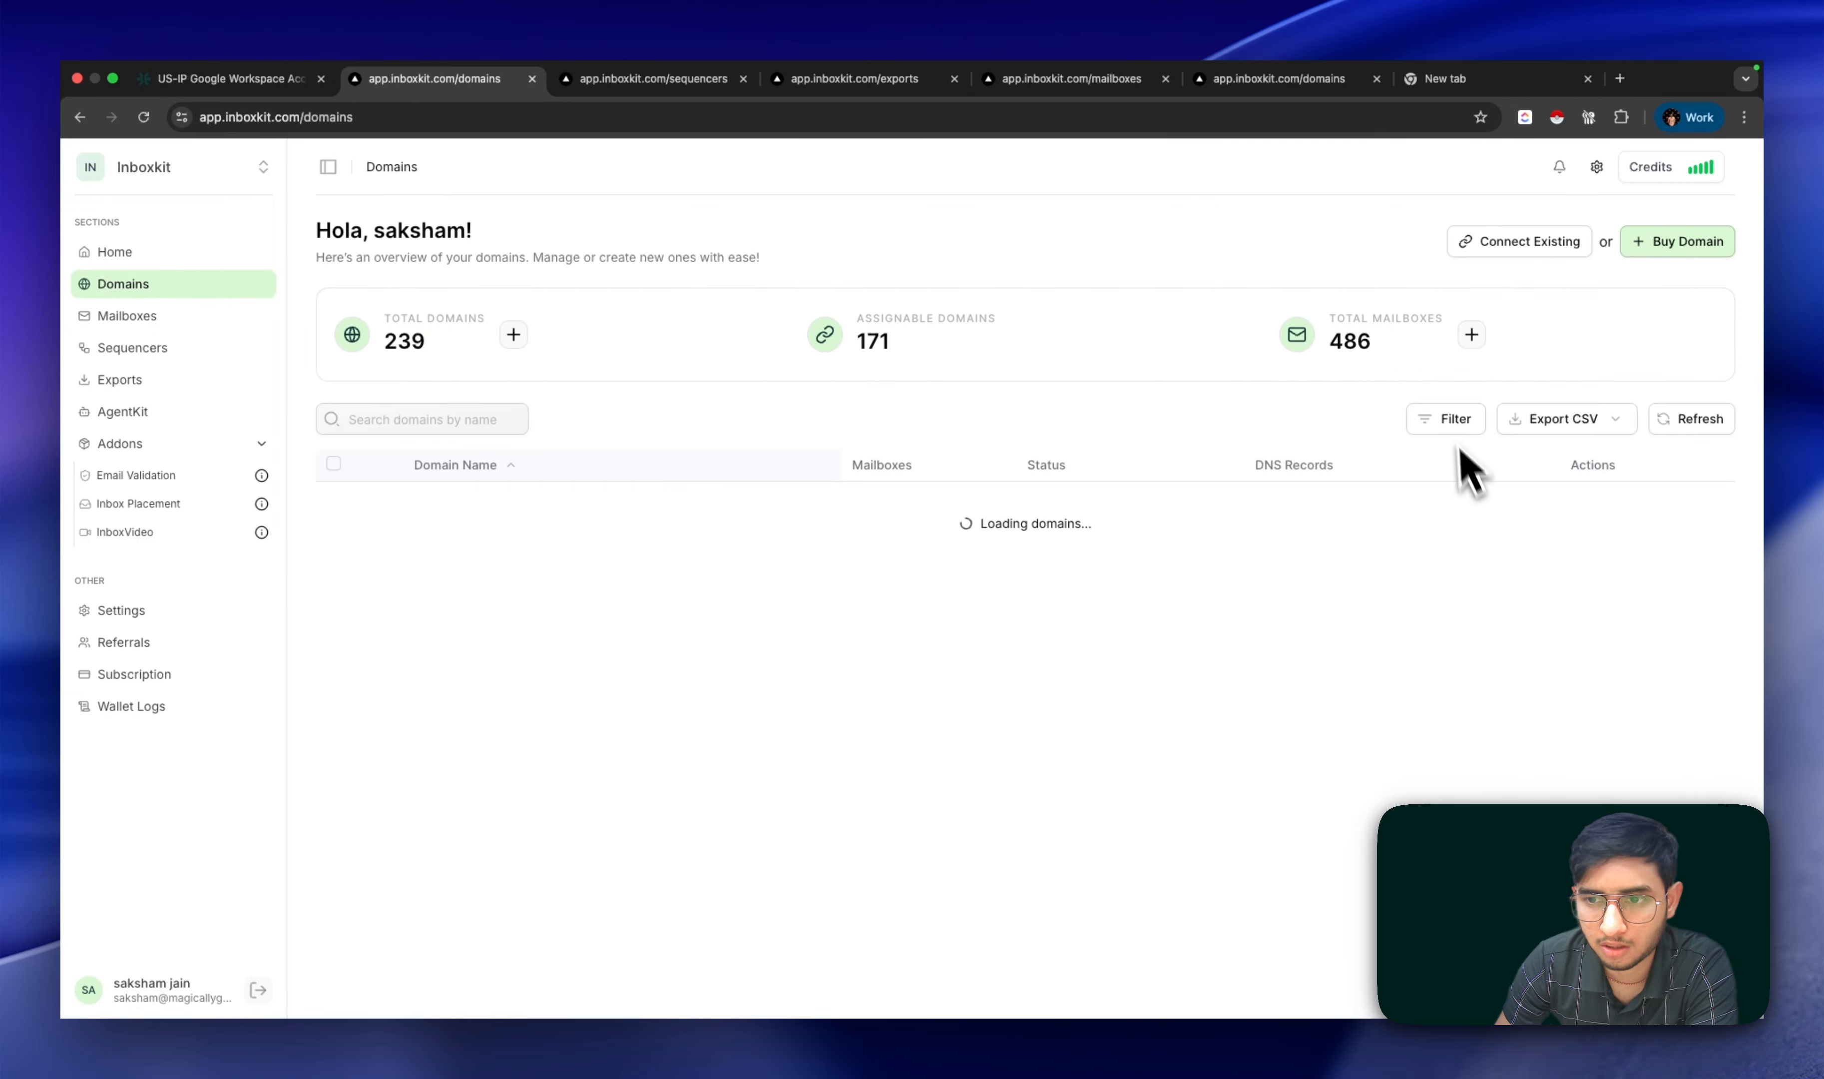
Step: Filter the domains list by Active status and scroll through the results
left_click(1450, 428)
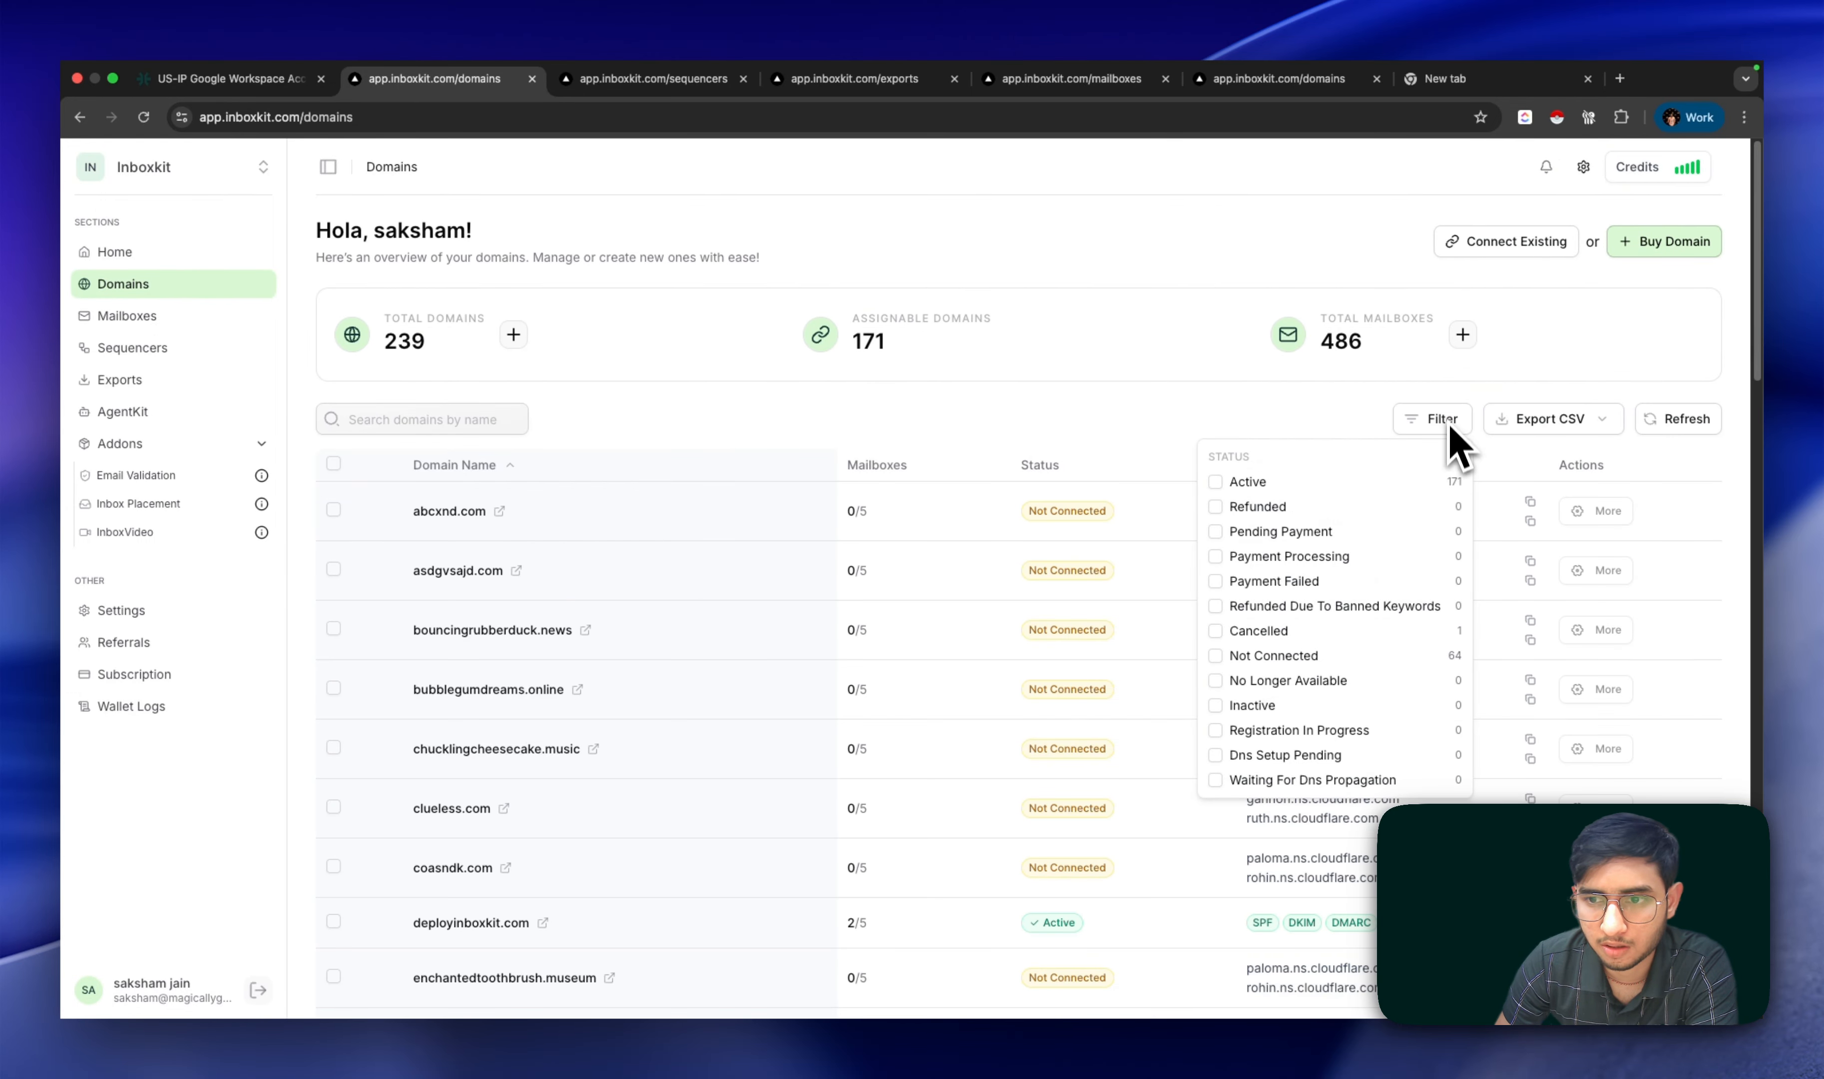
left_click(1221, 490)
left_click(1182, 406)
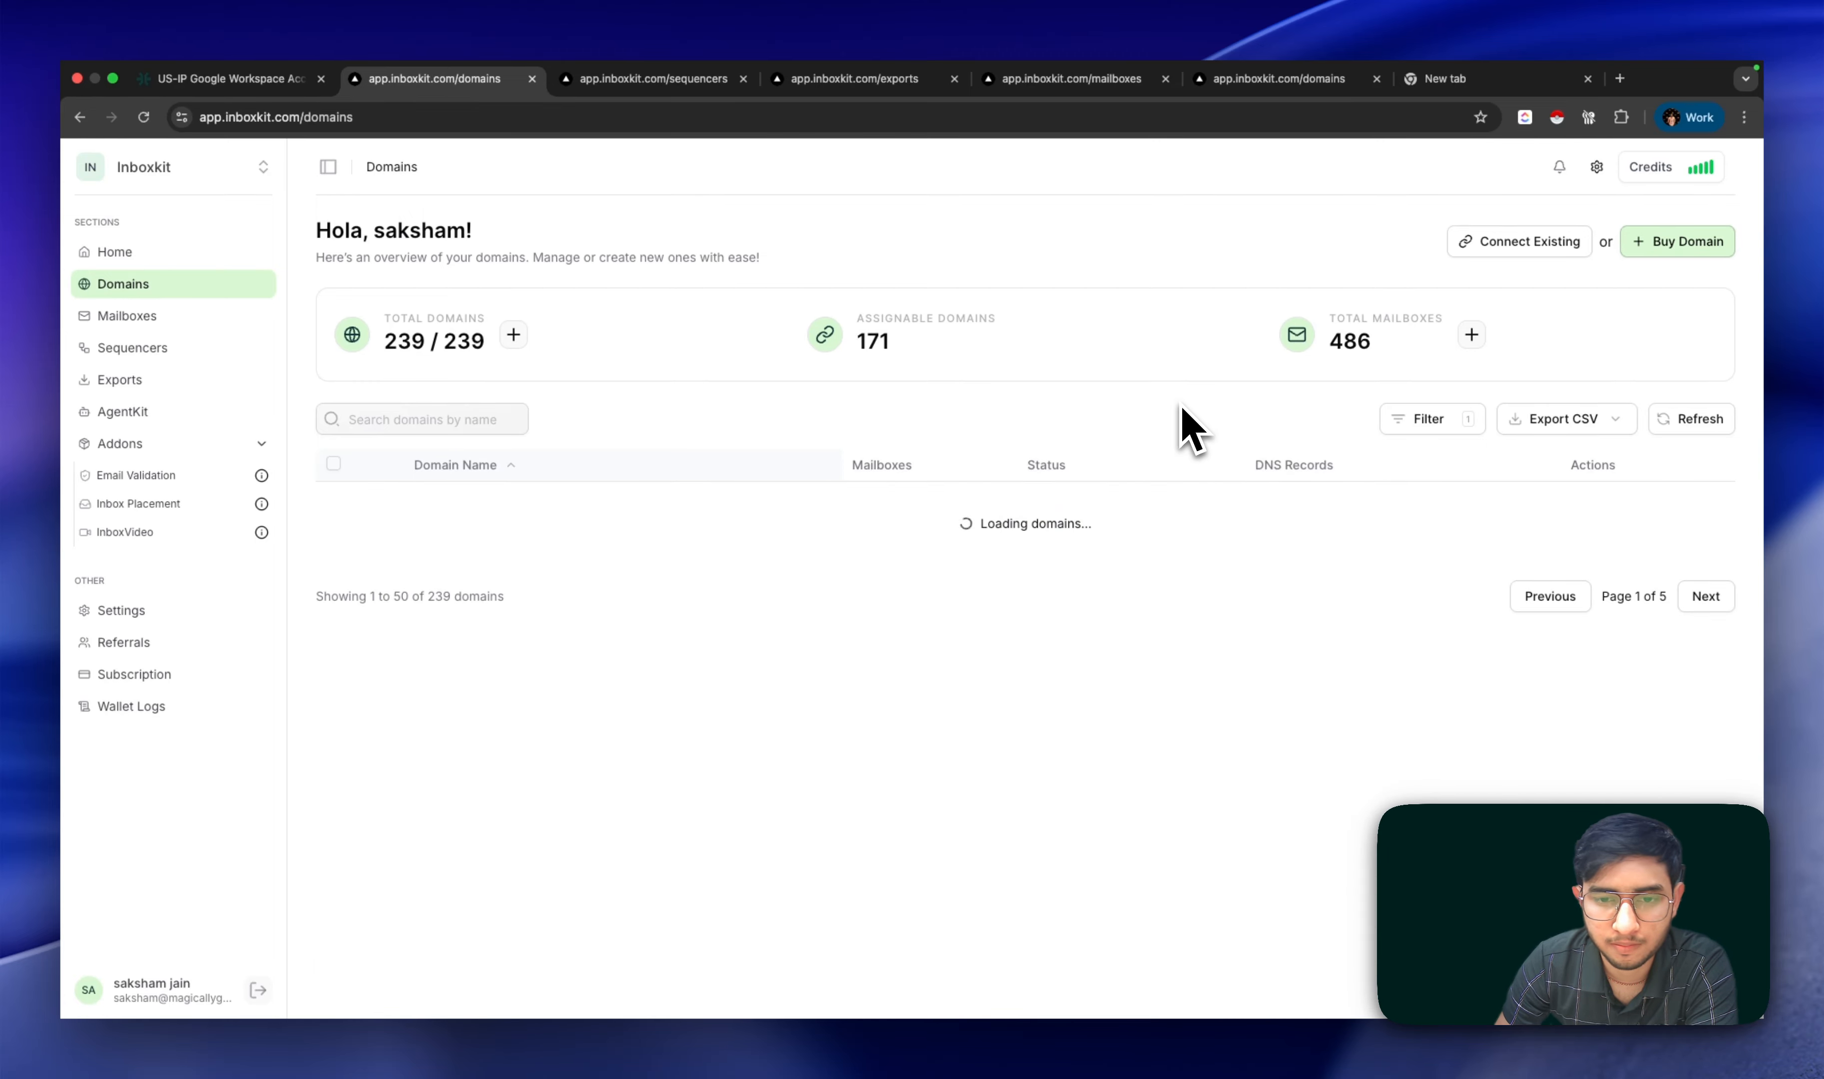
scroll(1108, 687, "down", 8)
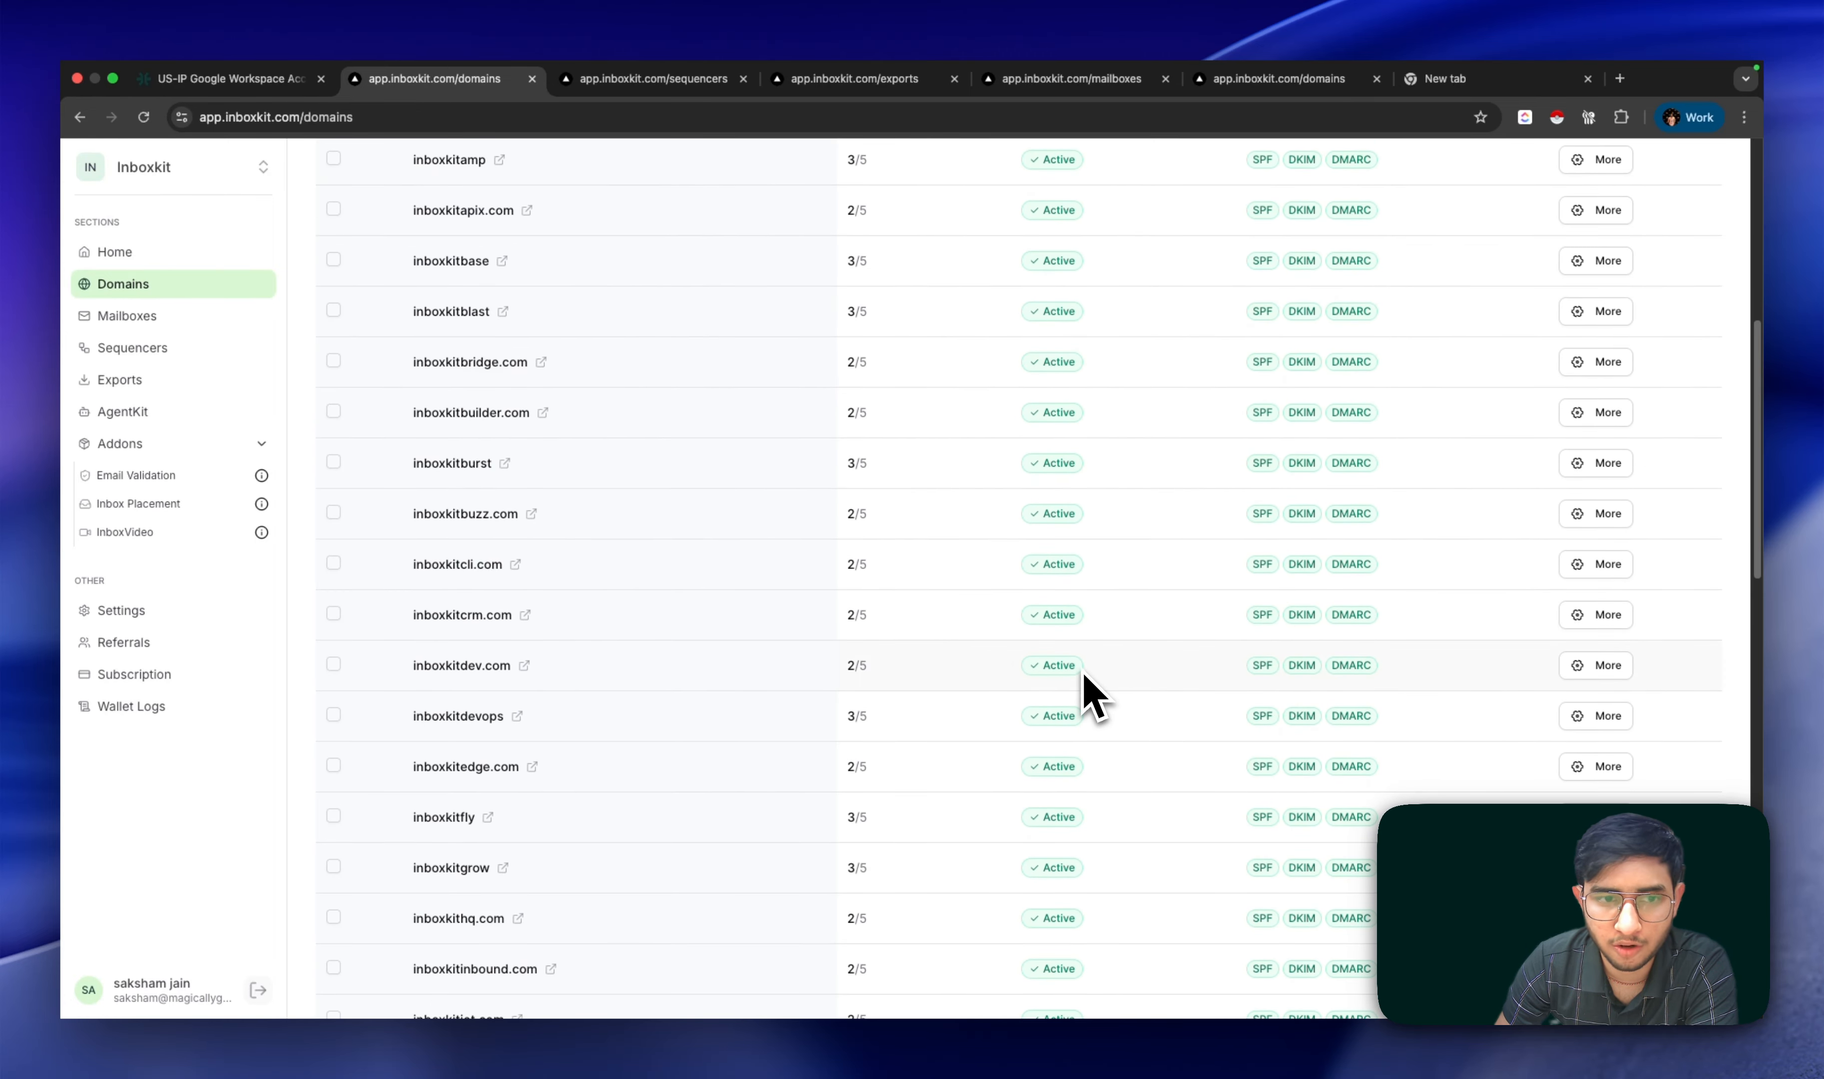
Step: Start a Google Workspace mailbox order and enter the owner's name and username
left_click(152, 341)
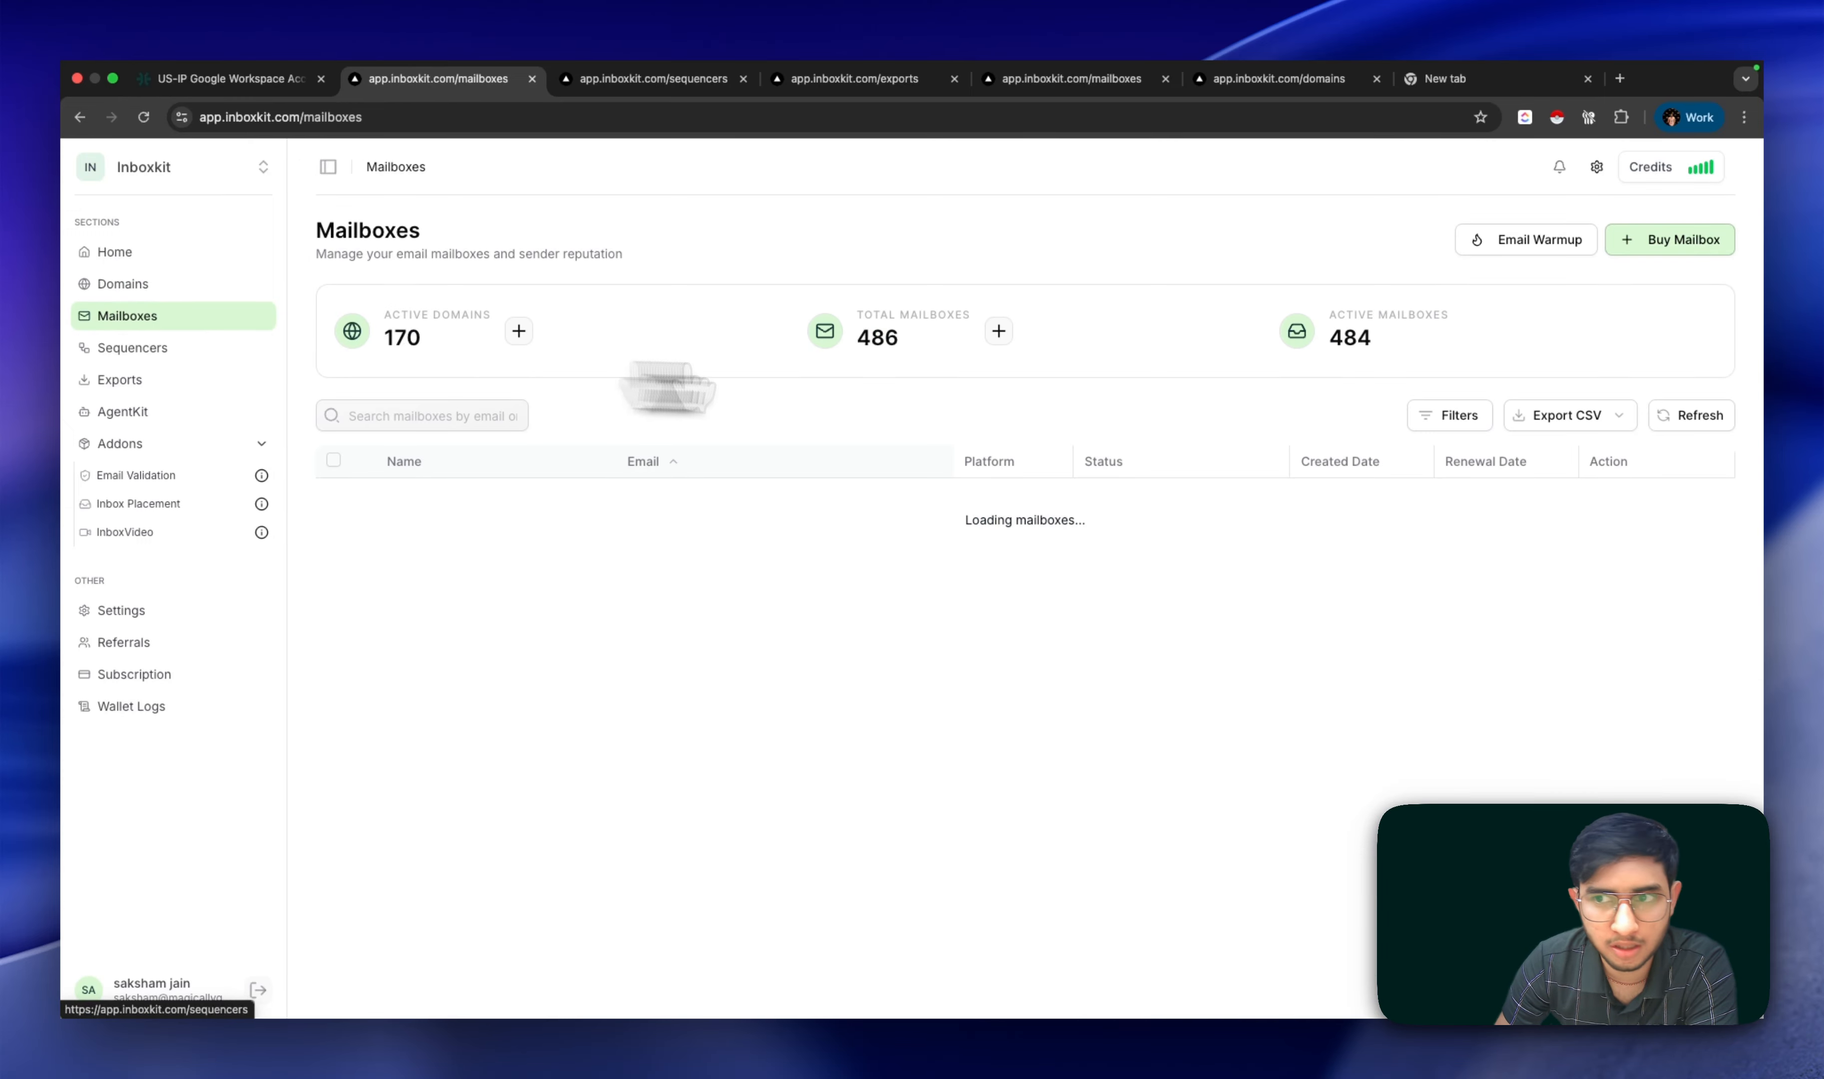
left_click(1655, 244)
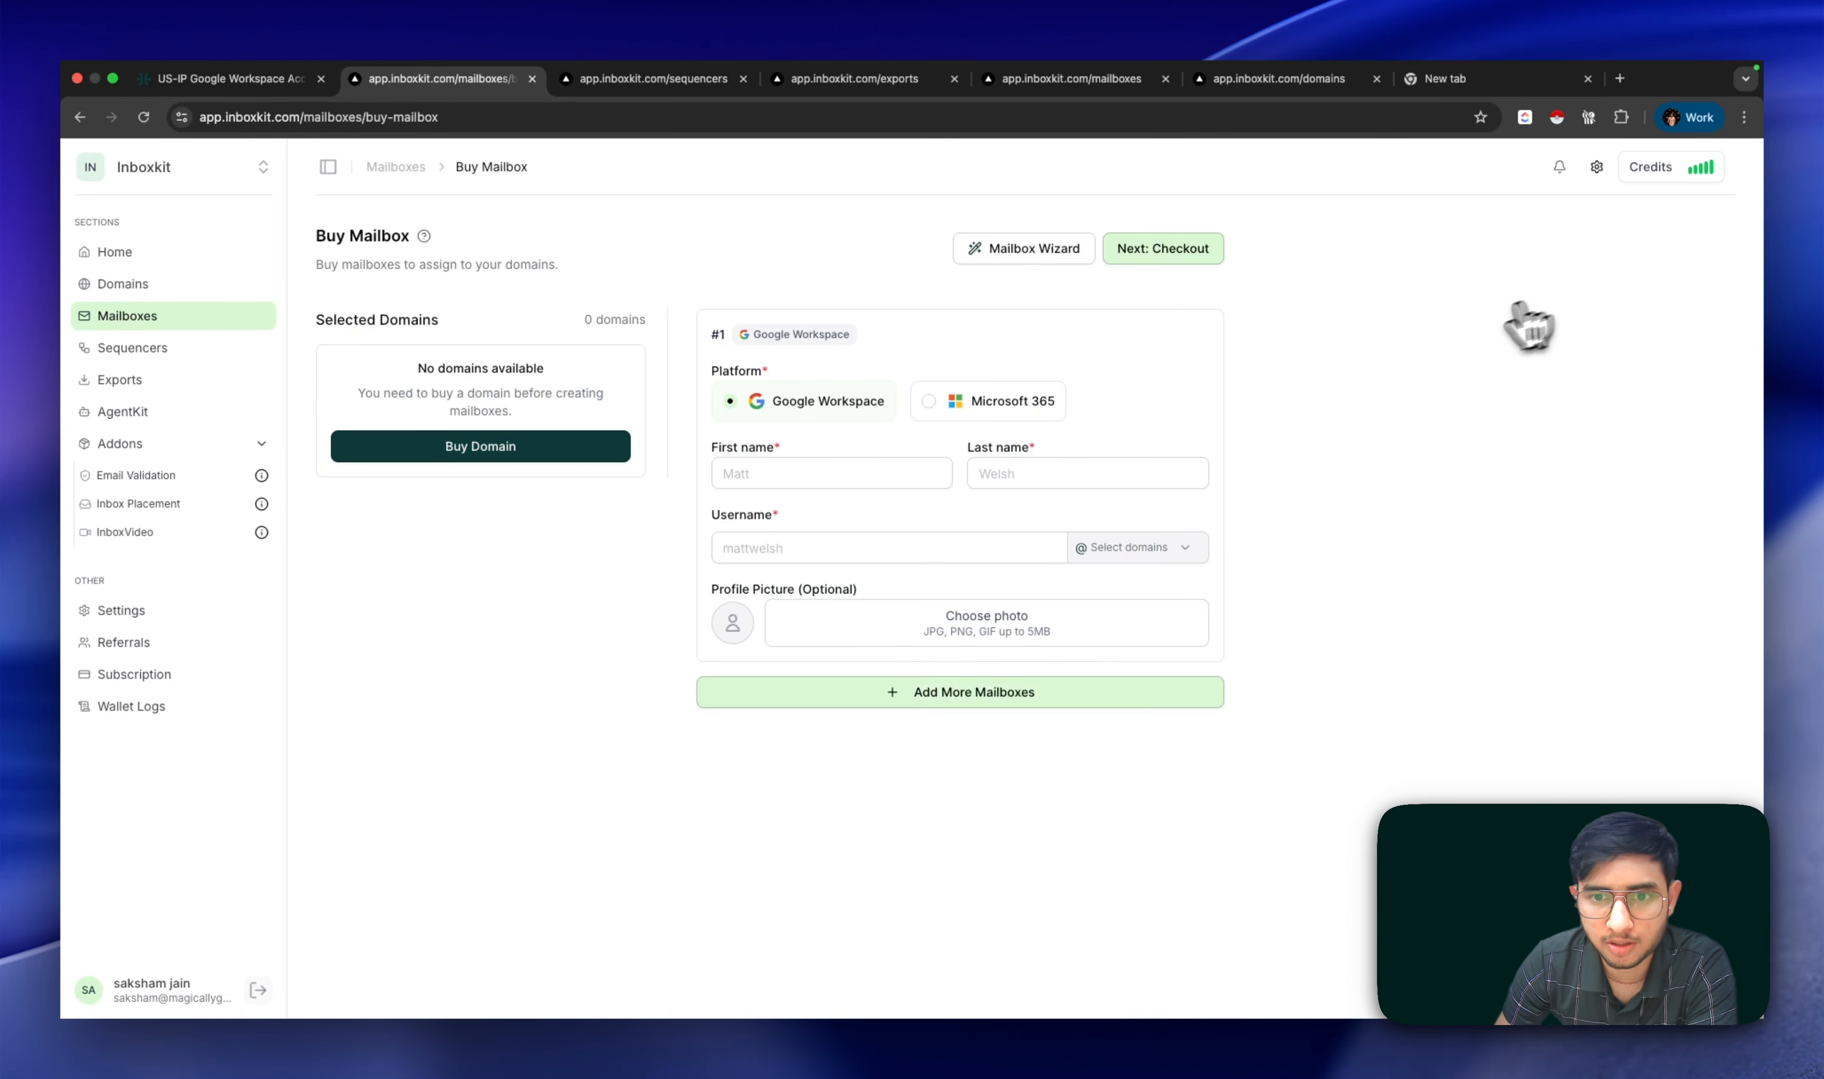
left_click(847, 481)
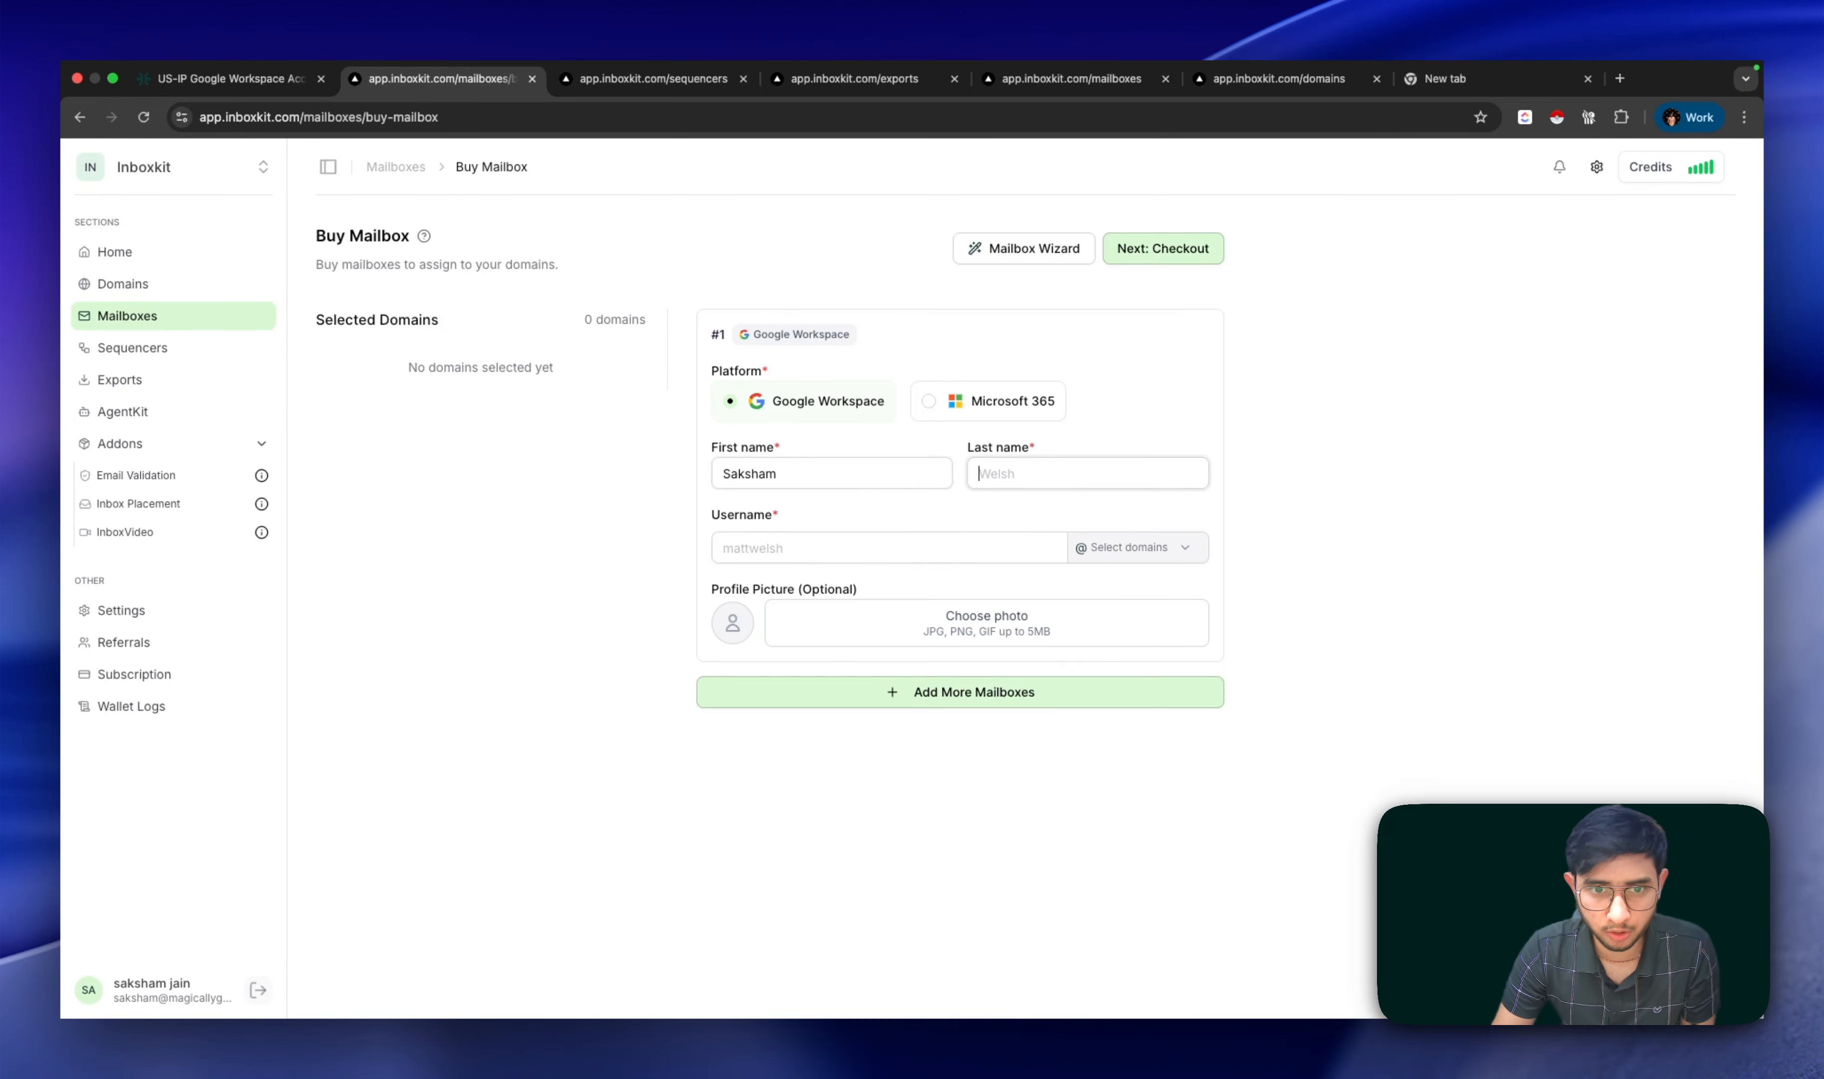
key("Tab")
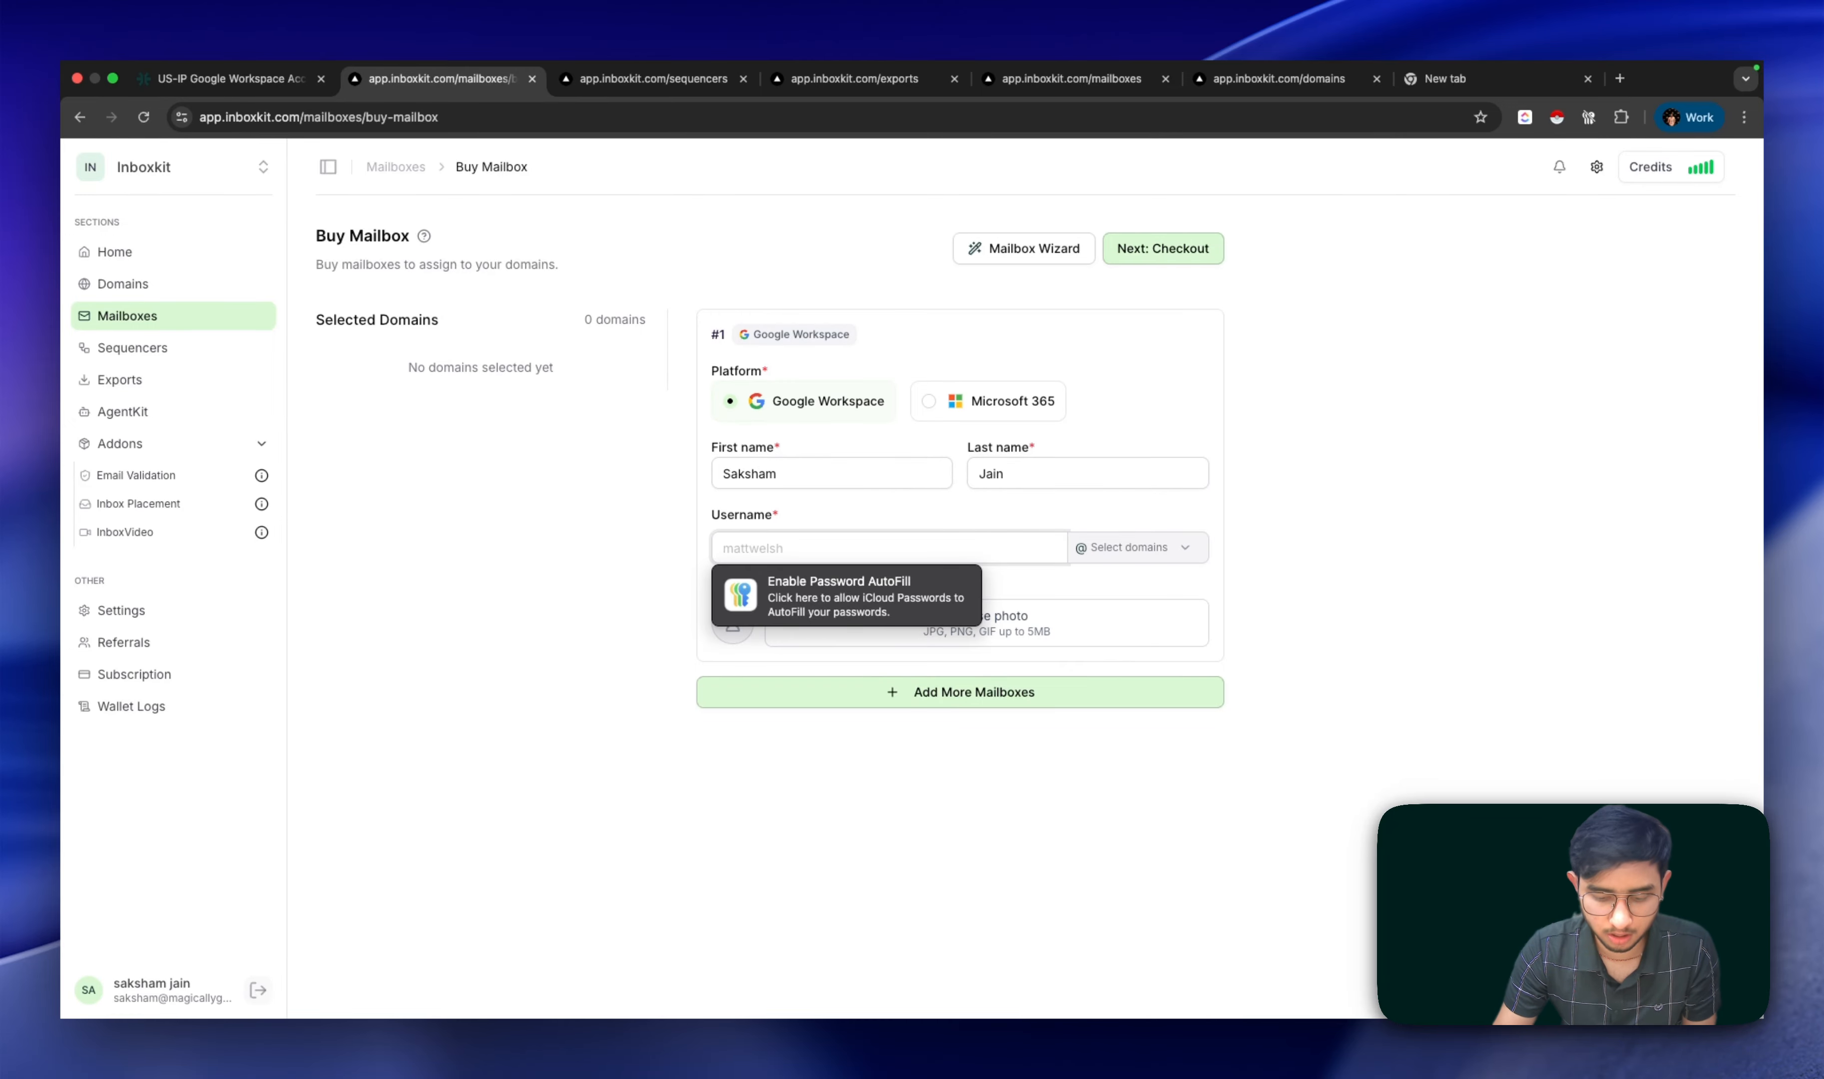
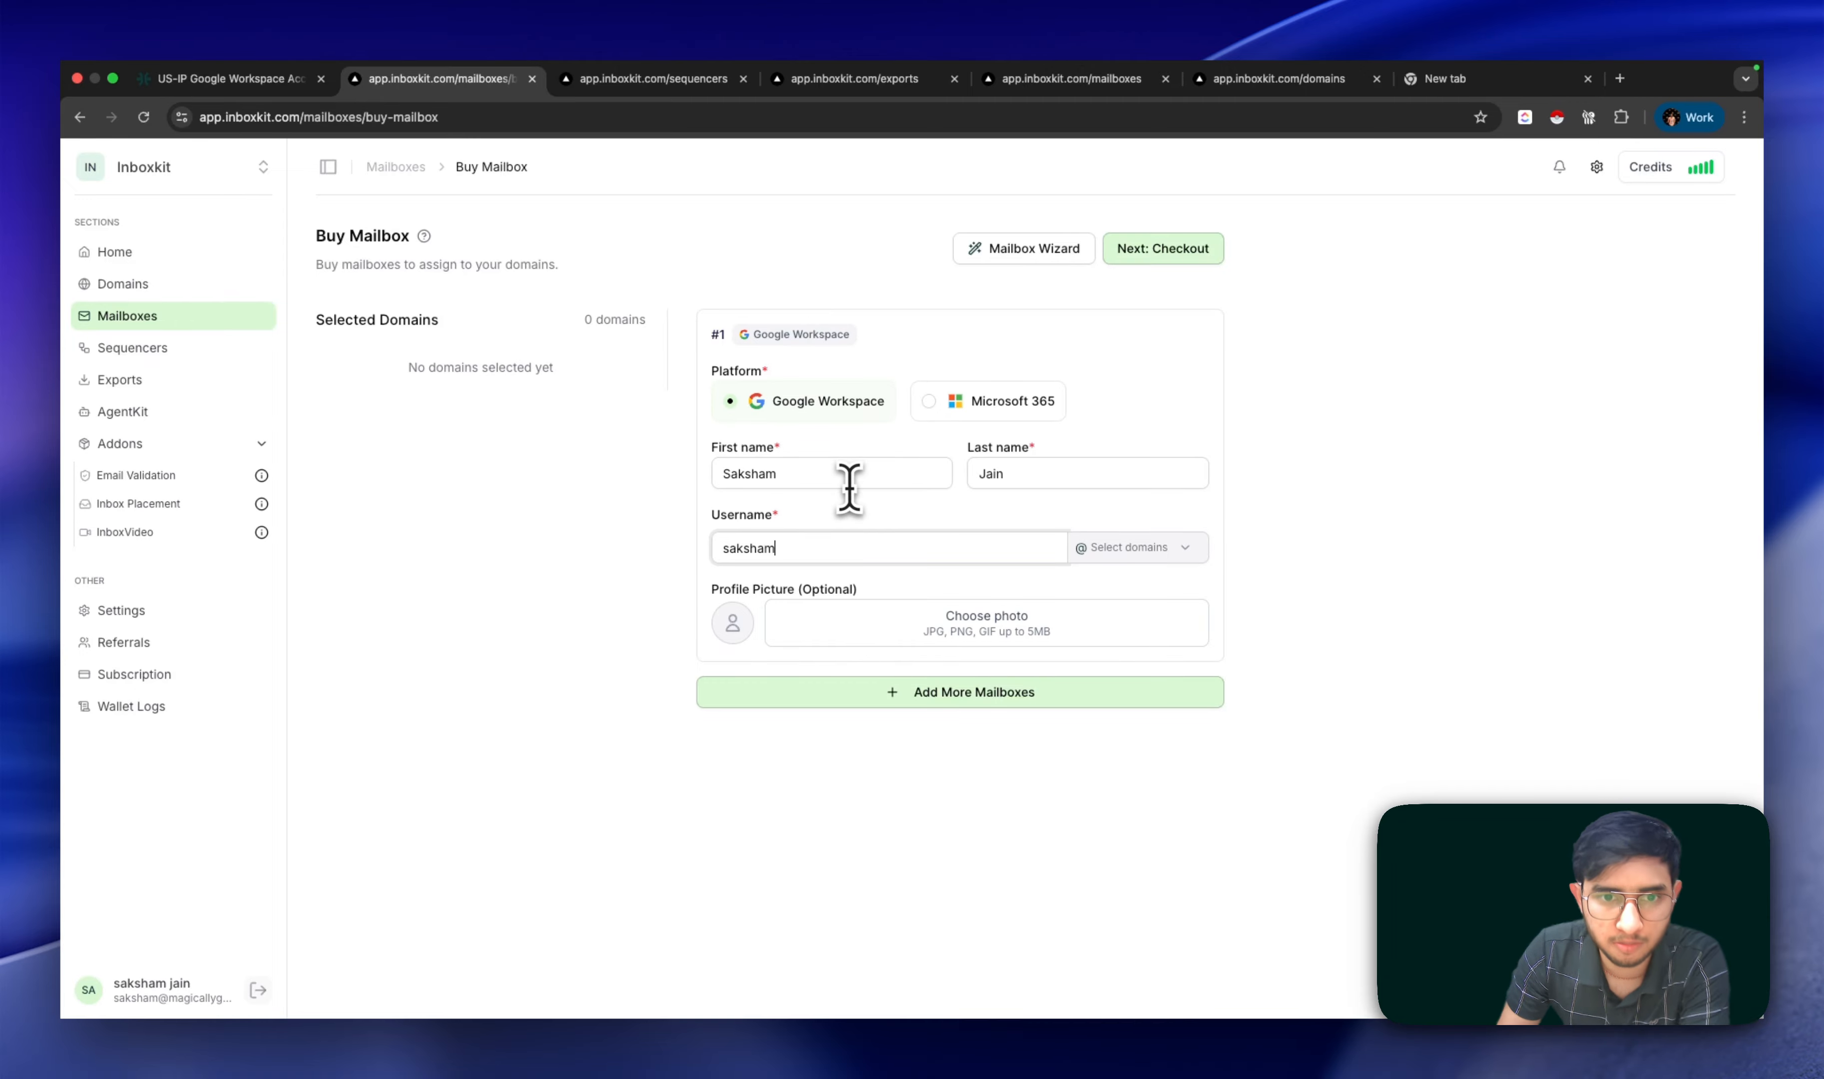
left_click(936, 396)
left_click(834, 398)
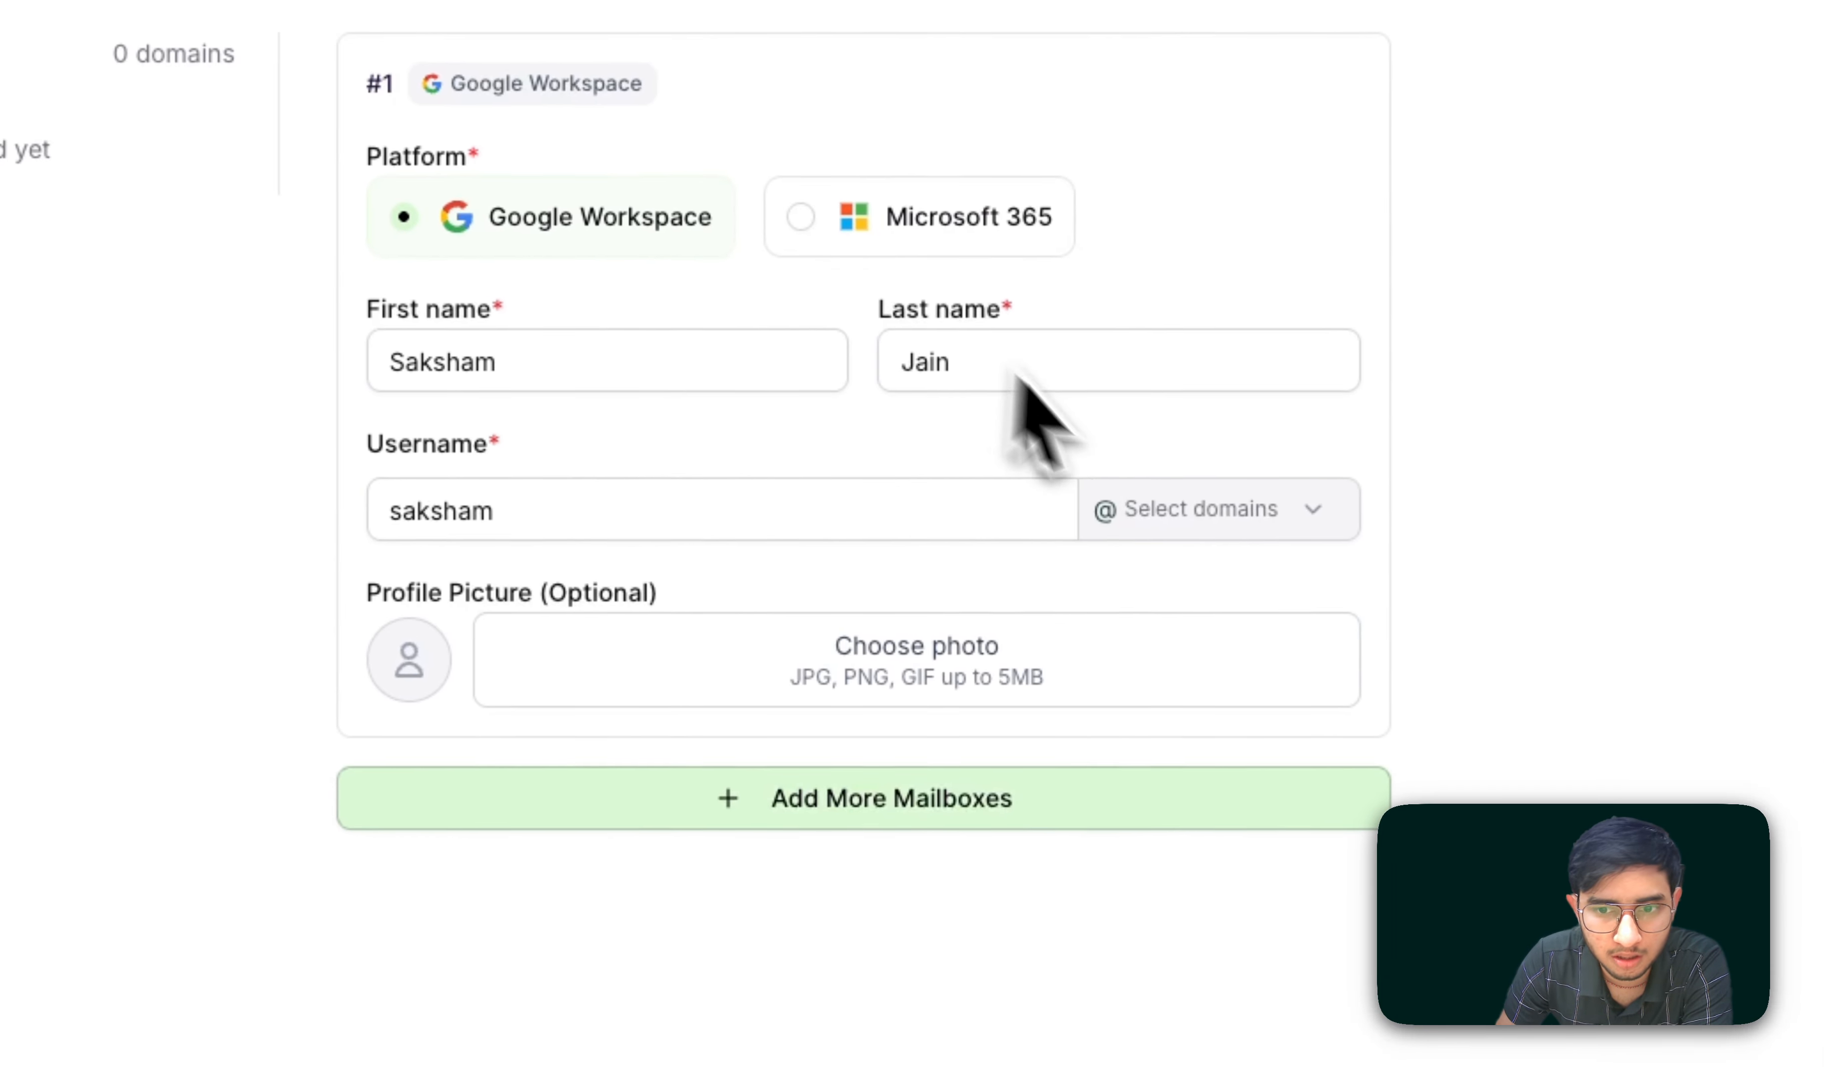
Step: Assign the mailbox to all 50 domains and upload a profile photo
left_click(1144, 511)
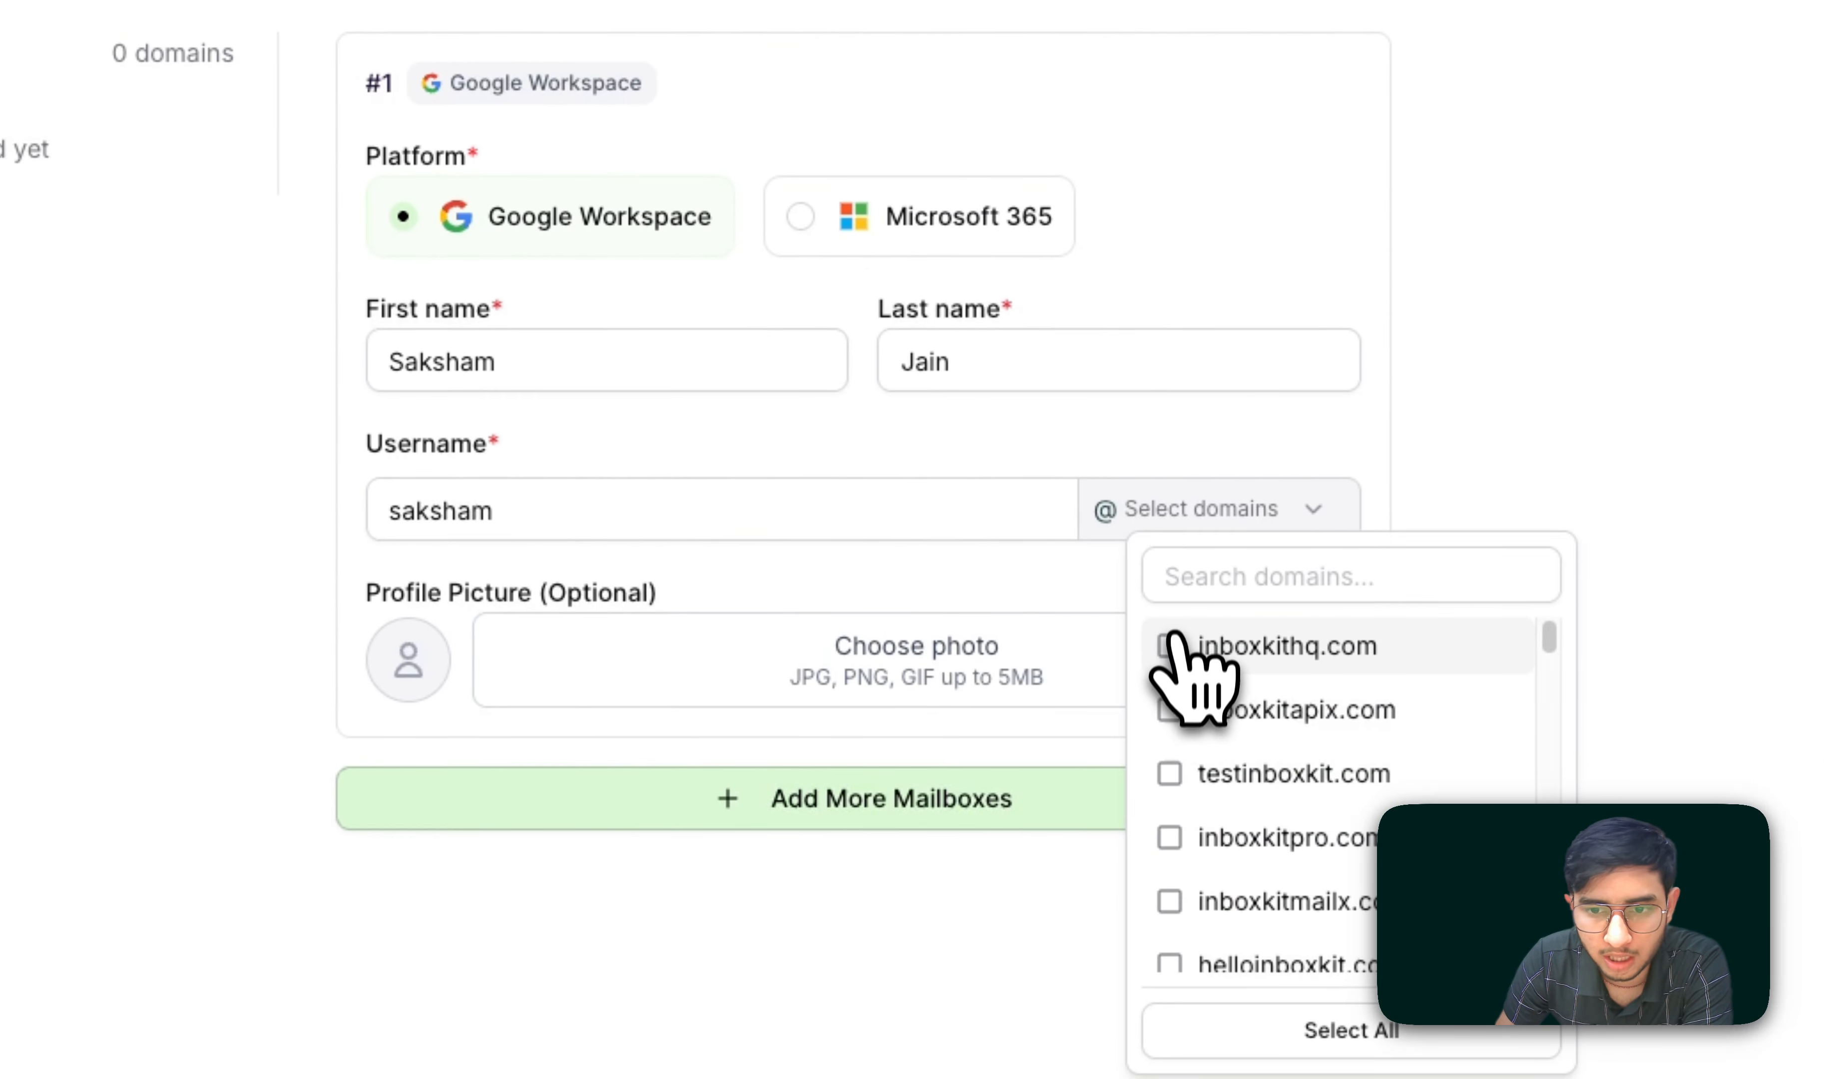
left_click(1169, 646)
left_click(1273, 1030)
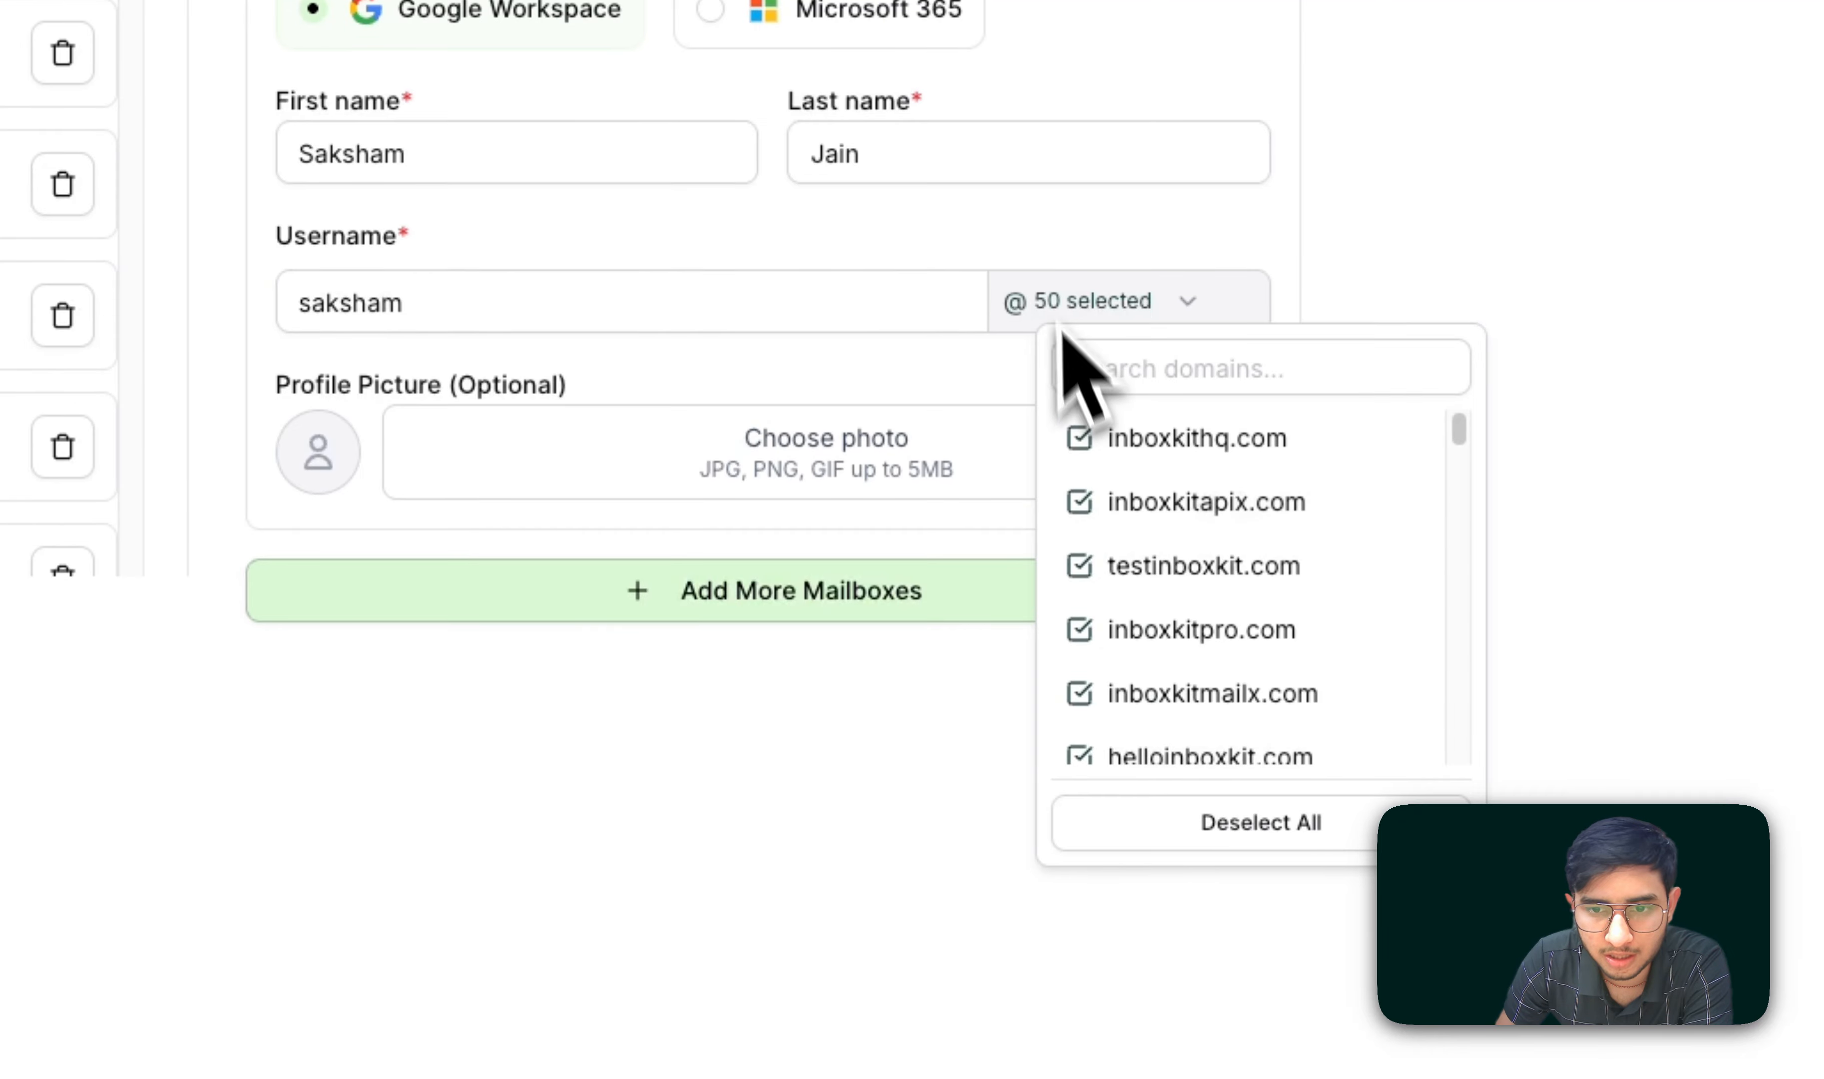
left_click(1139, 489)
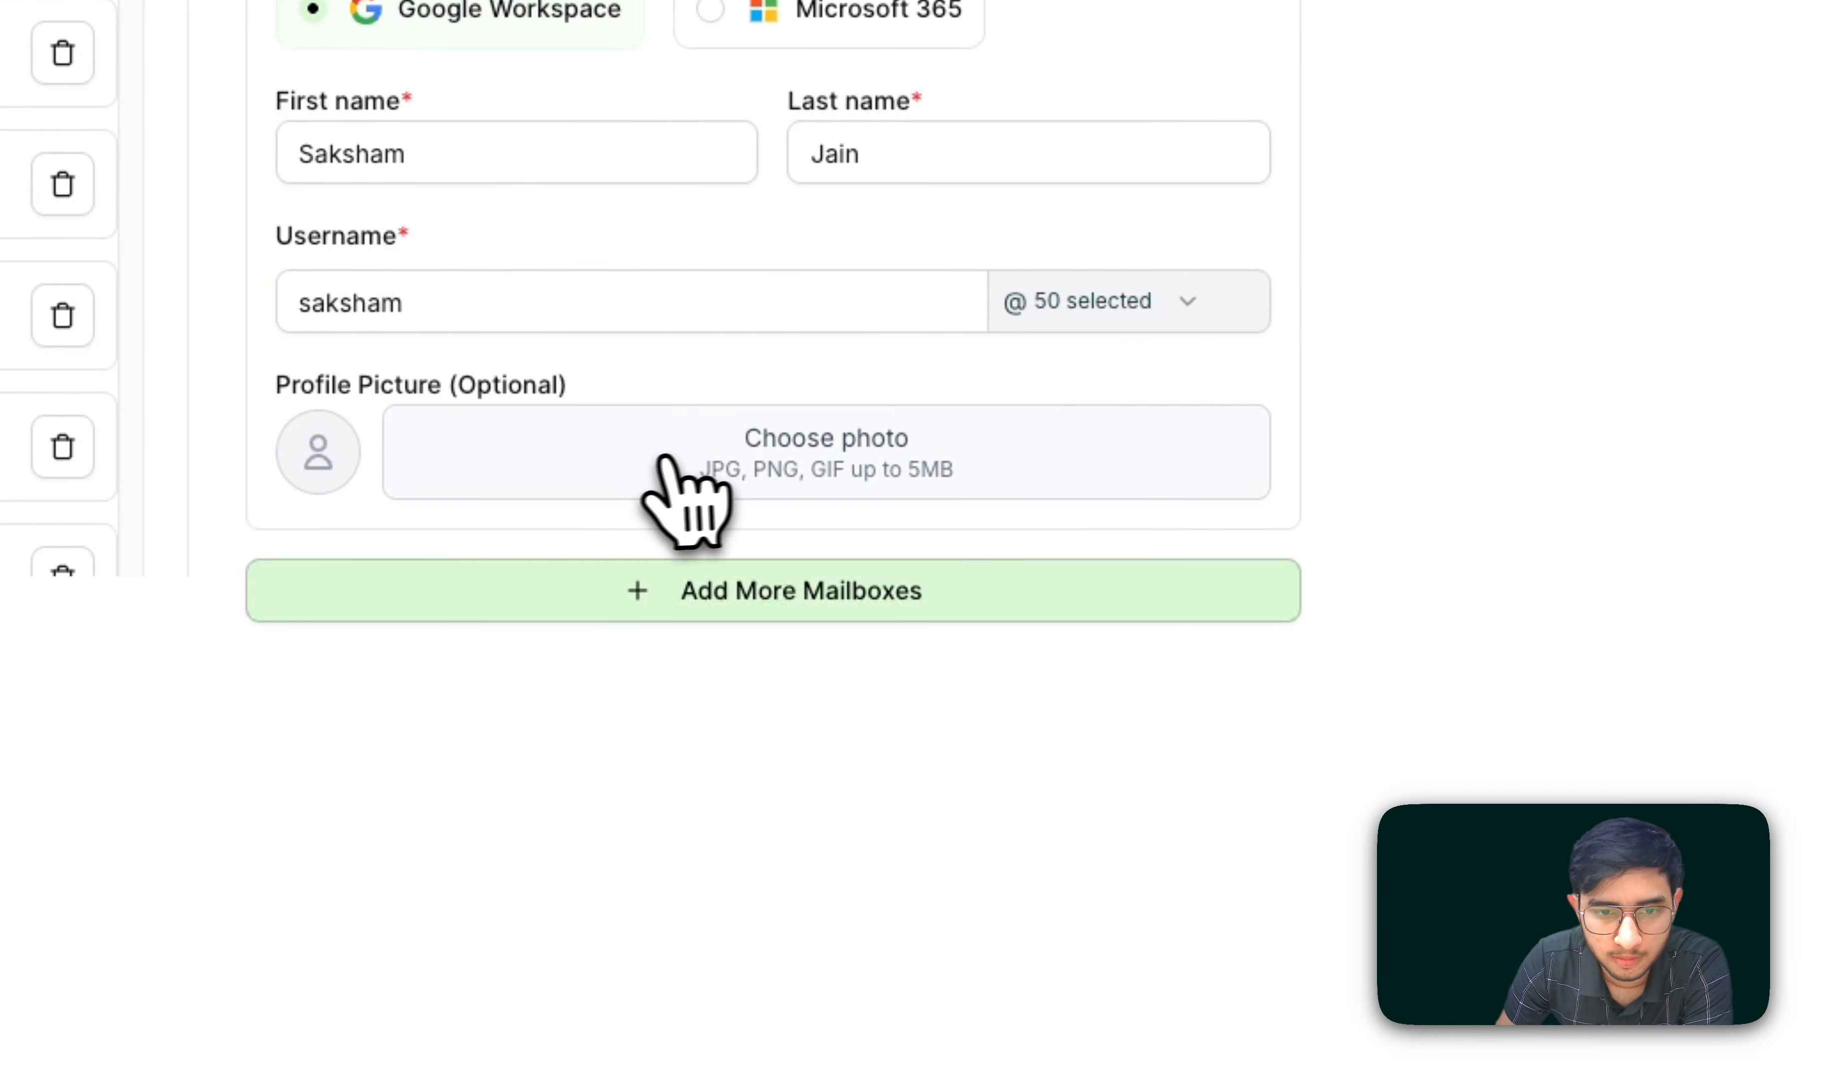
left_click(651, 473)
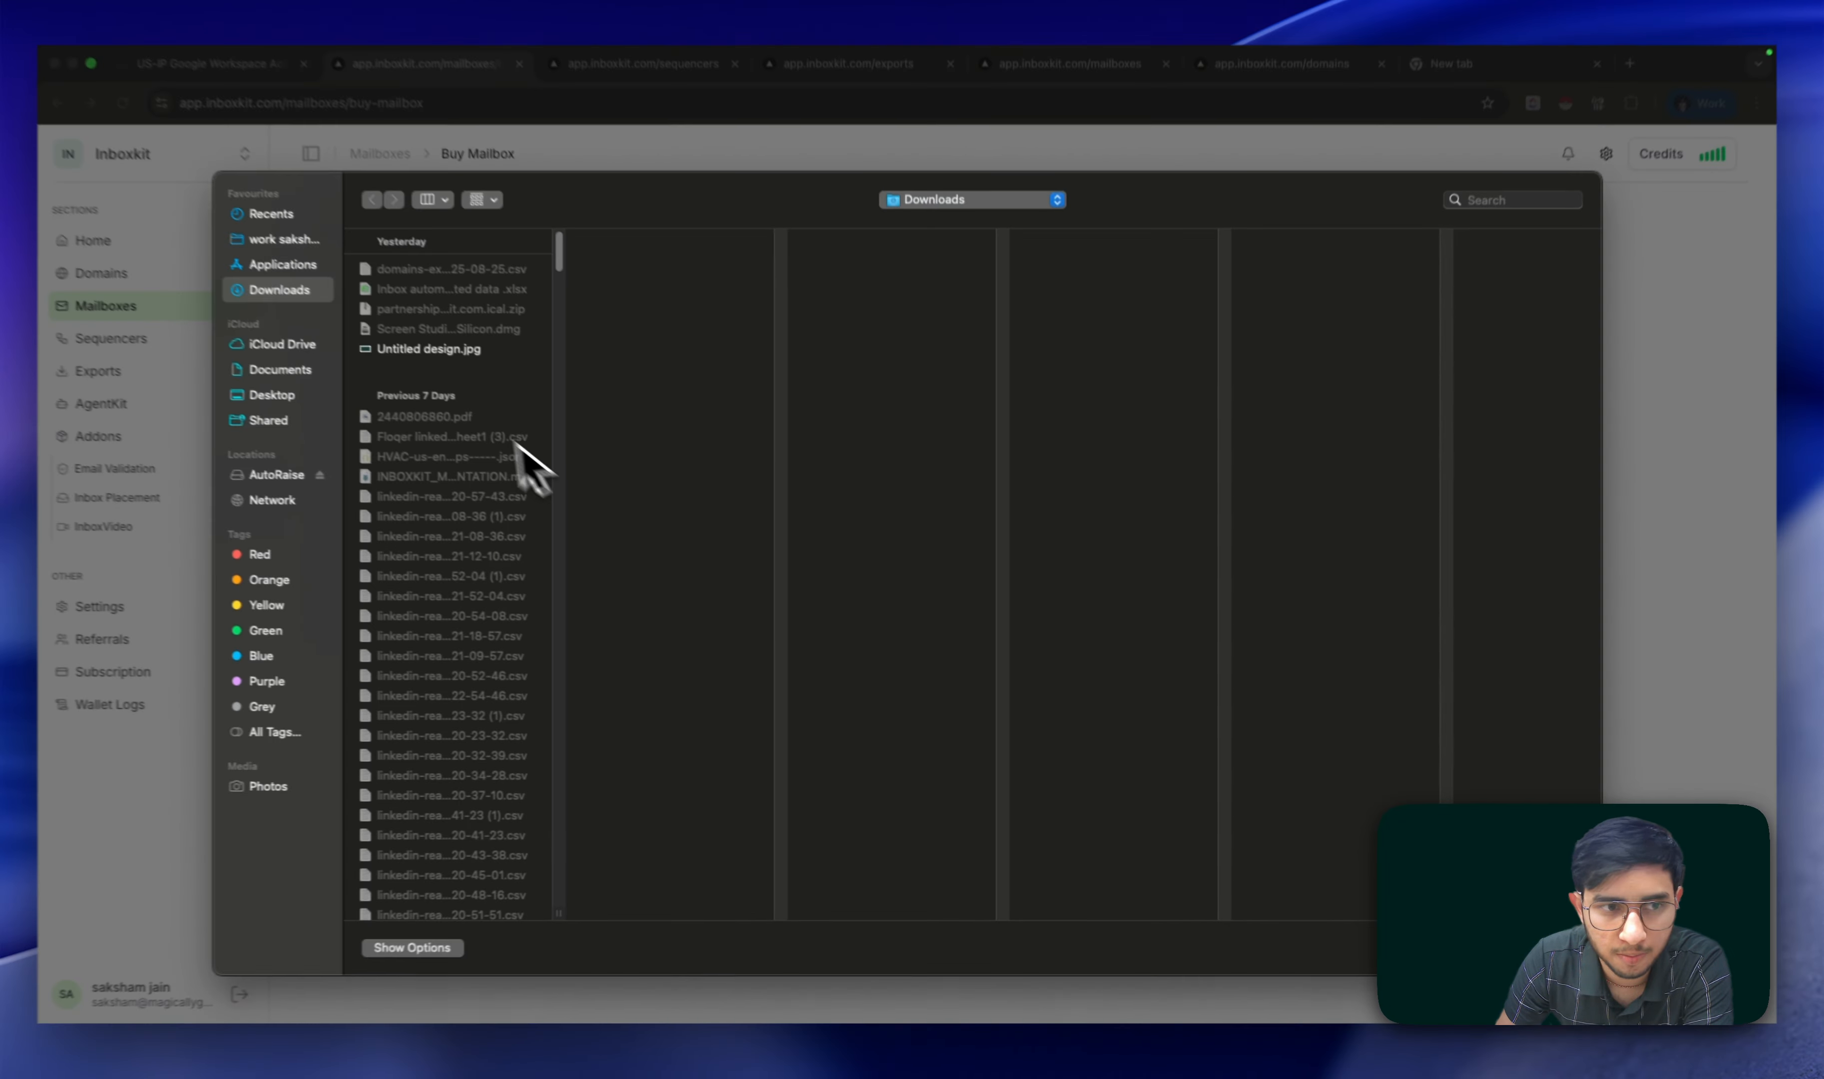
double_click(521, 460)
Step: Add two extra mailbox entries, delete them again, and proceed to checkout with one entry
left_click(897, 706)
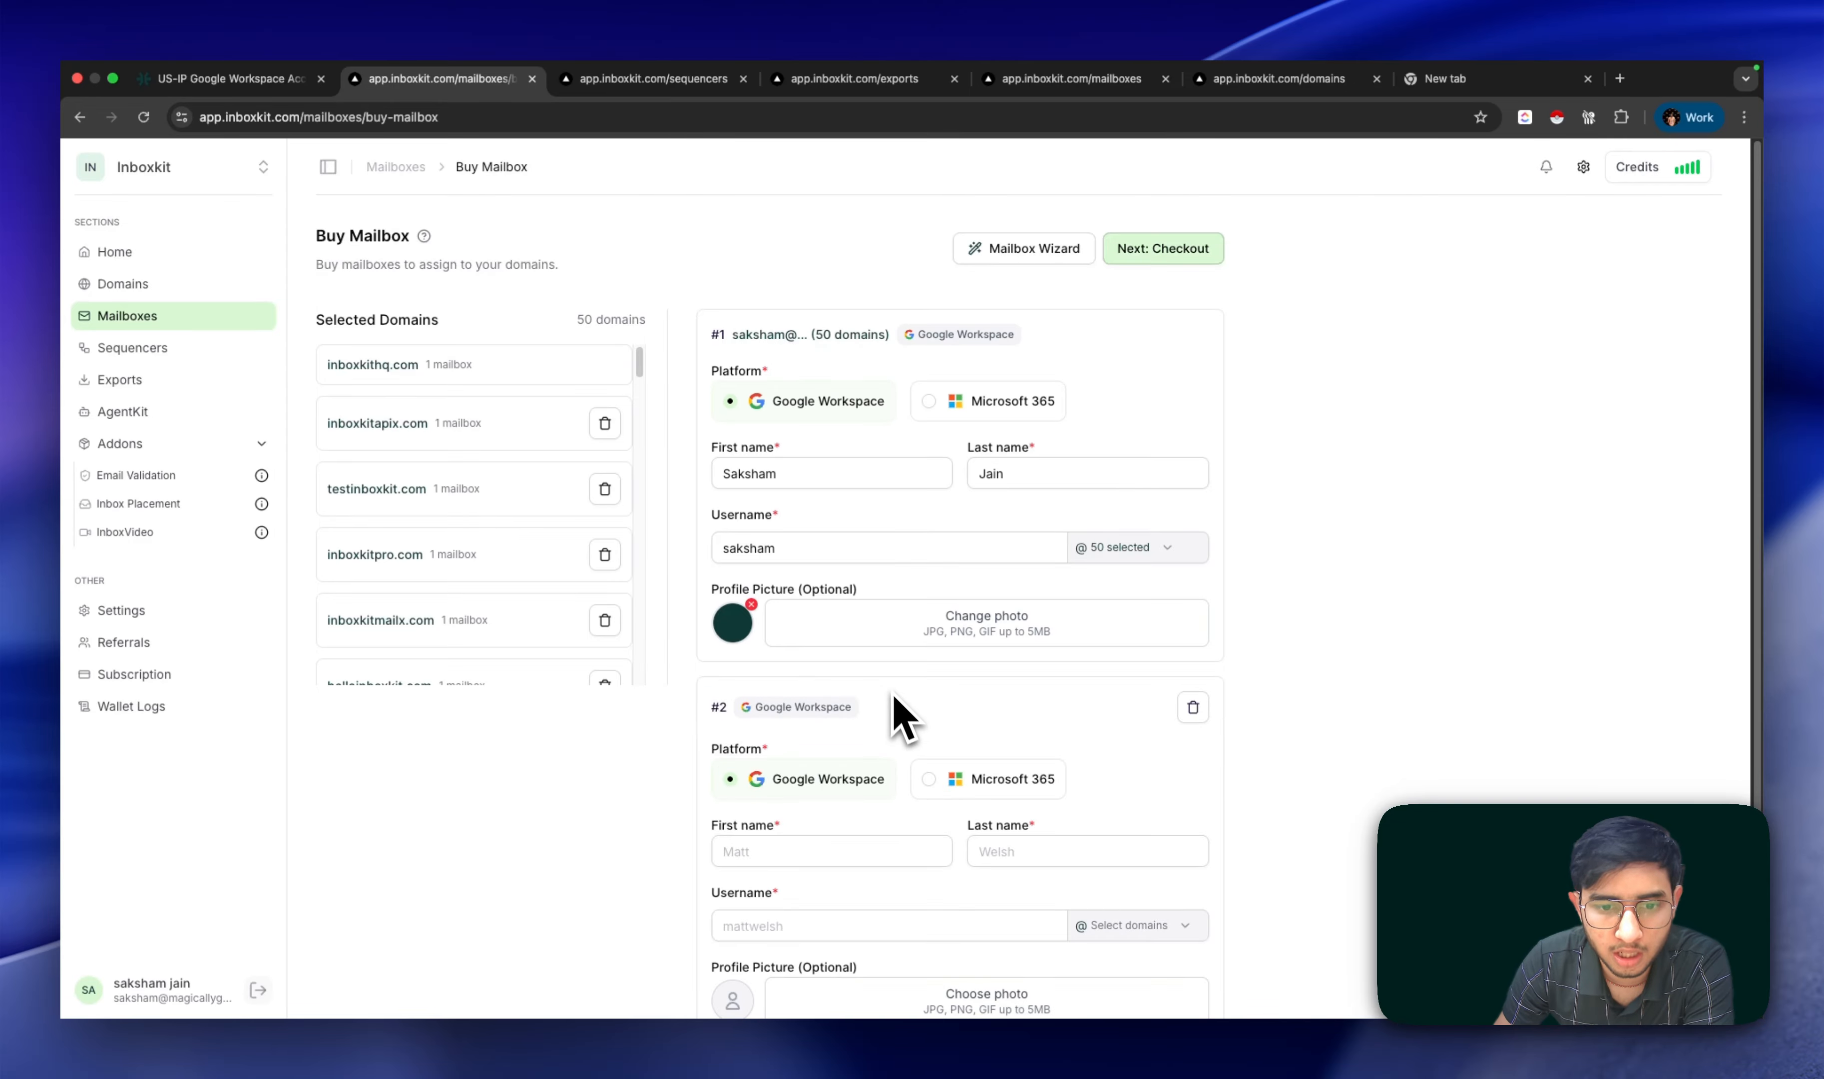
scroll(907, 758, "down", 2)
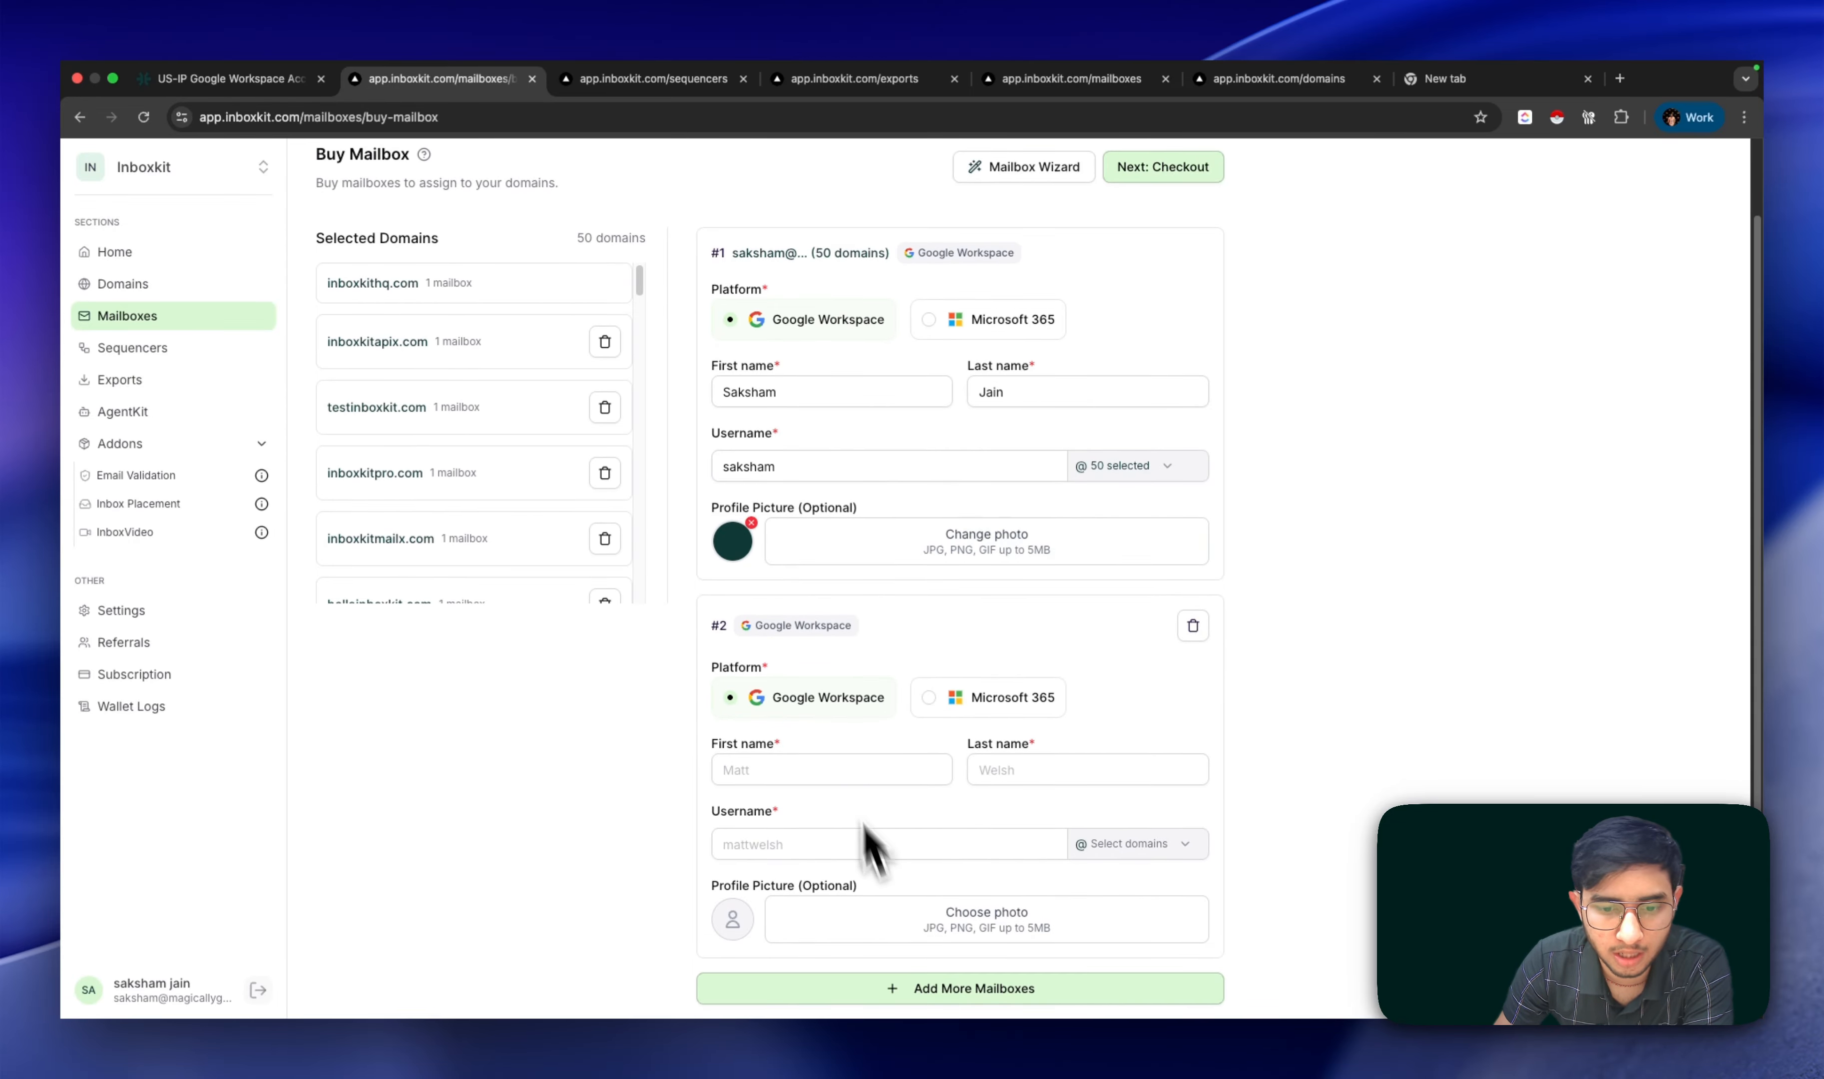
left_click(920, 991)
scroll(984, 888, "down", 4)
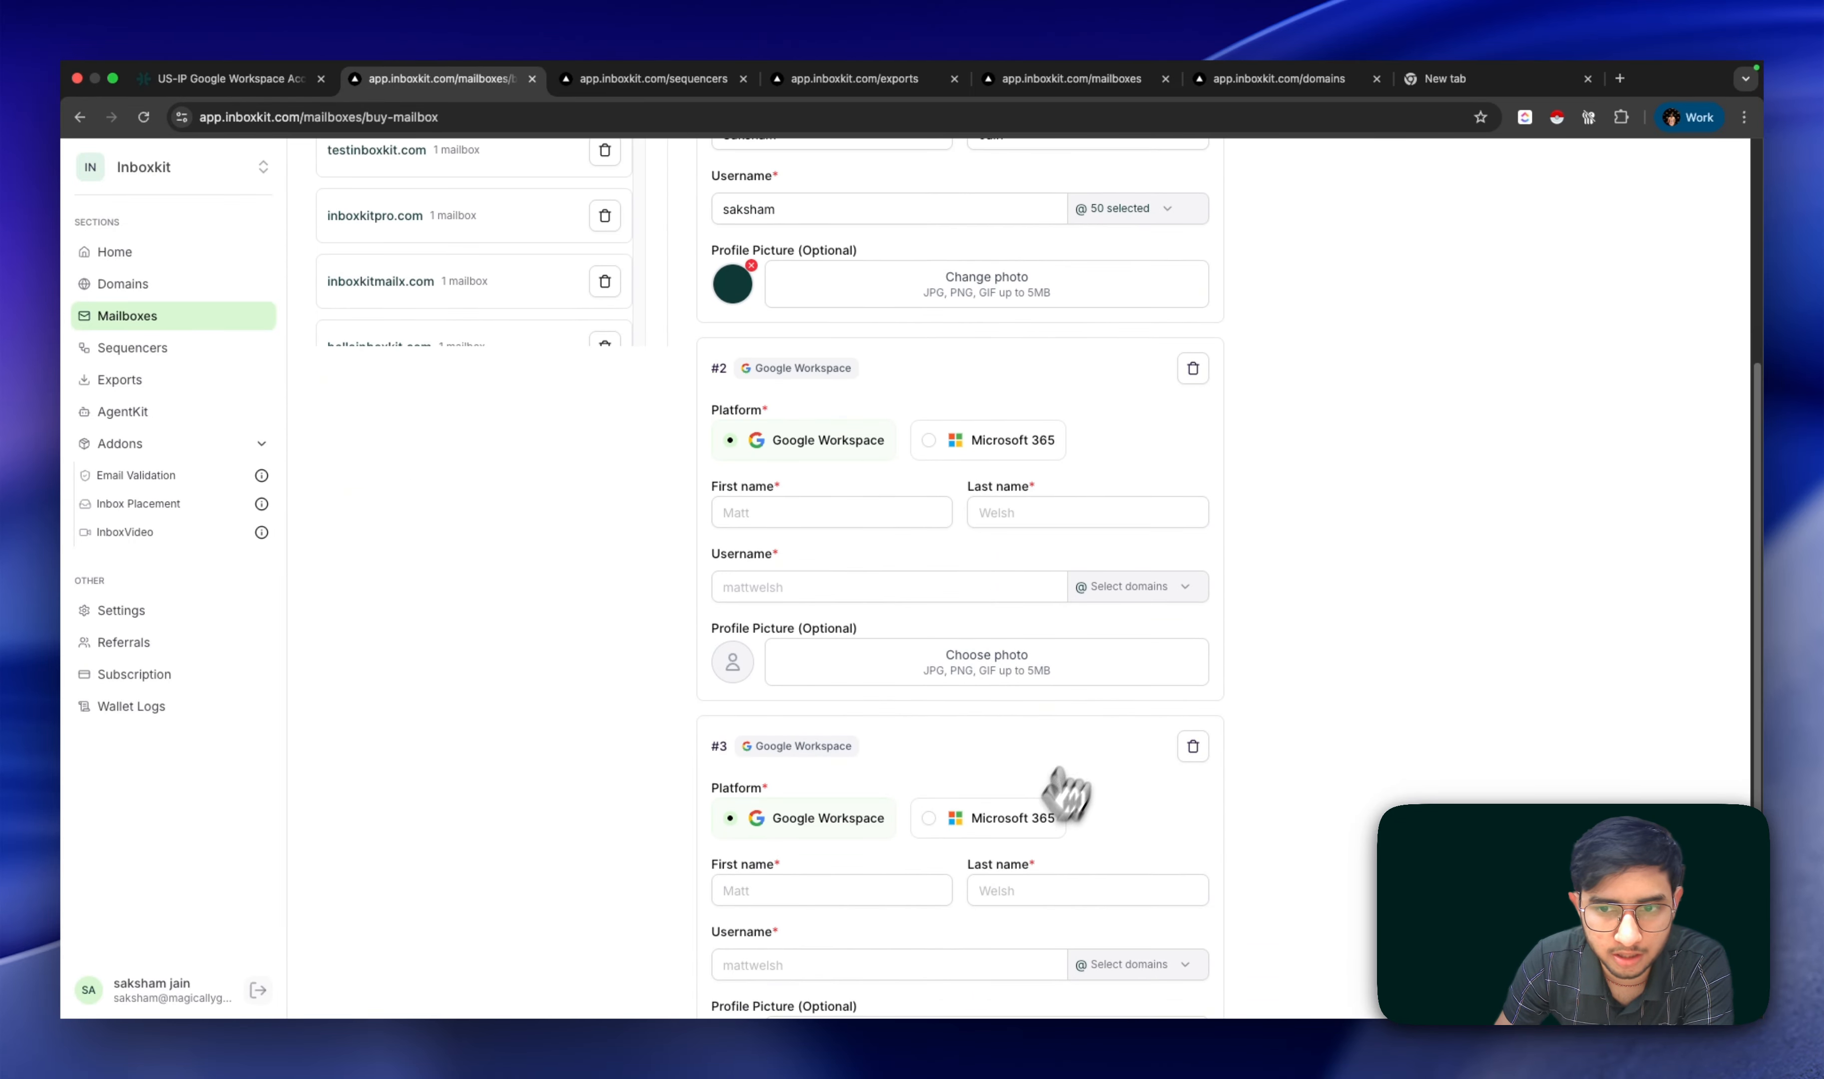
scroll(1196, 511, "up", 2)
left_click(1192, 481)
left_click(1193, 626)
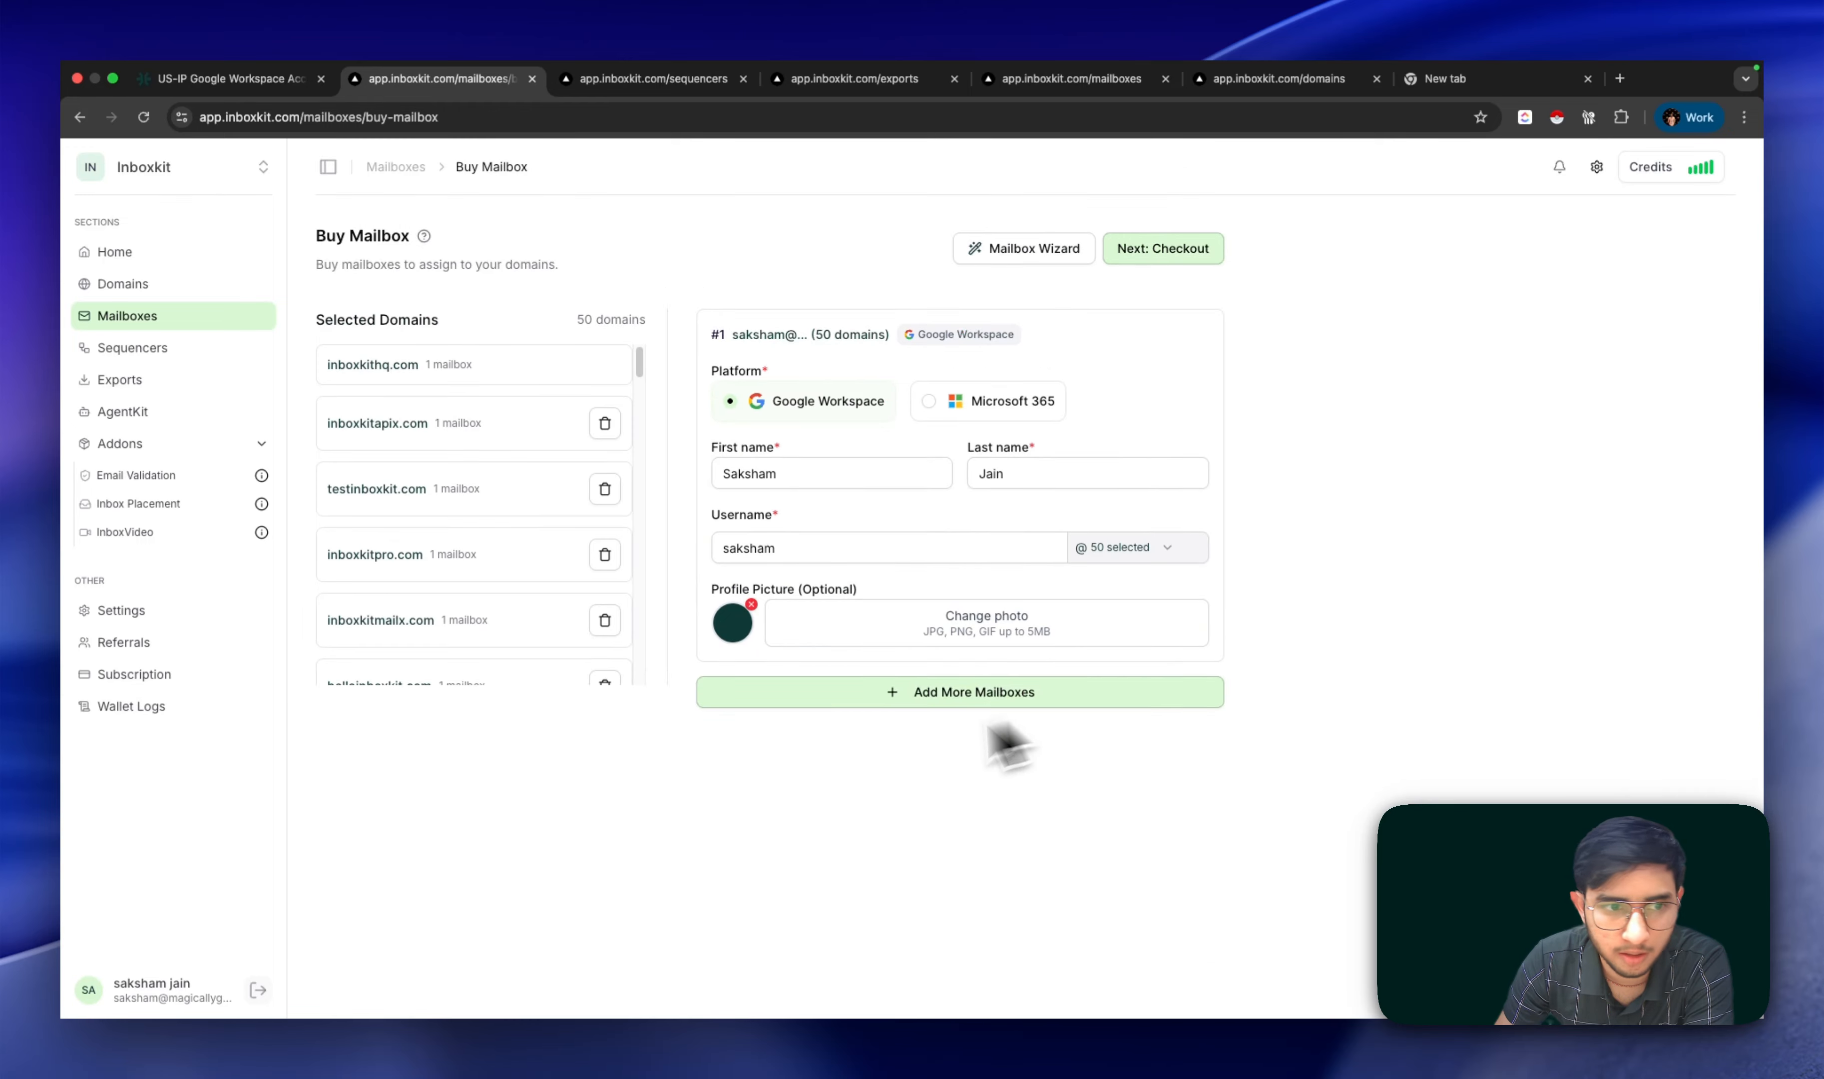
scroll(474, 559, "down", 3)
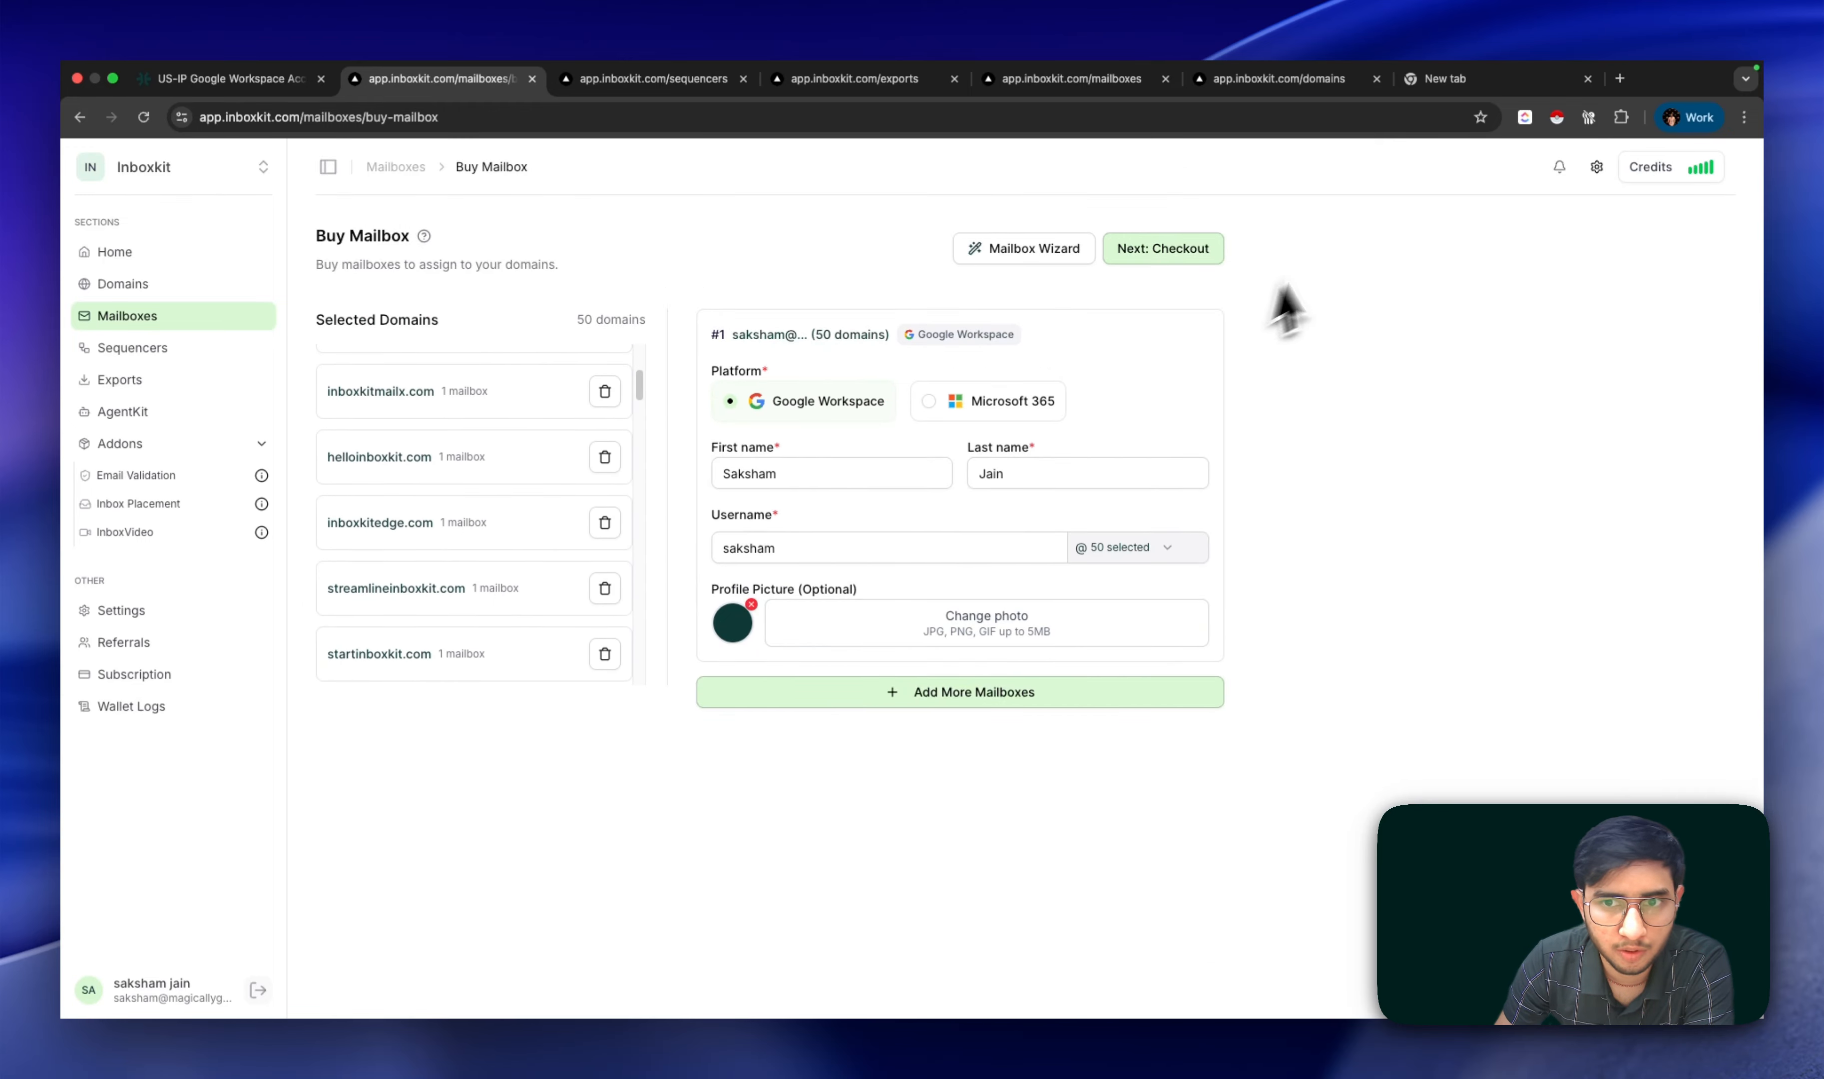
left_click(1184, 255)
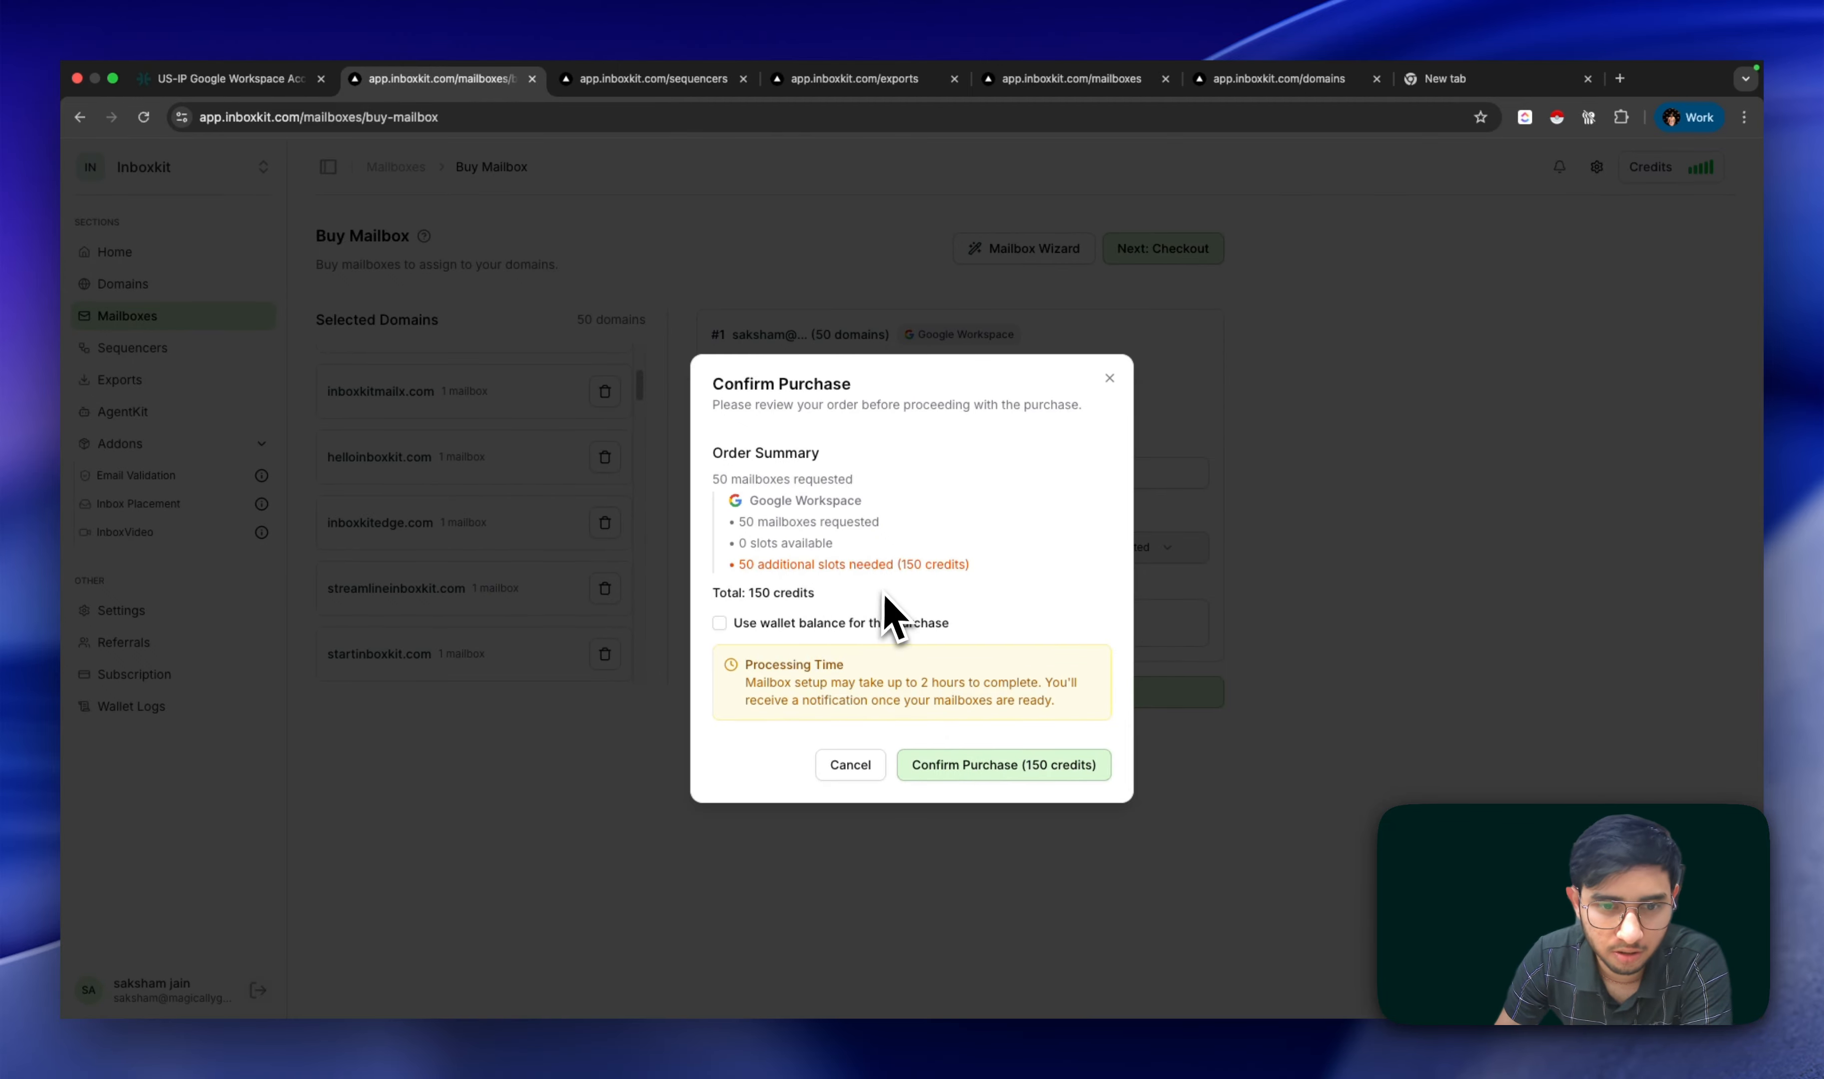
Step: Pay the 150 credits for 50 Google Workspace mailboxes from the wallet balance and confirm
left_click(720, 623)
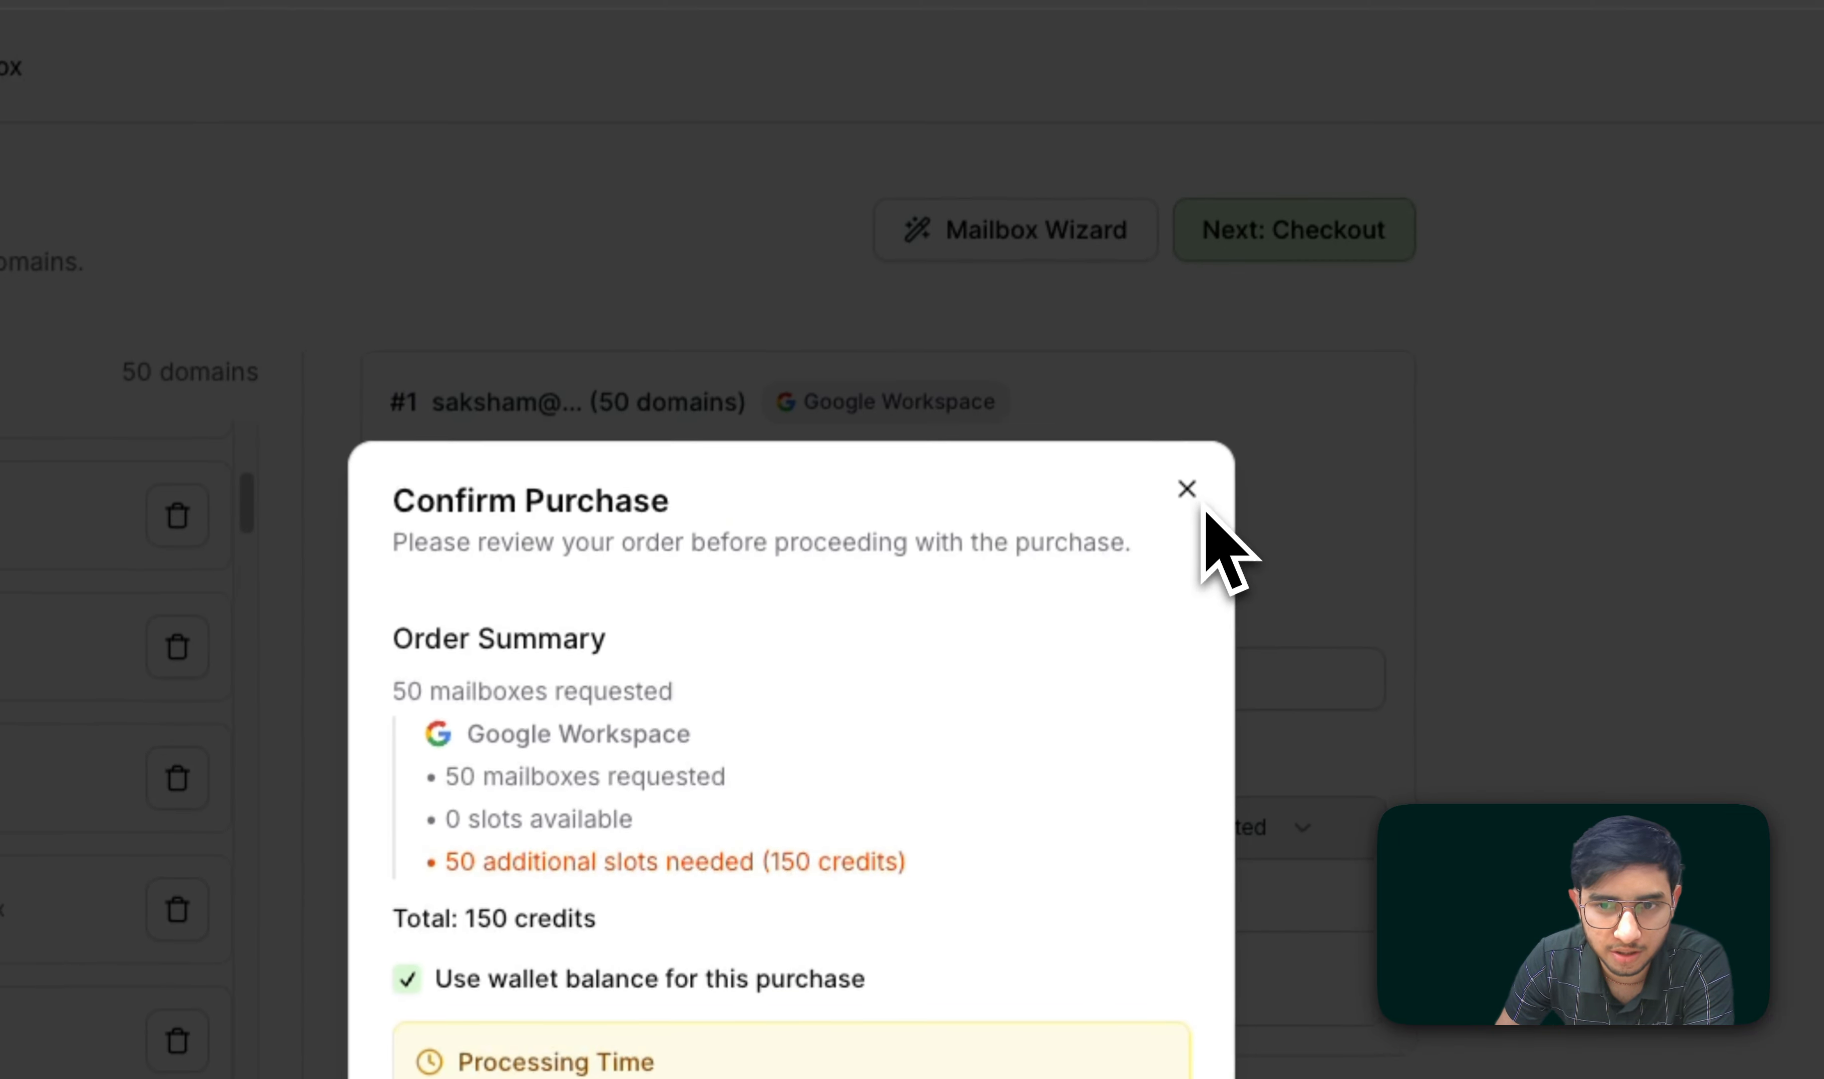
left_click(1296, 111)
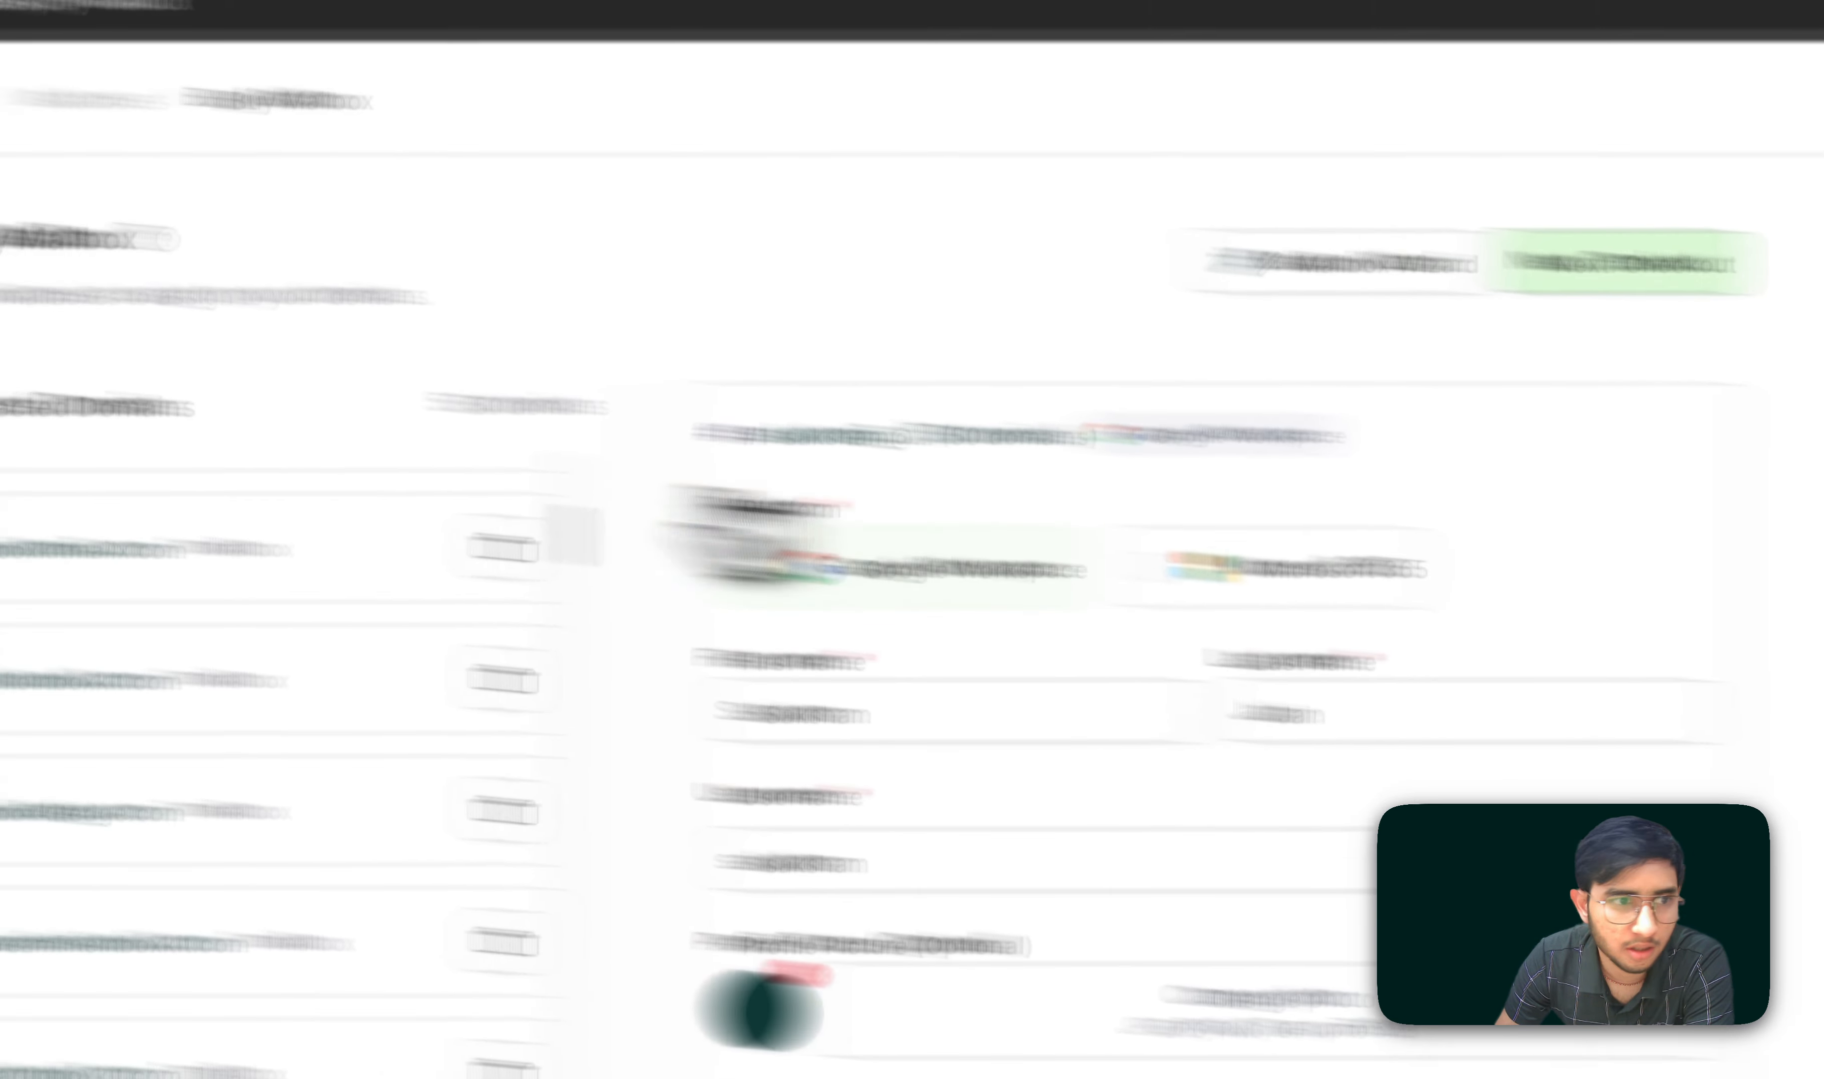
Step: Filter the Mailboxes list to Active and open the second mailbox's details
left_click(307, 481)
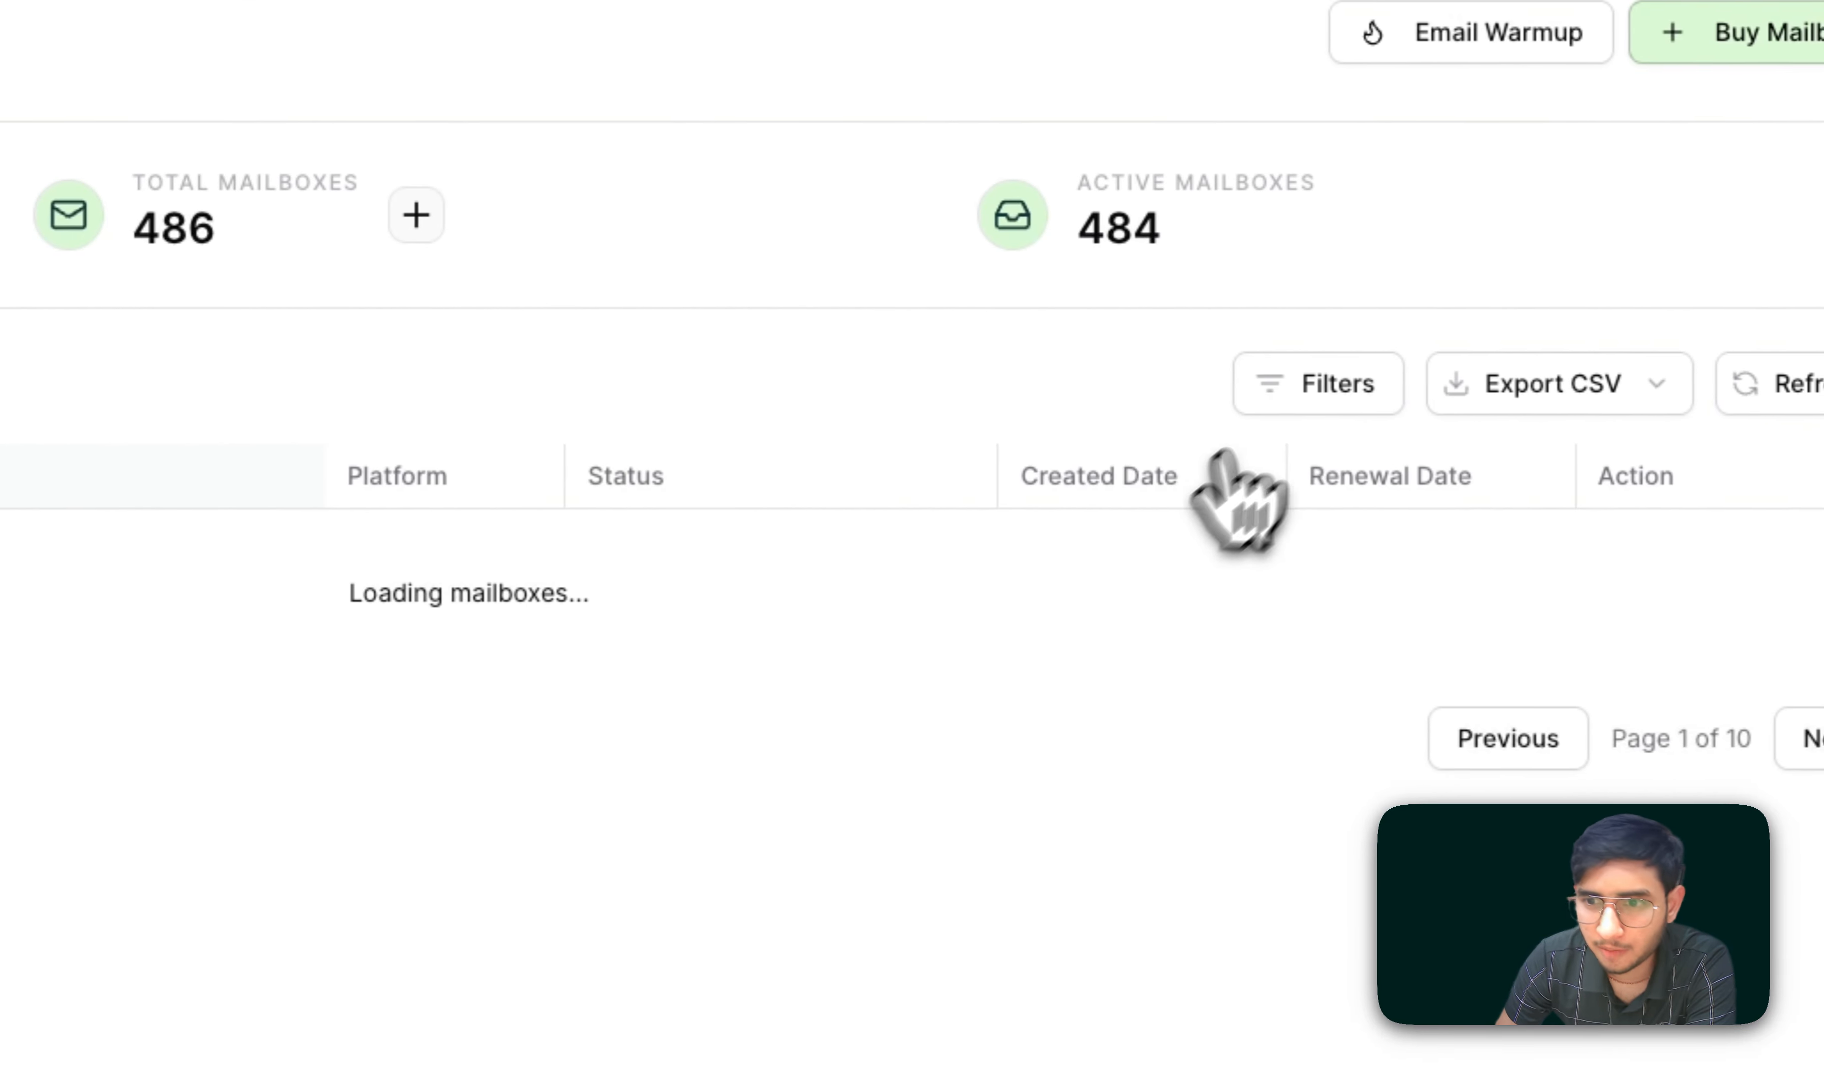
left_click(1317, 383)
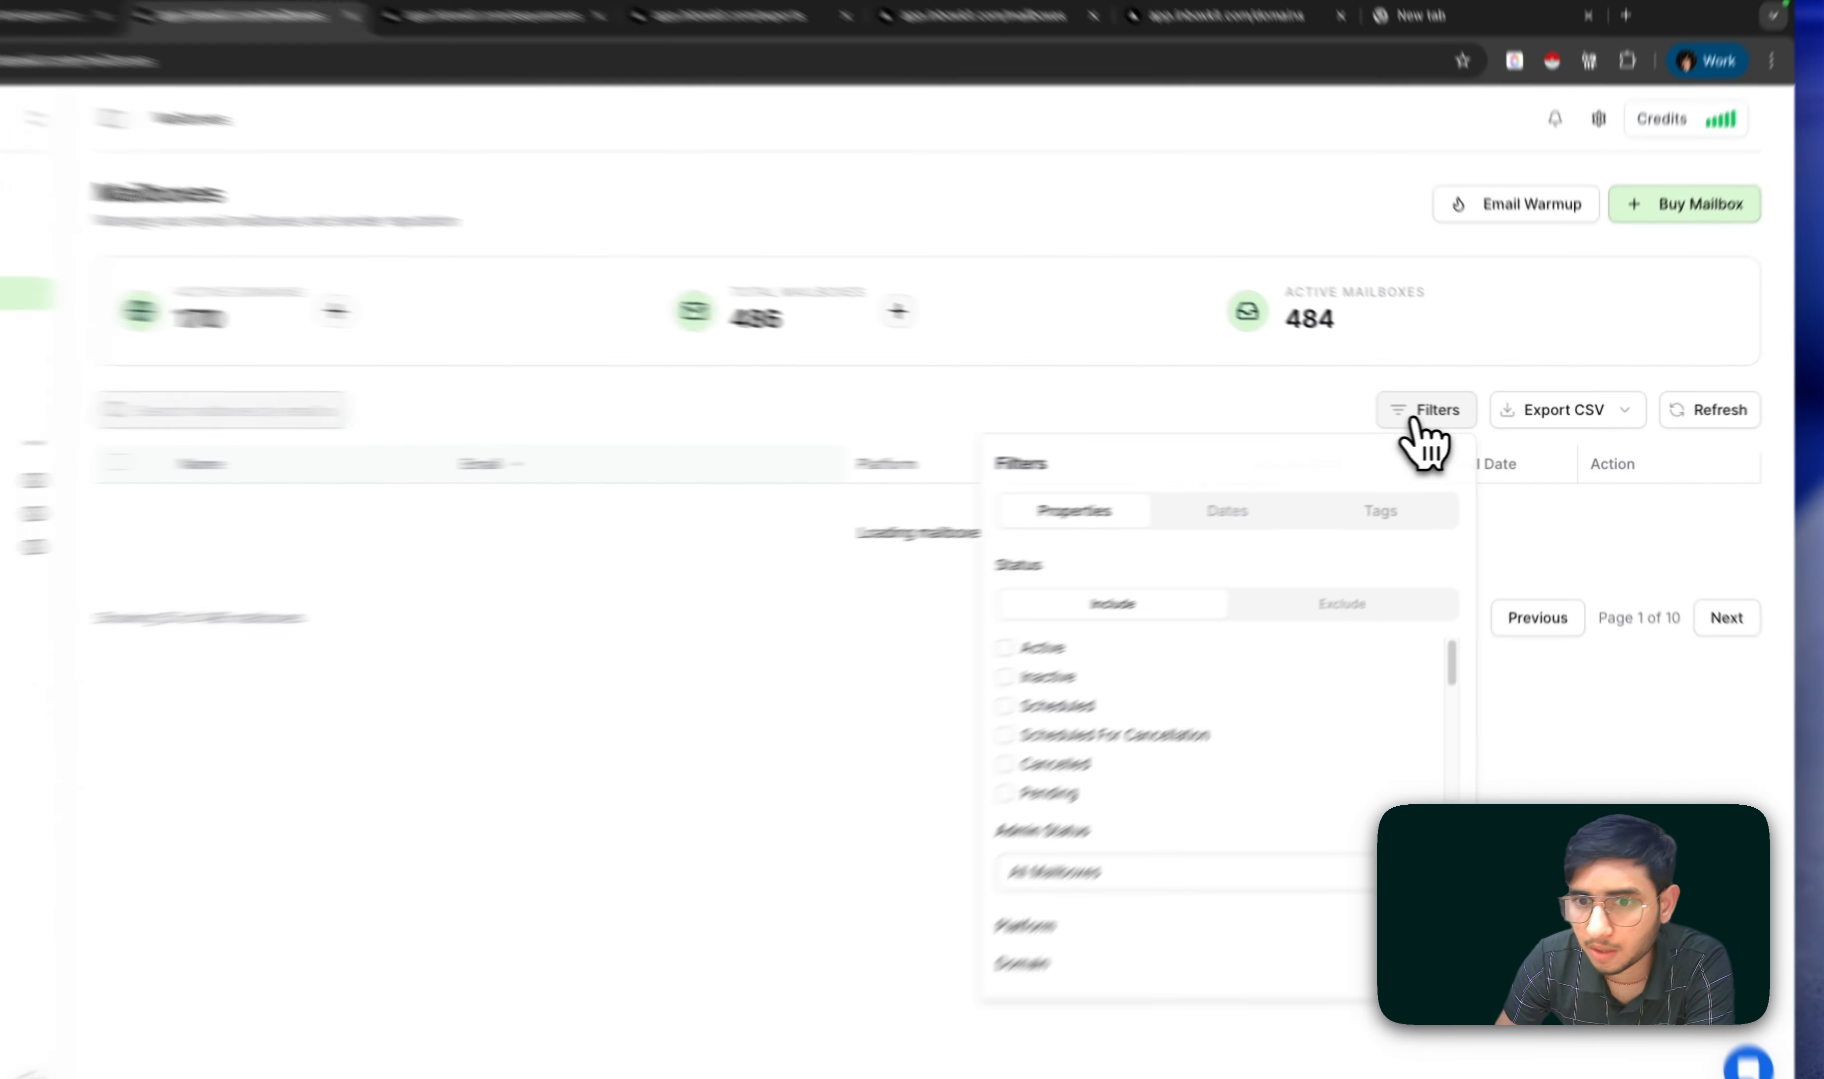
left_click(1084, 622)
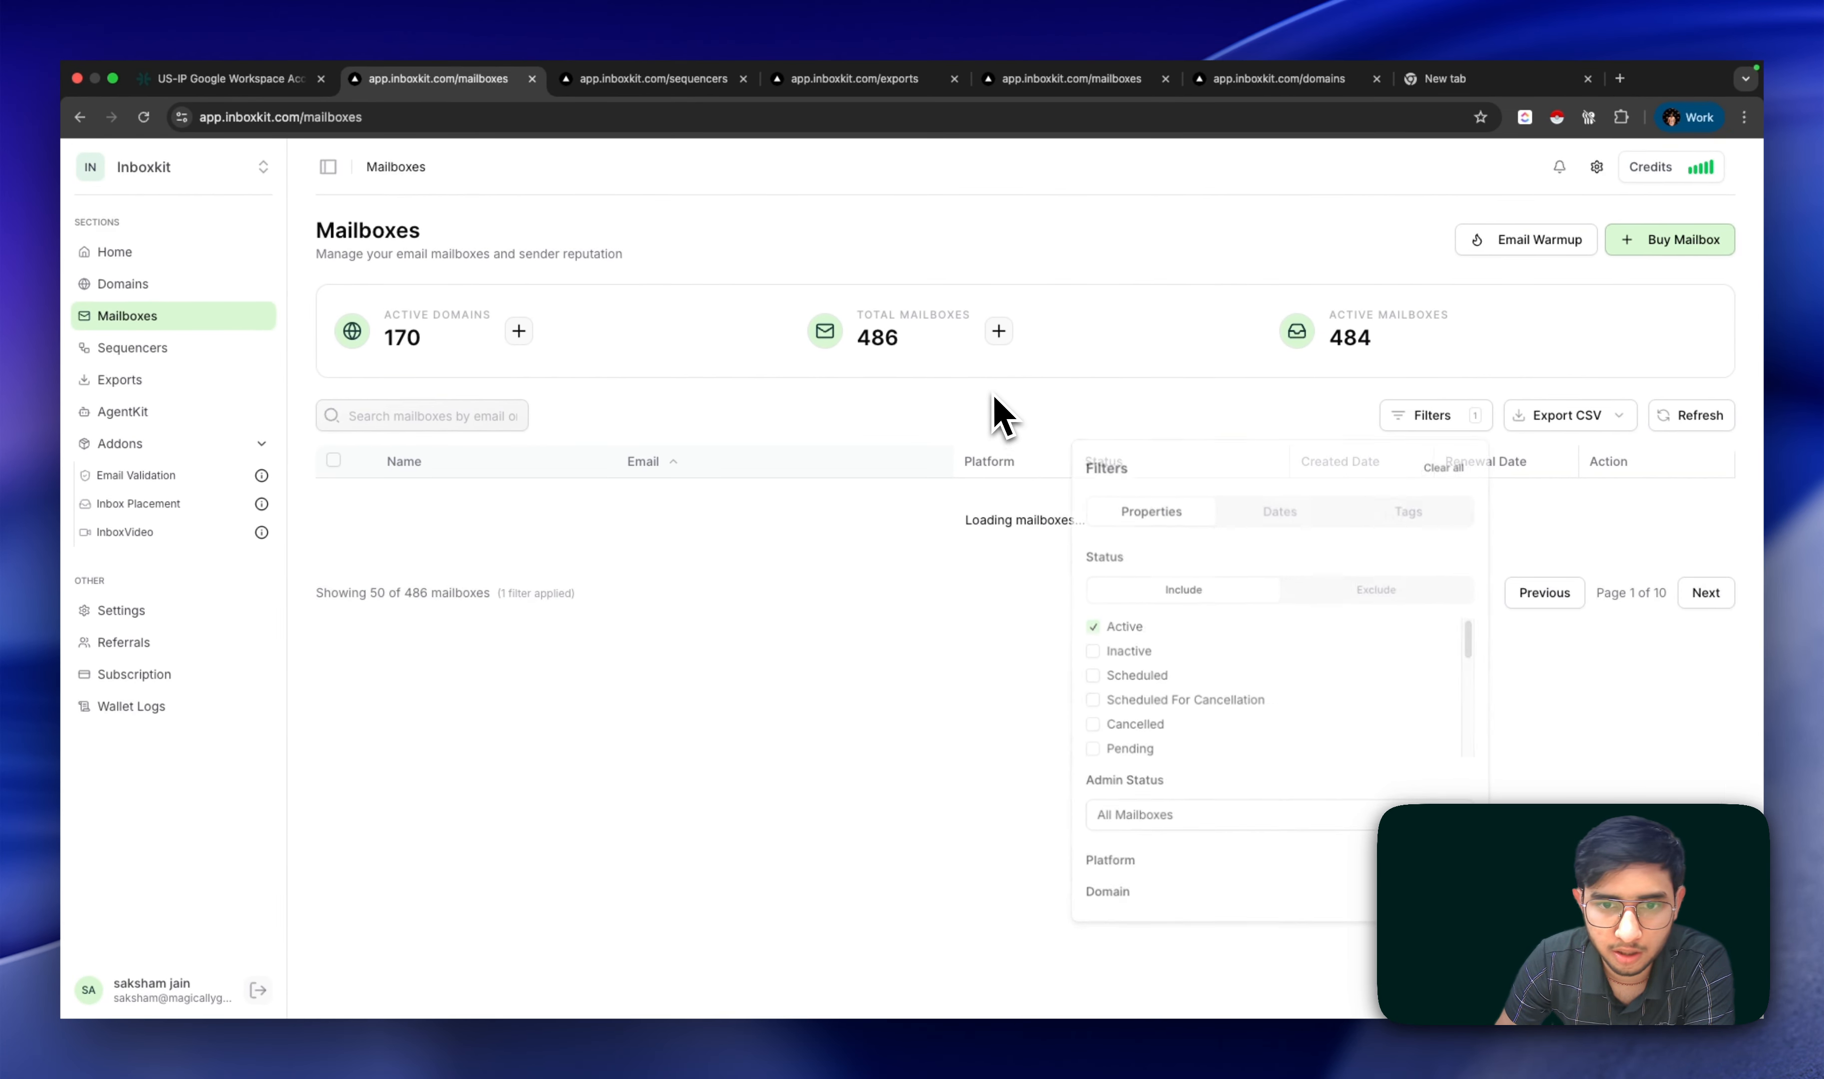
left_click(999, 411)
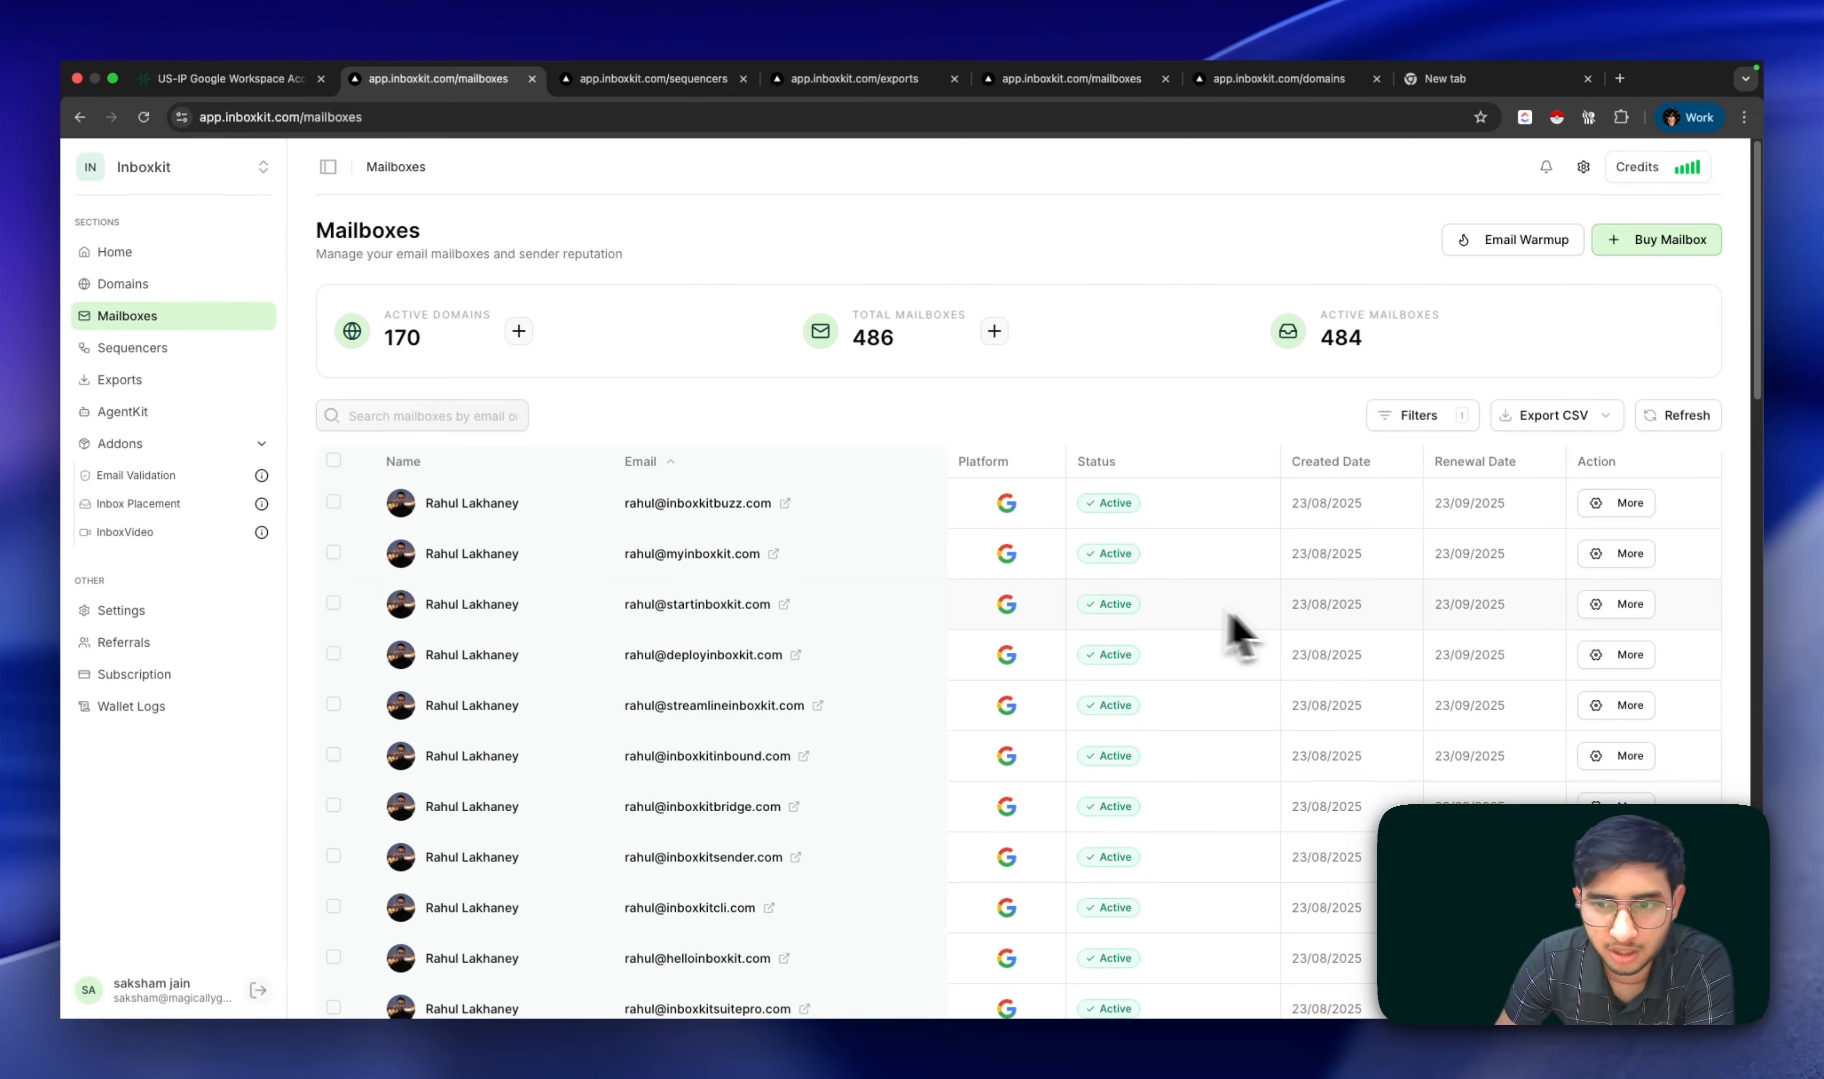
left_click(1619, 564)
Step: Reveal the mailbox password, generate a one-time code, check its Settings, then close the panel
left_click(1392, 222)
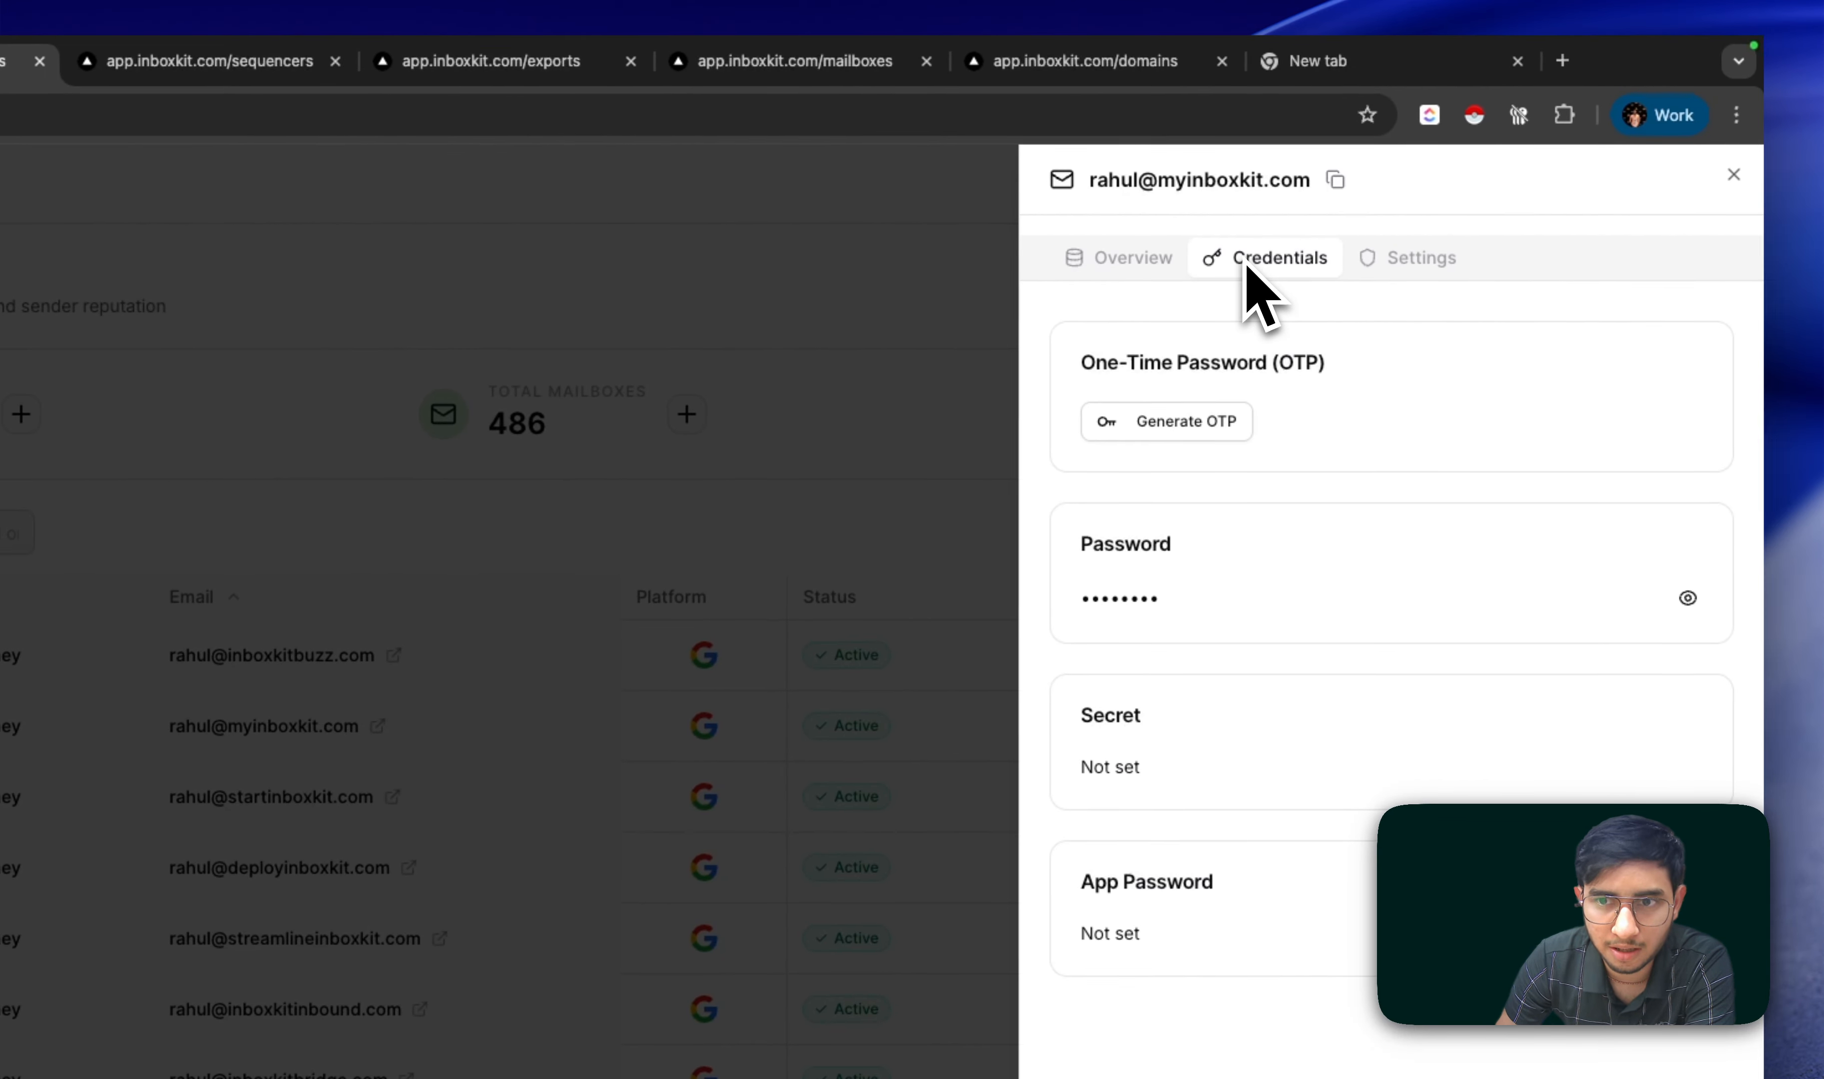
left_click(1687, 598)
left_click(1251, 420)
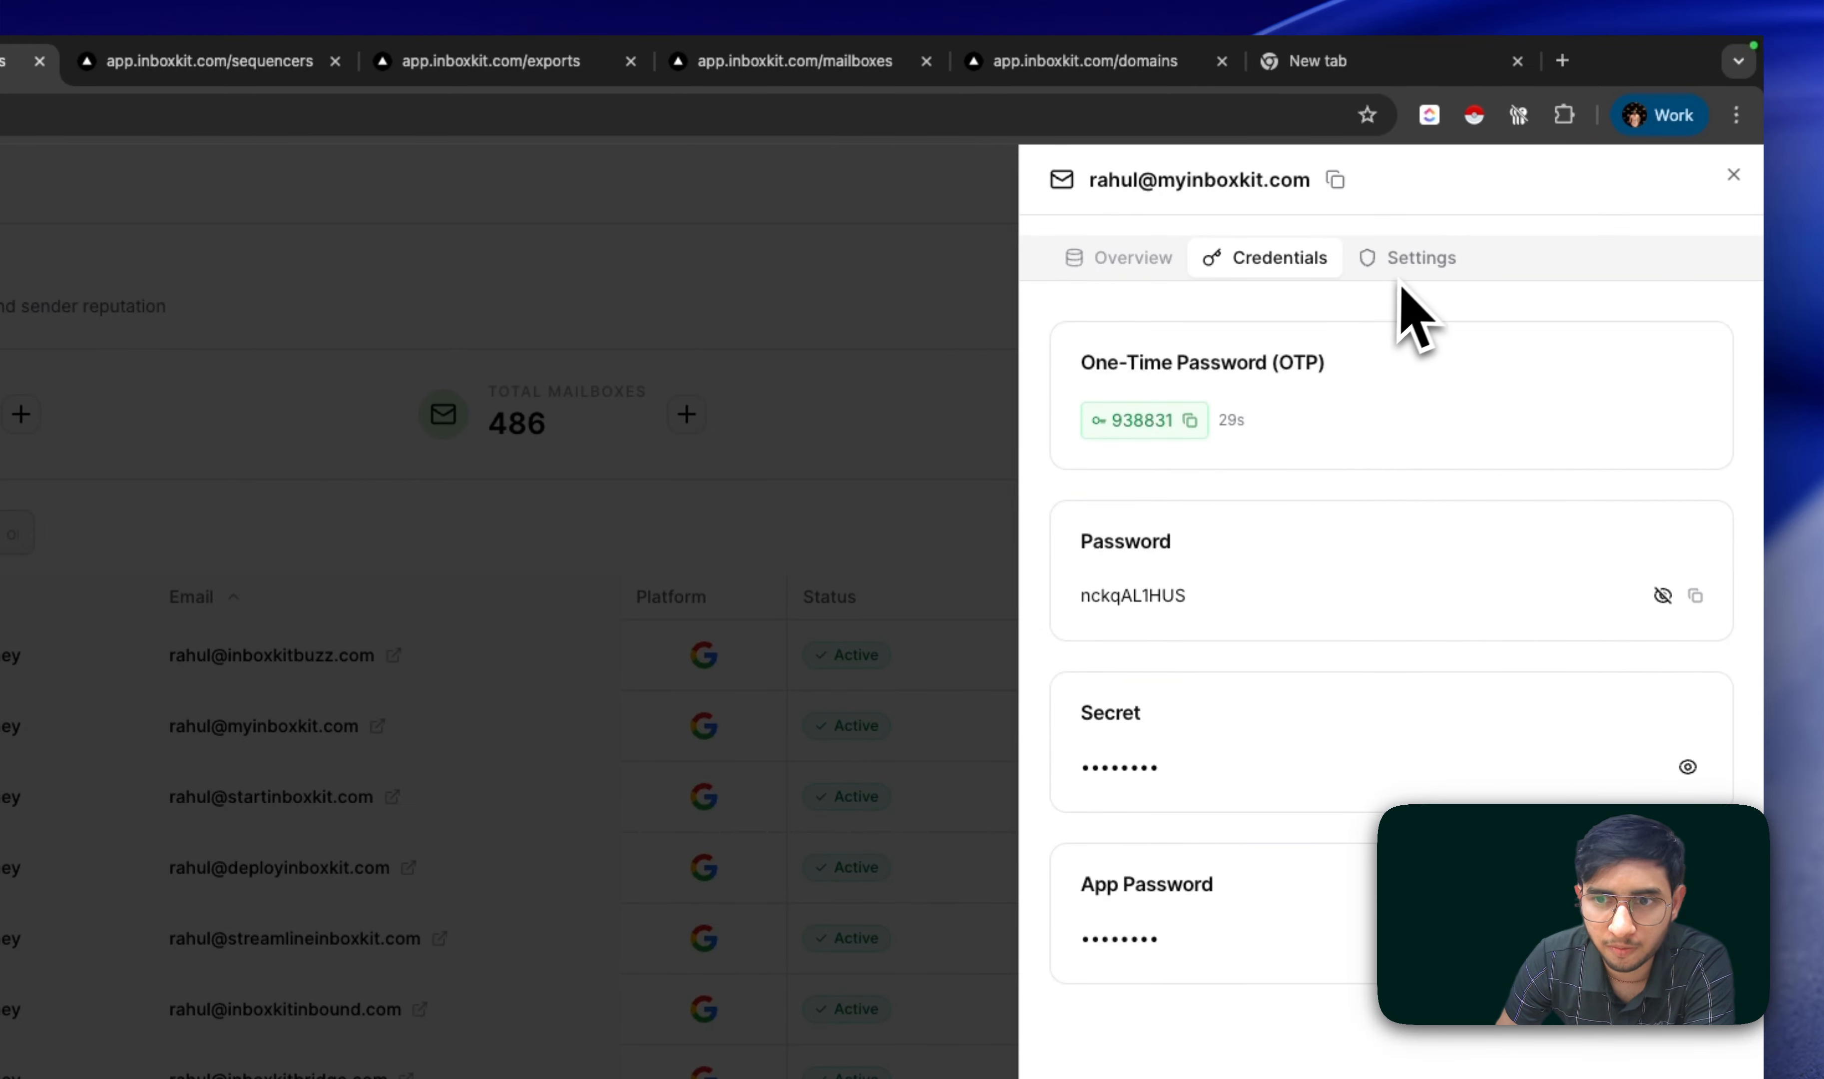
left_click(1420, 303)
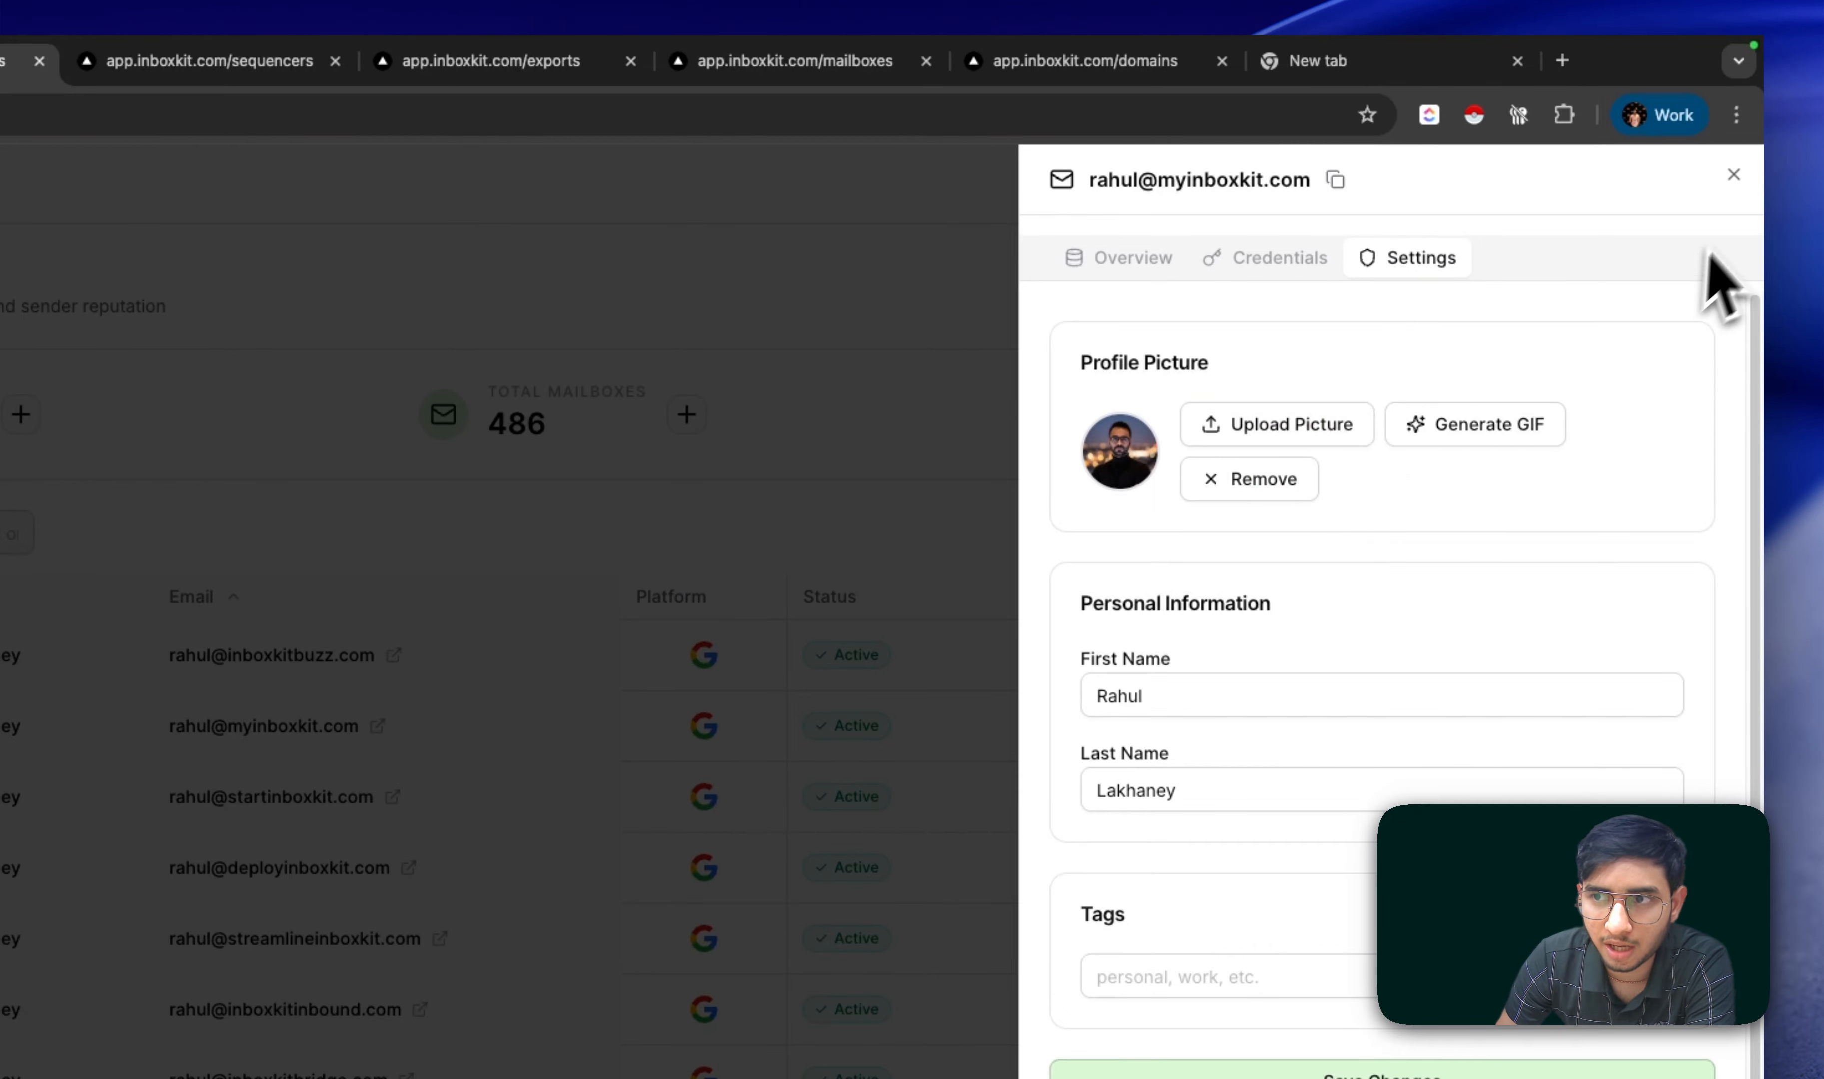
left_click(1734, 176)
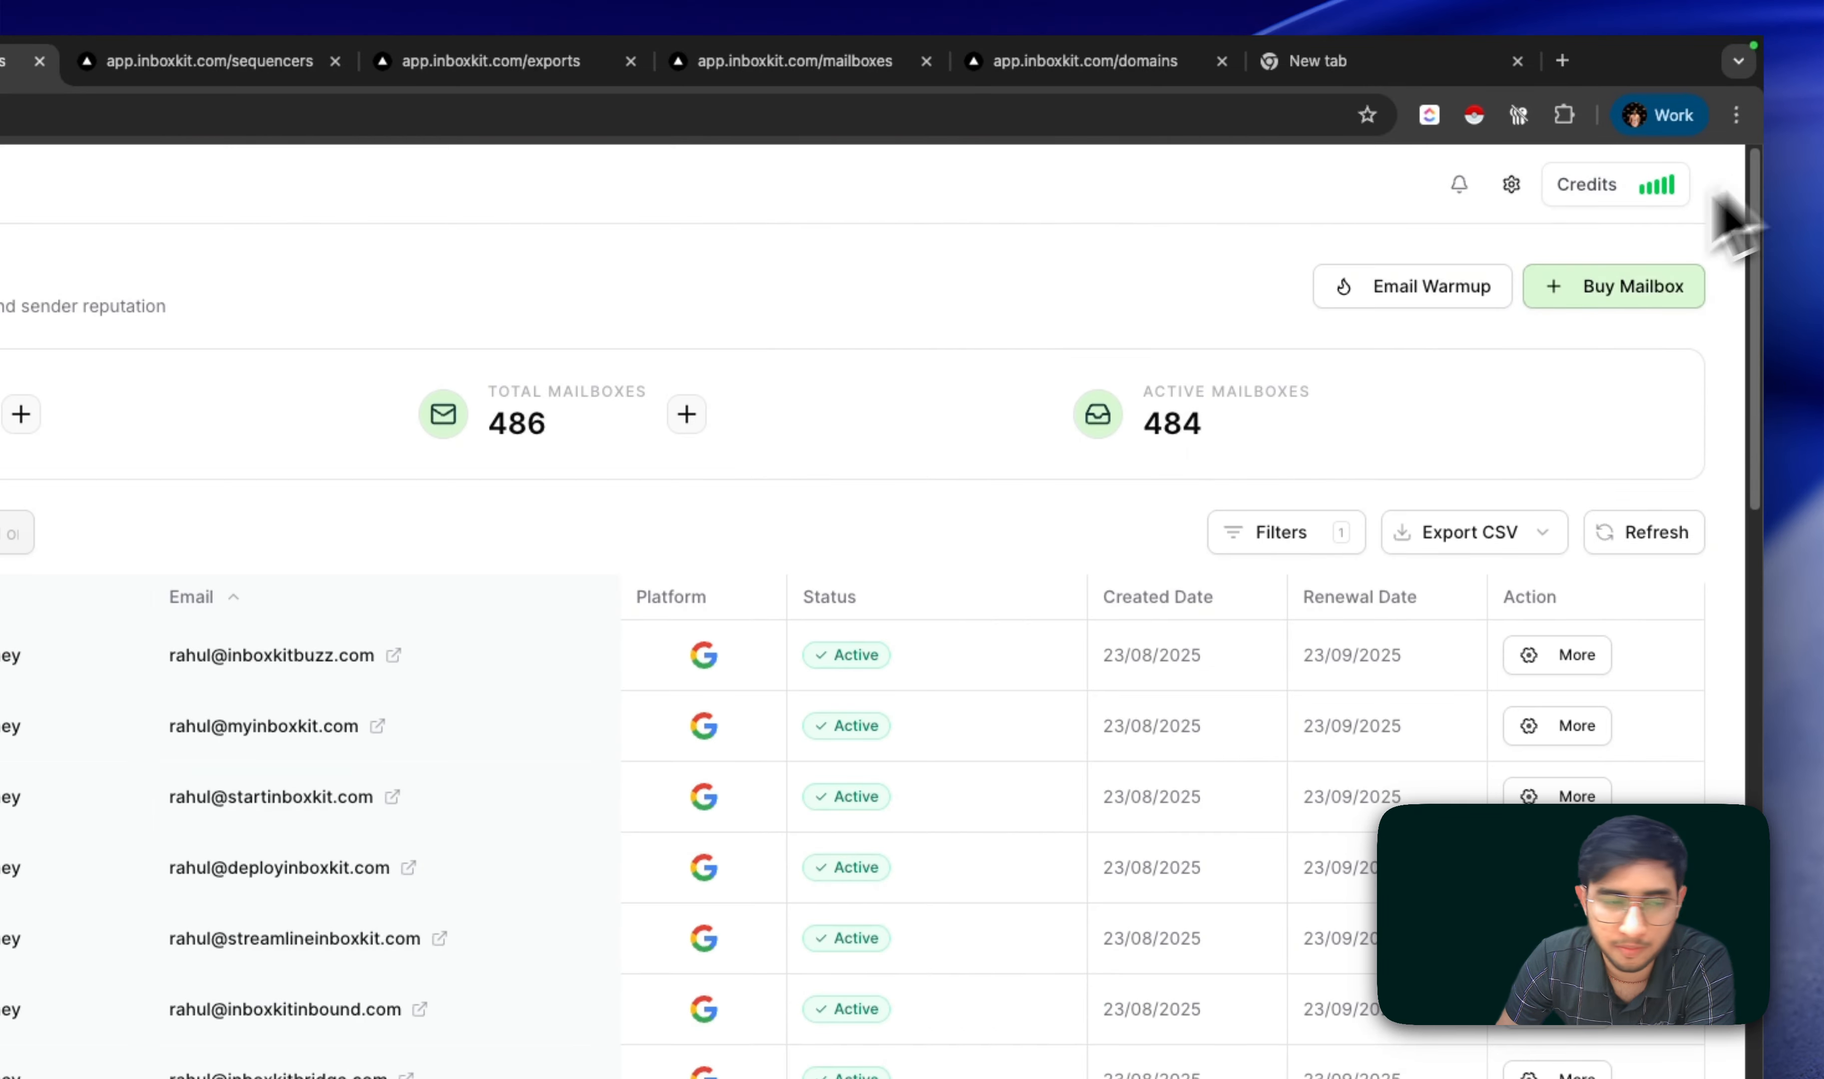
Step: Open the Emelia connection form, leave it unfilled, and go to the Exports page
left_click(219, 409)
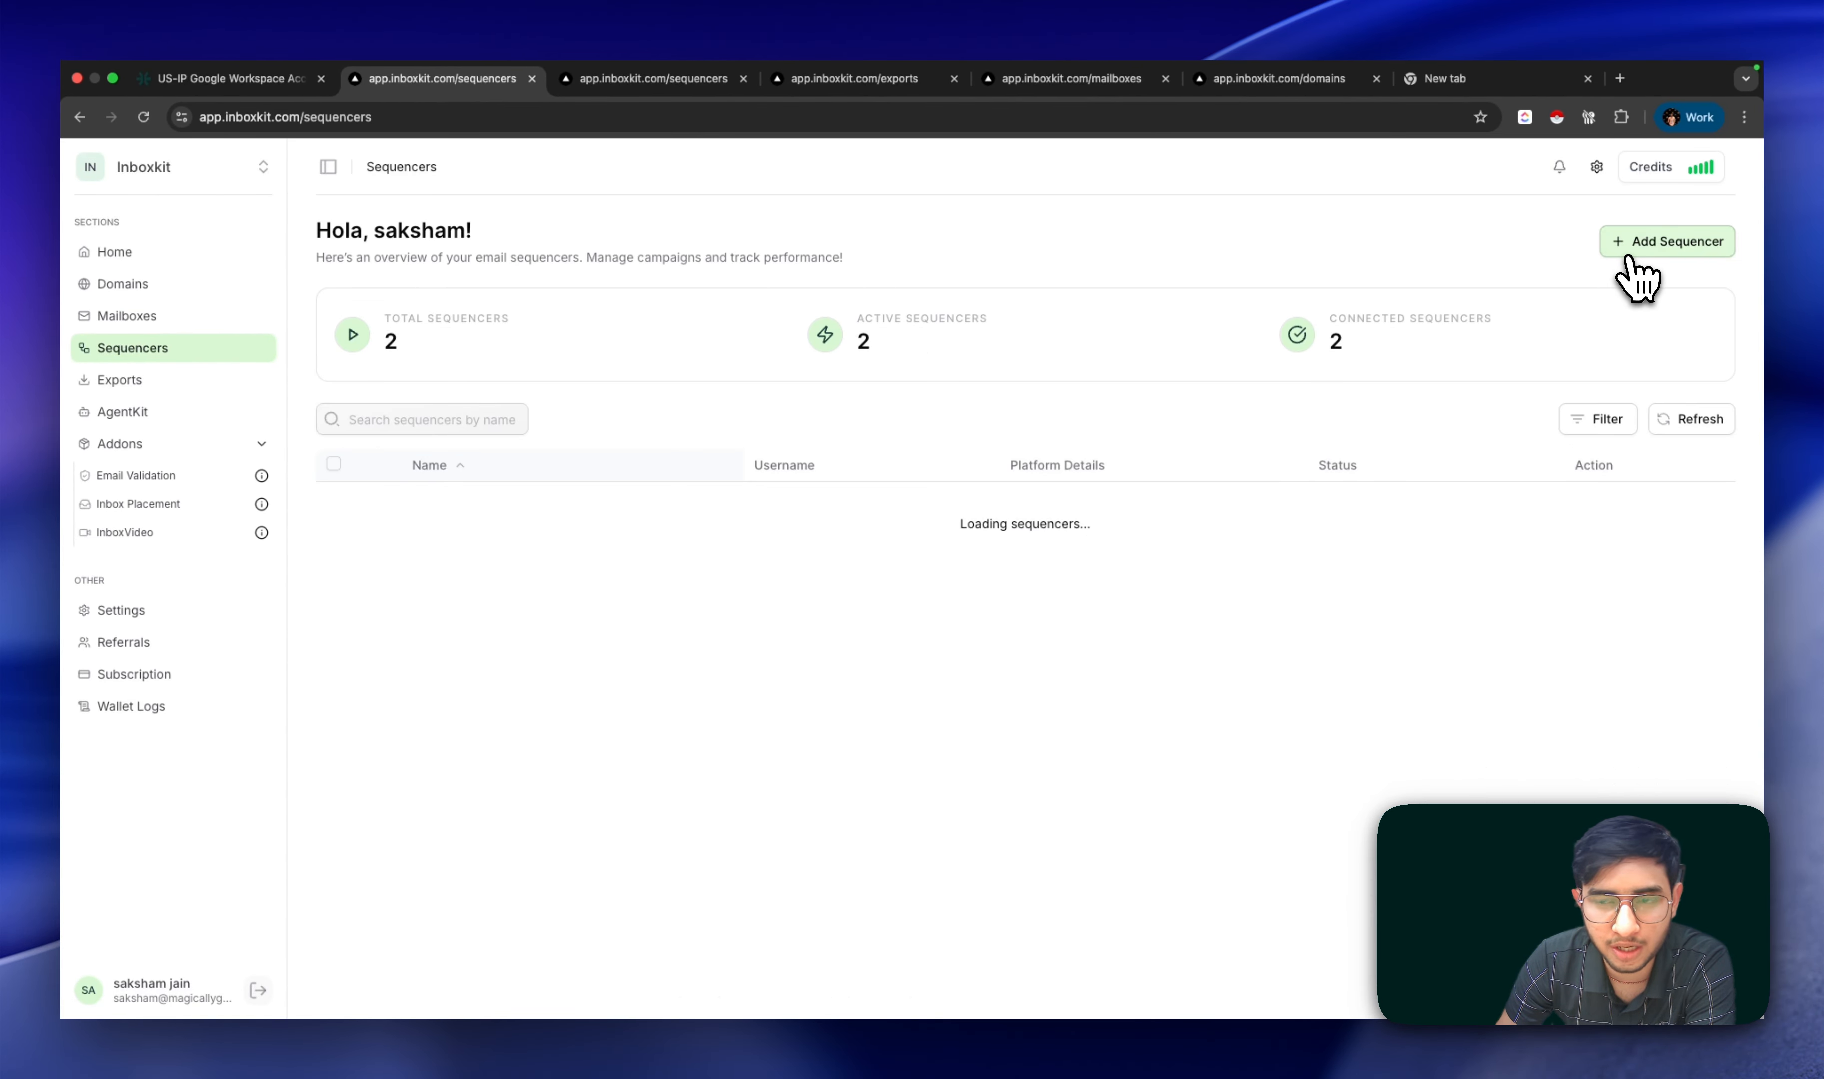
left_click(1628, 252)
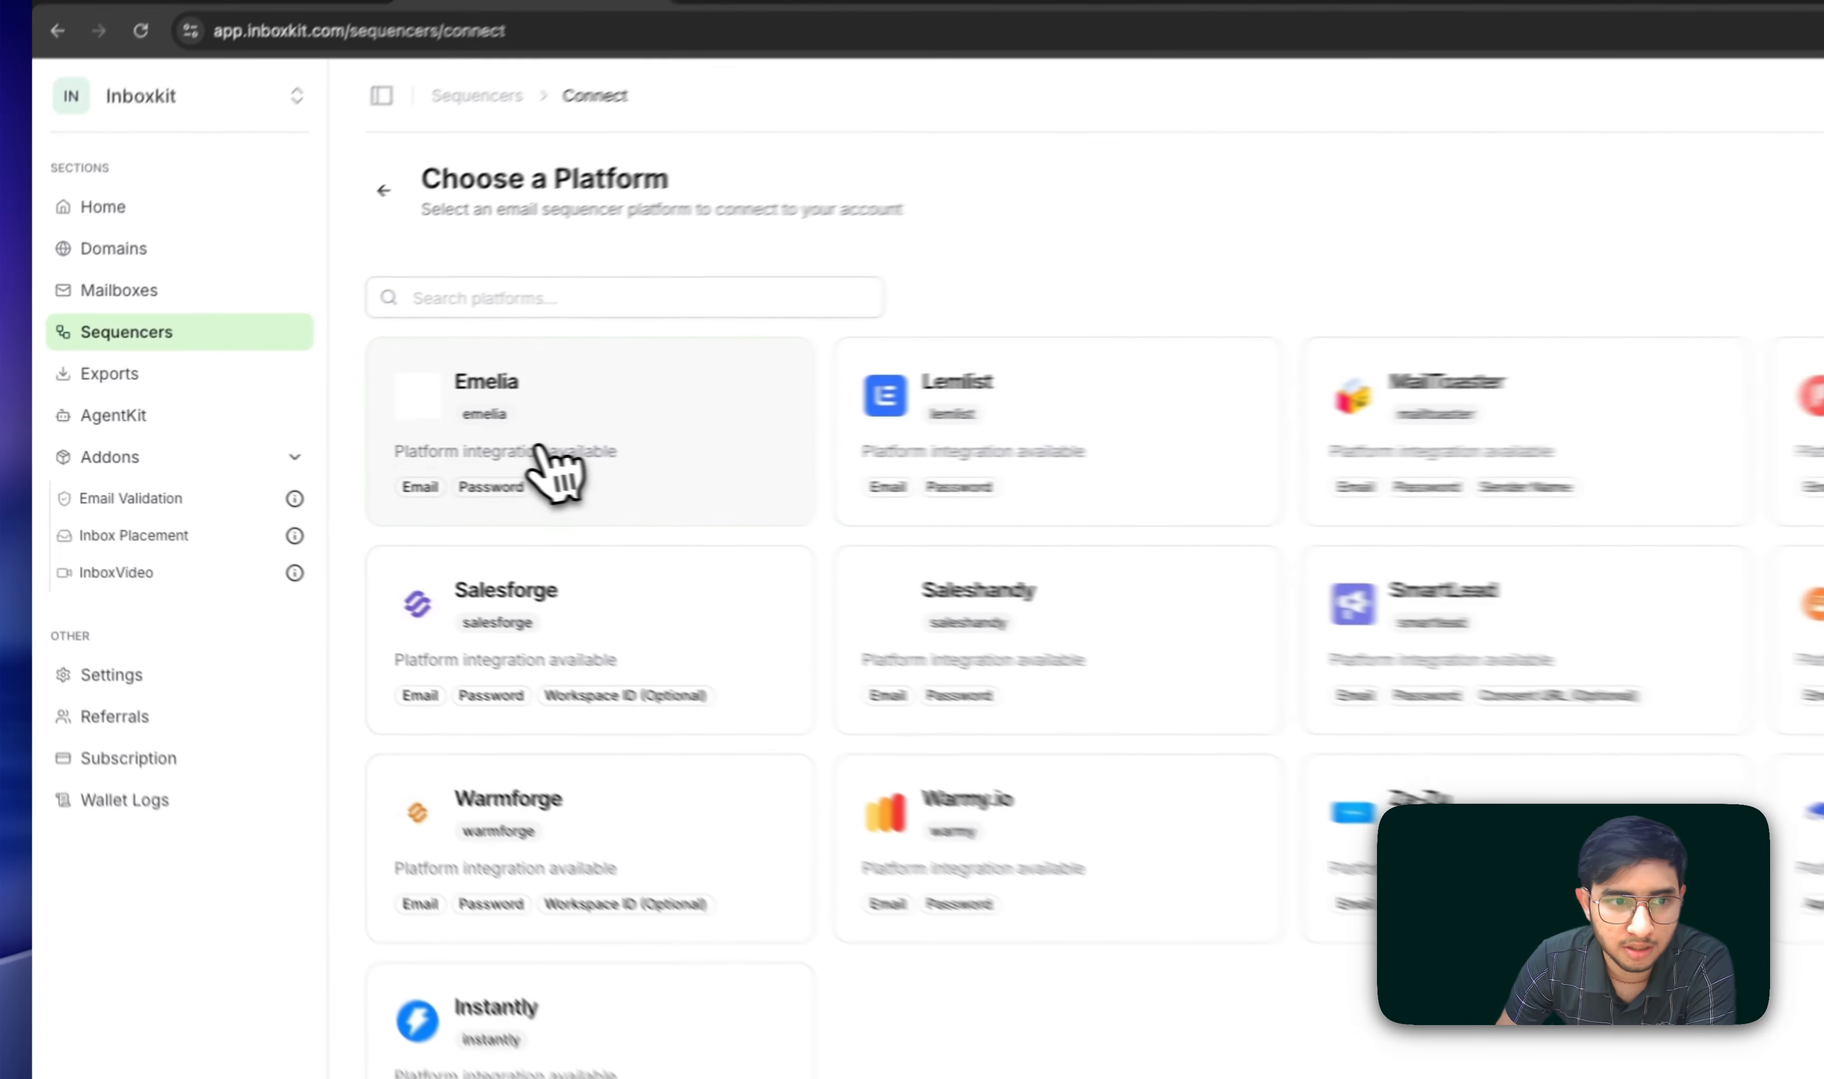
left_click(548, 462)
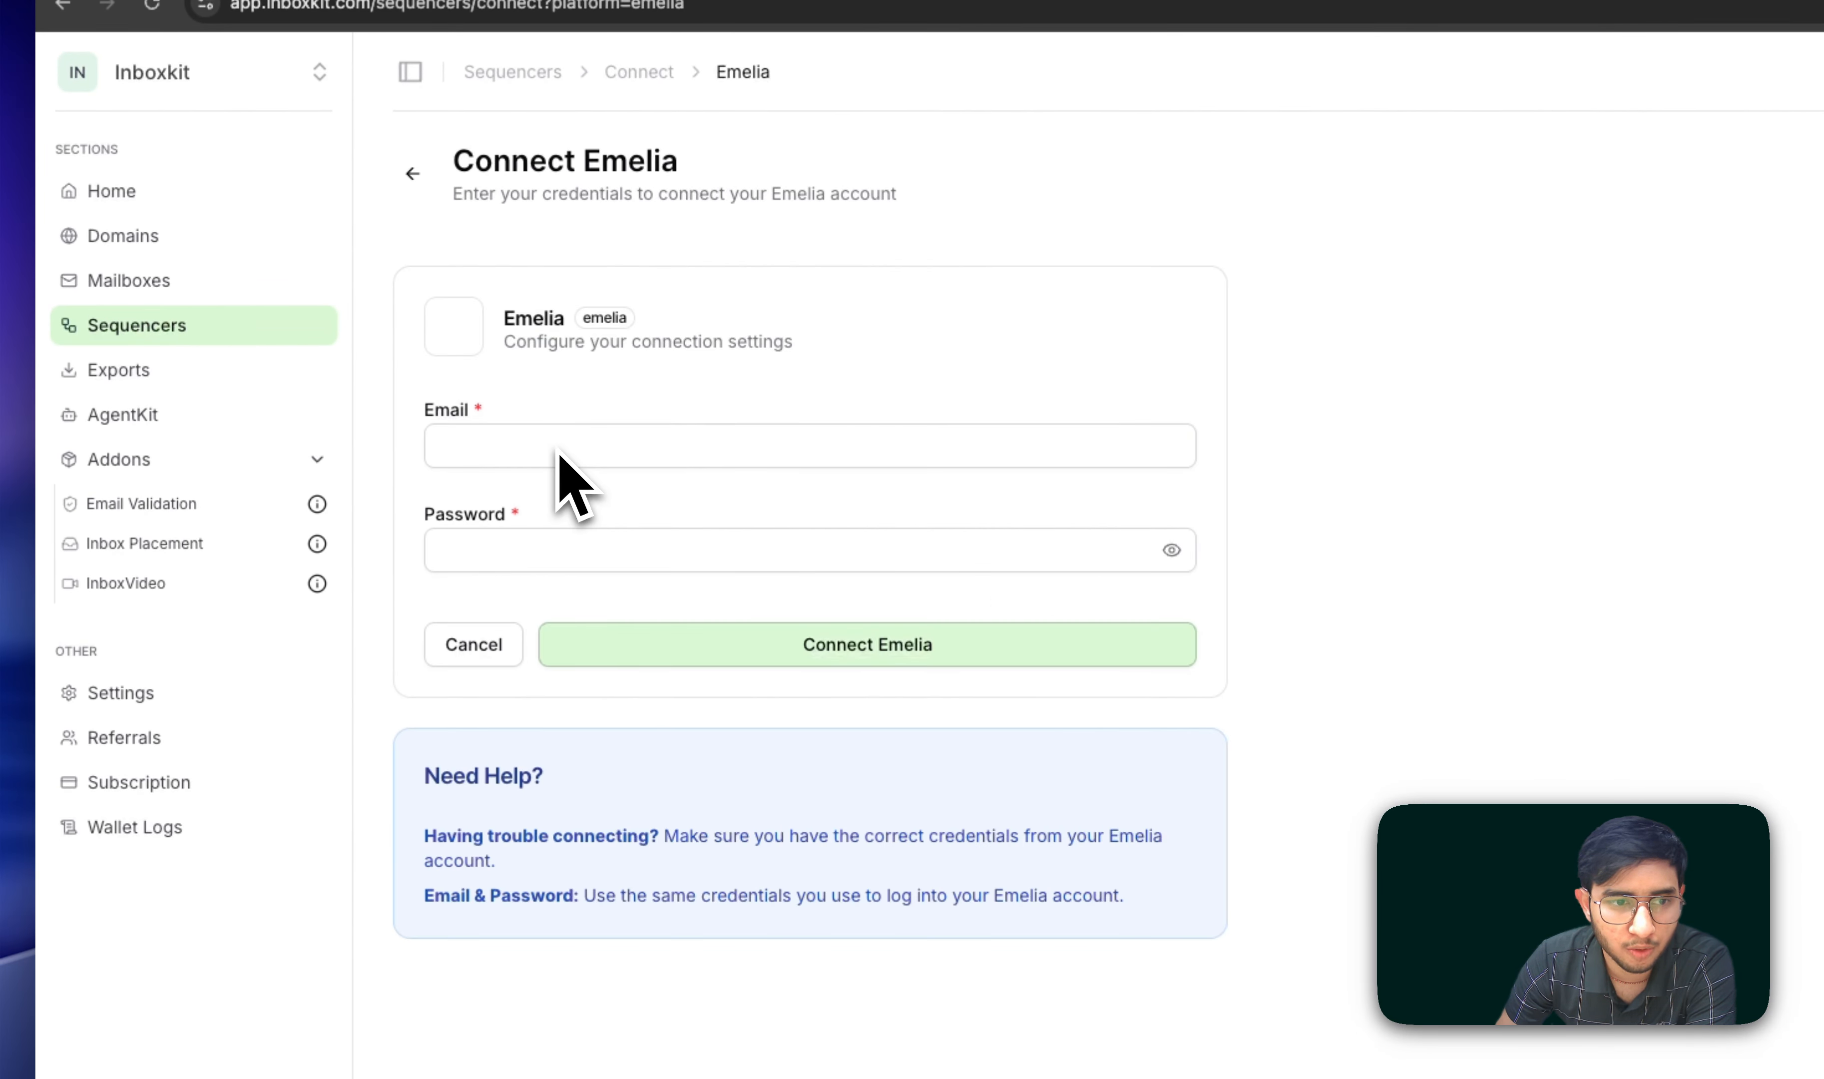
left_click(605, 457)
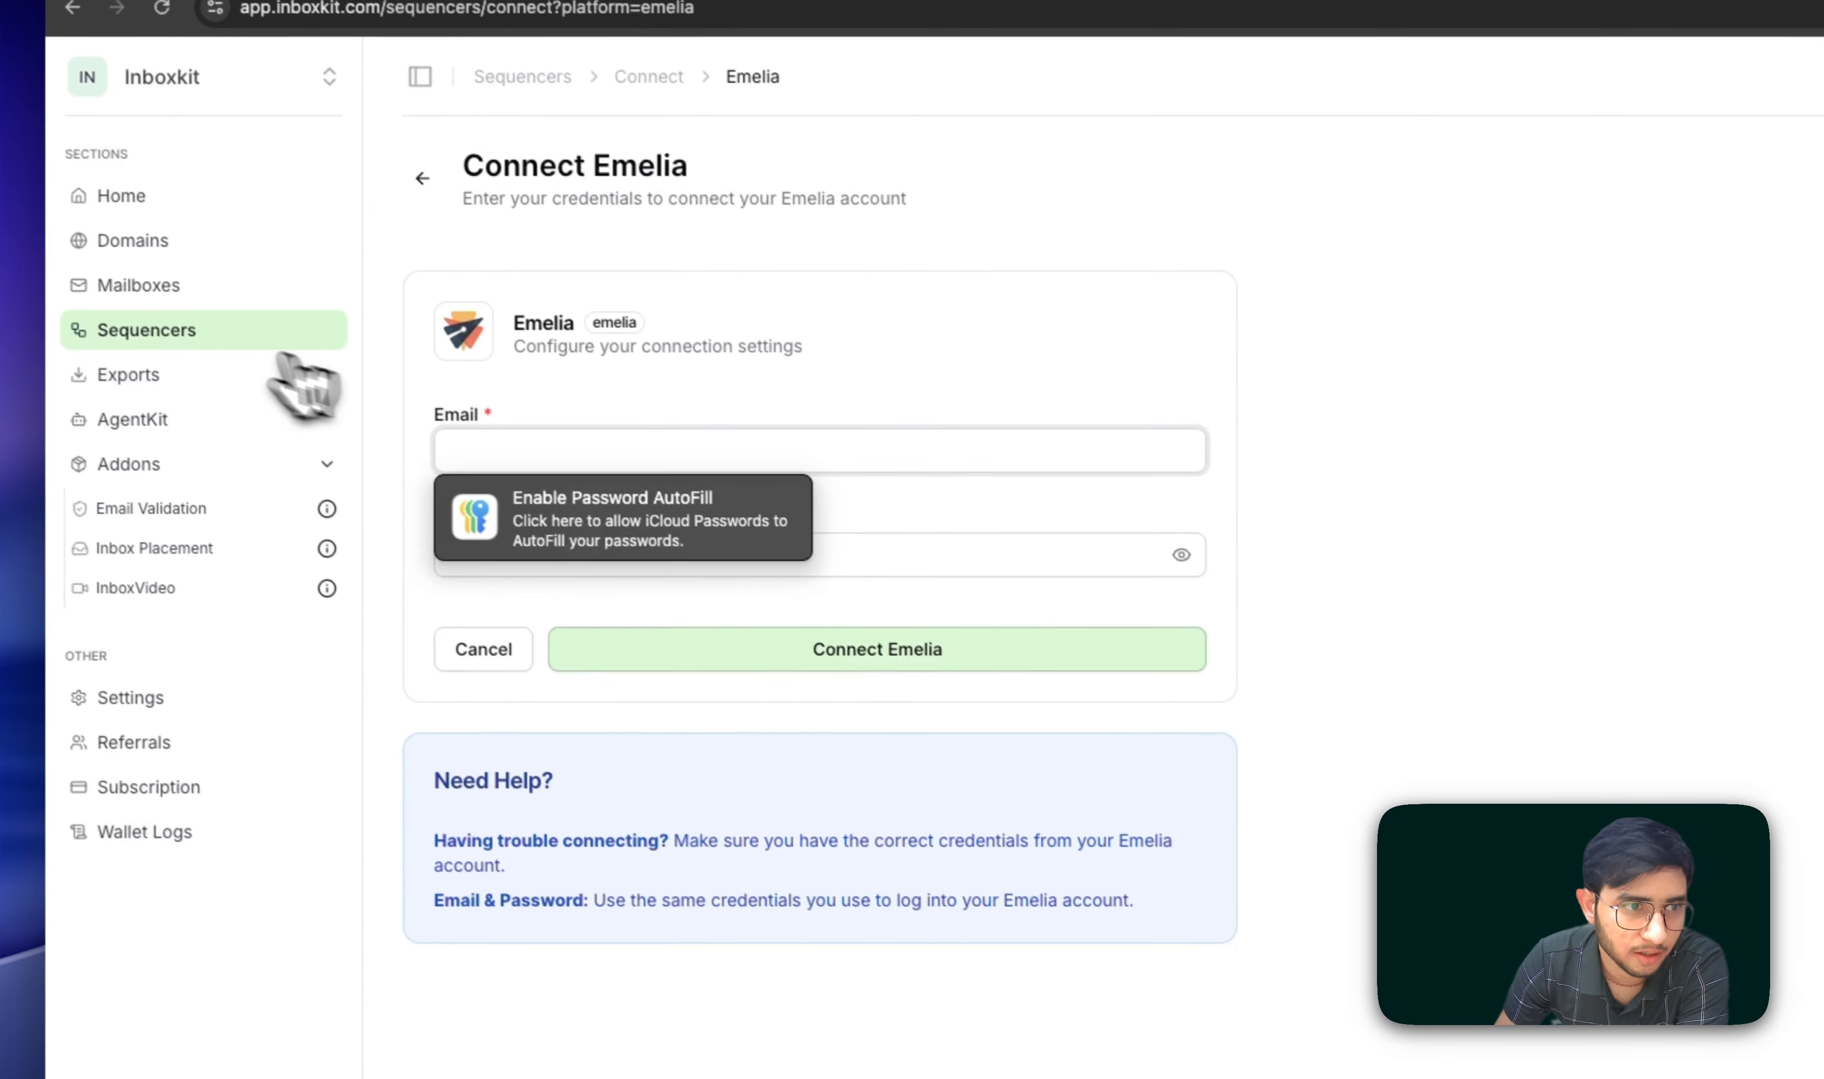
left_click(176, 325)
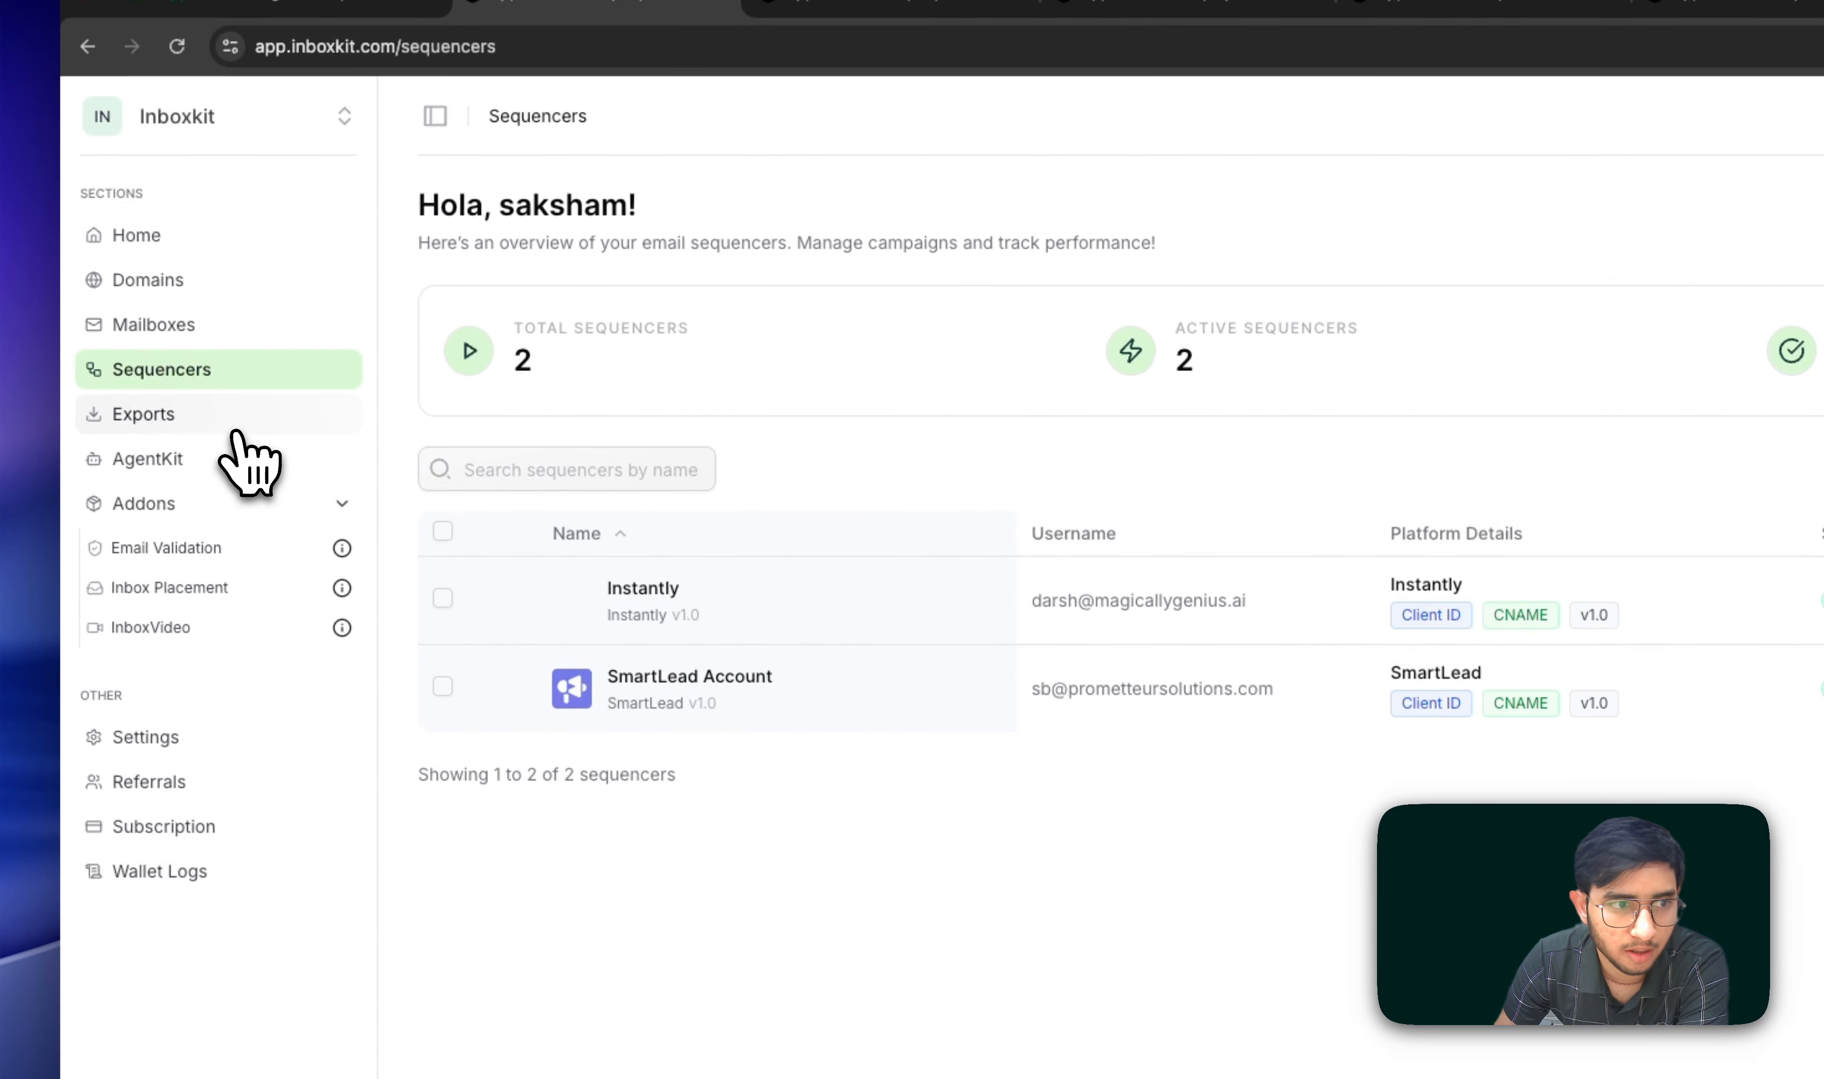
left_click(235, 433)
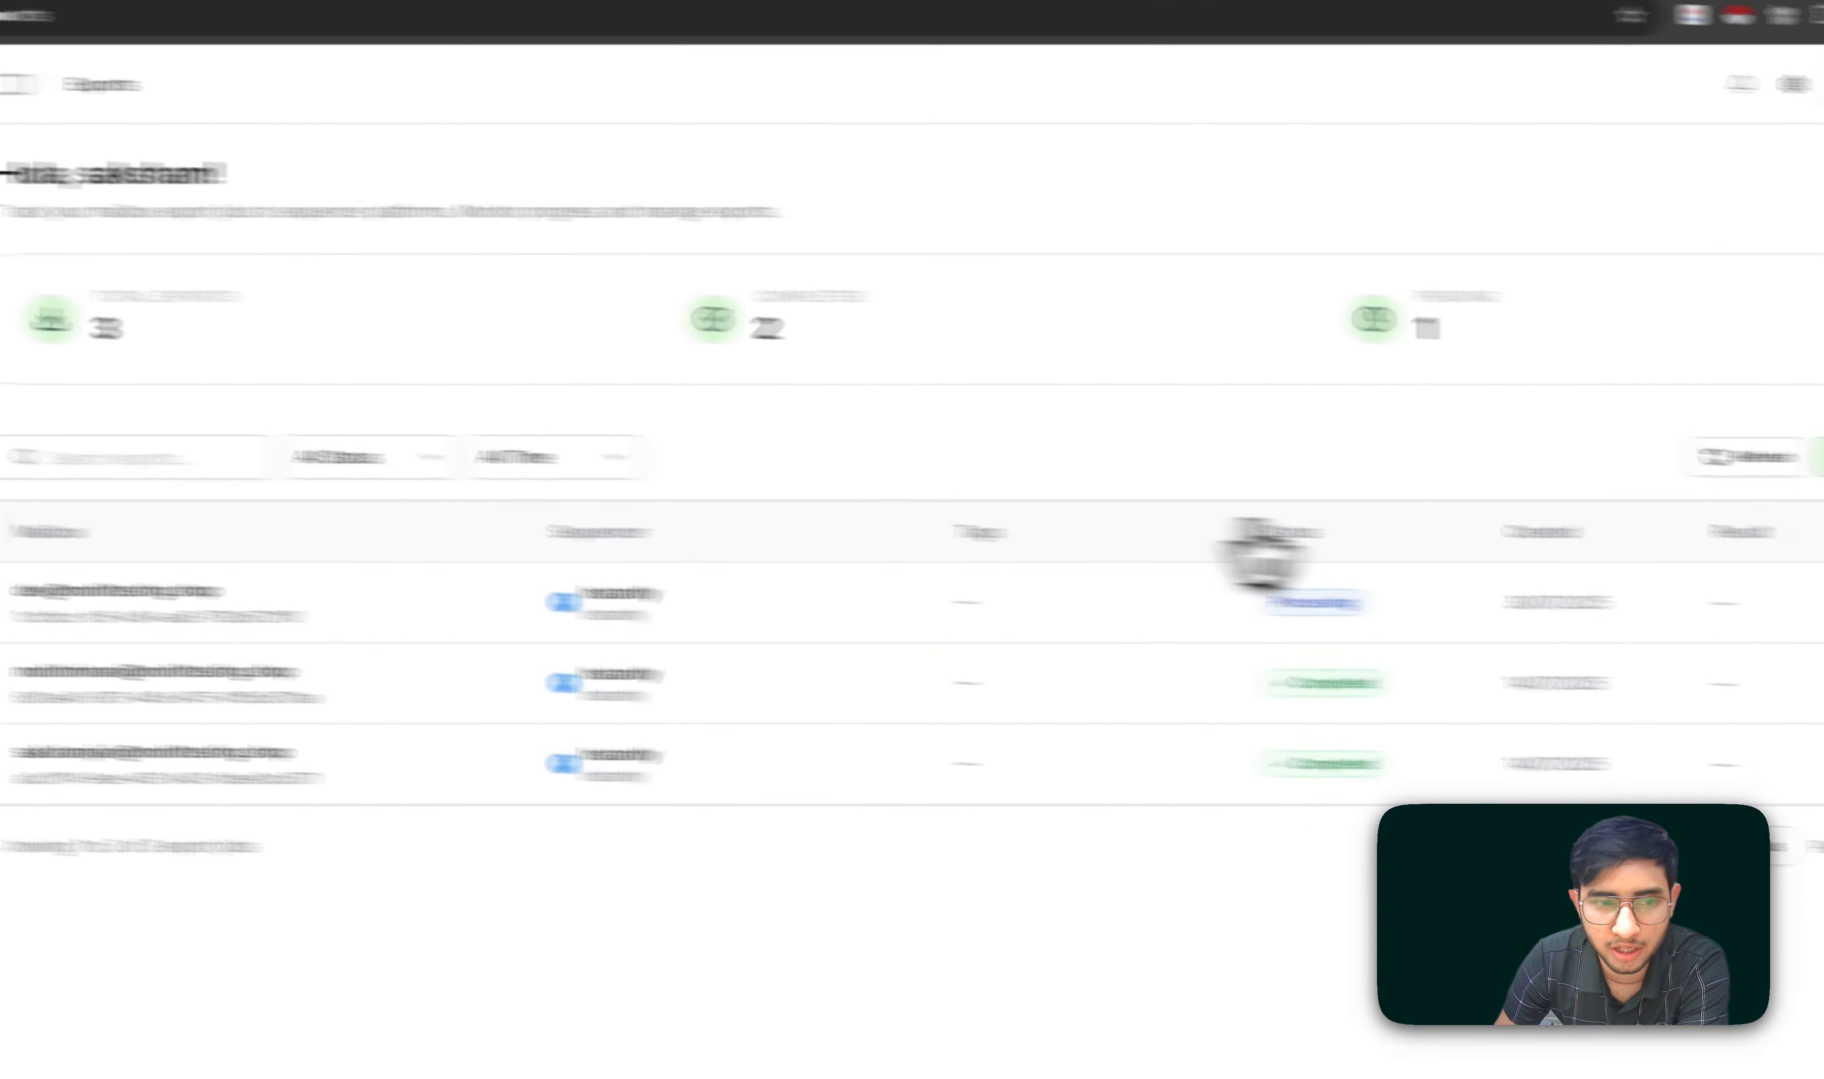
Step: Create a new export with SmartLead Account as the sequencer platform for the top two mailboxes
left_click(1636, 453)
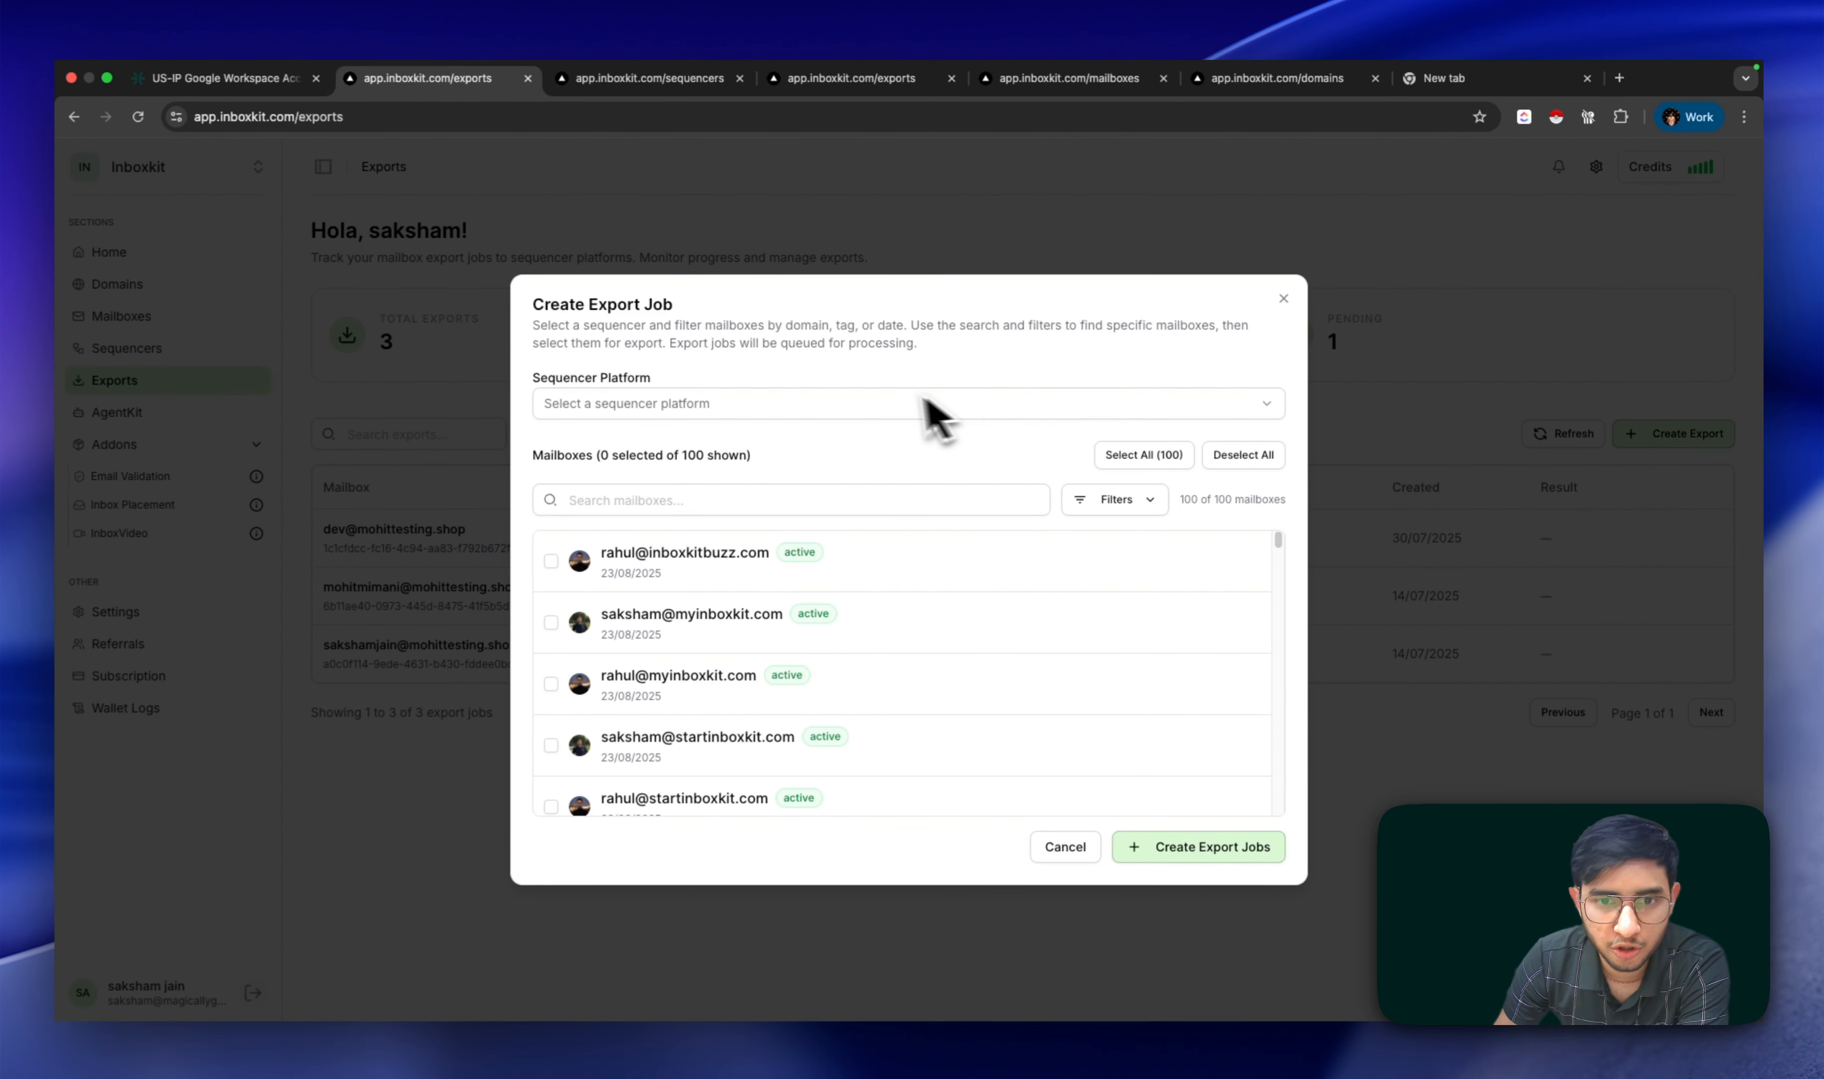
left_click(874, 409)
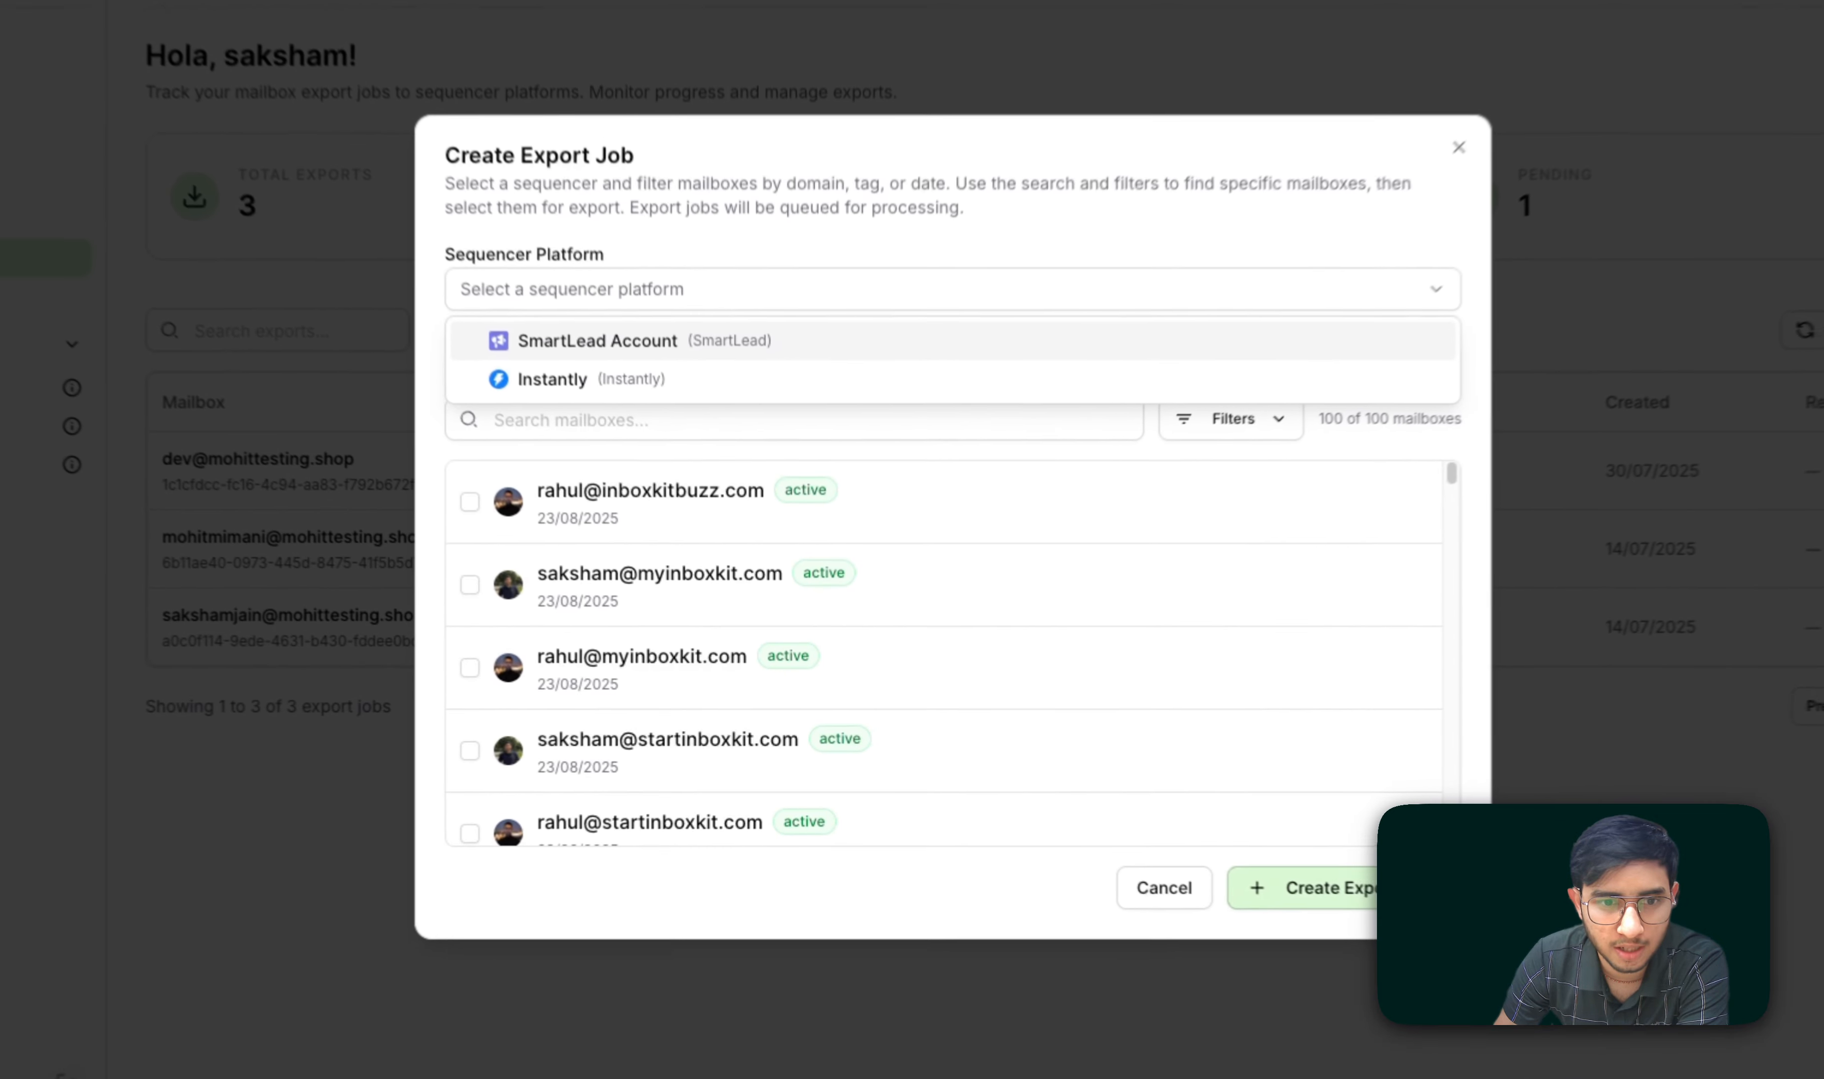
left_click(755, 442)
left_click(459, 493)
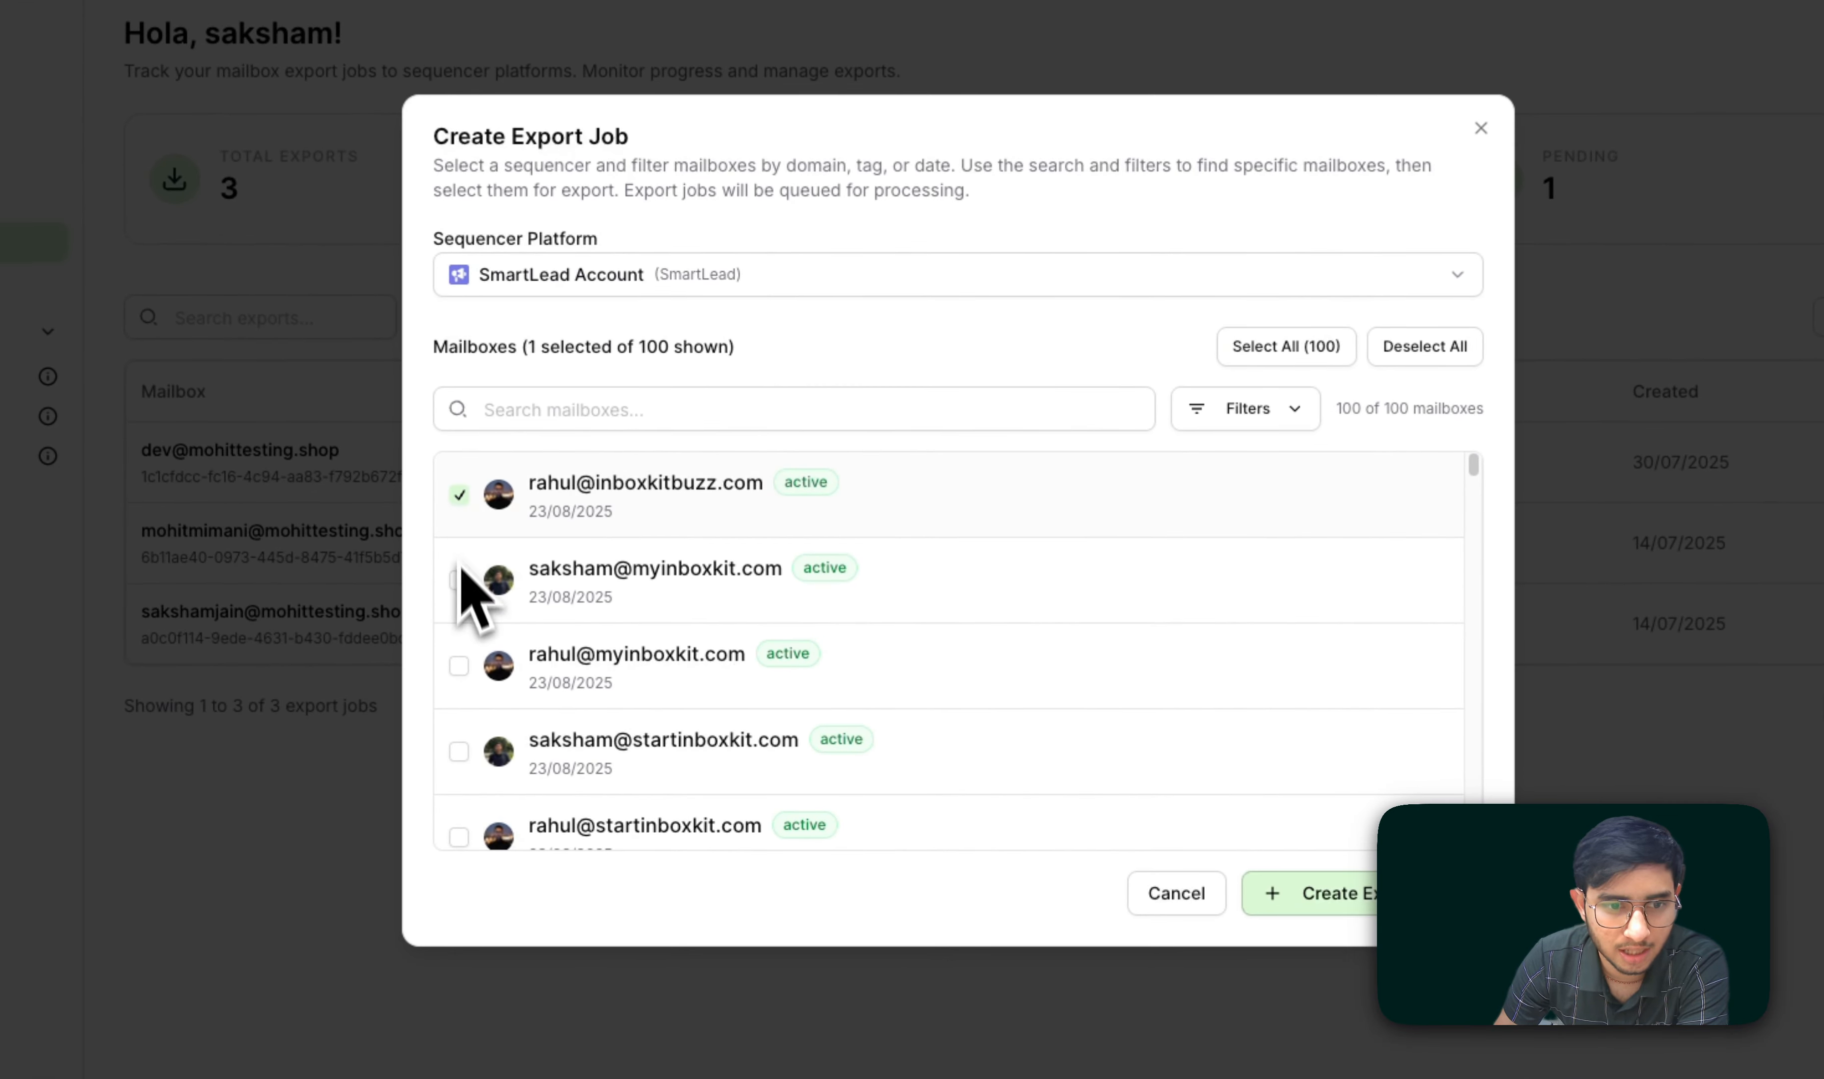
left_click(459, 580)
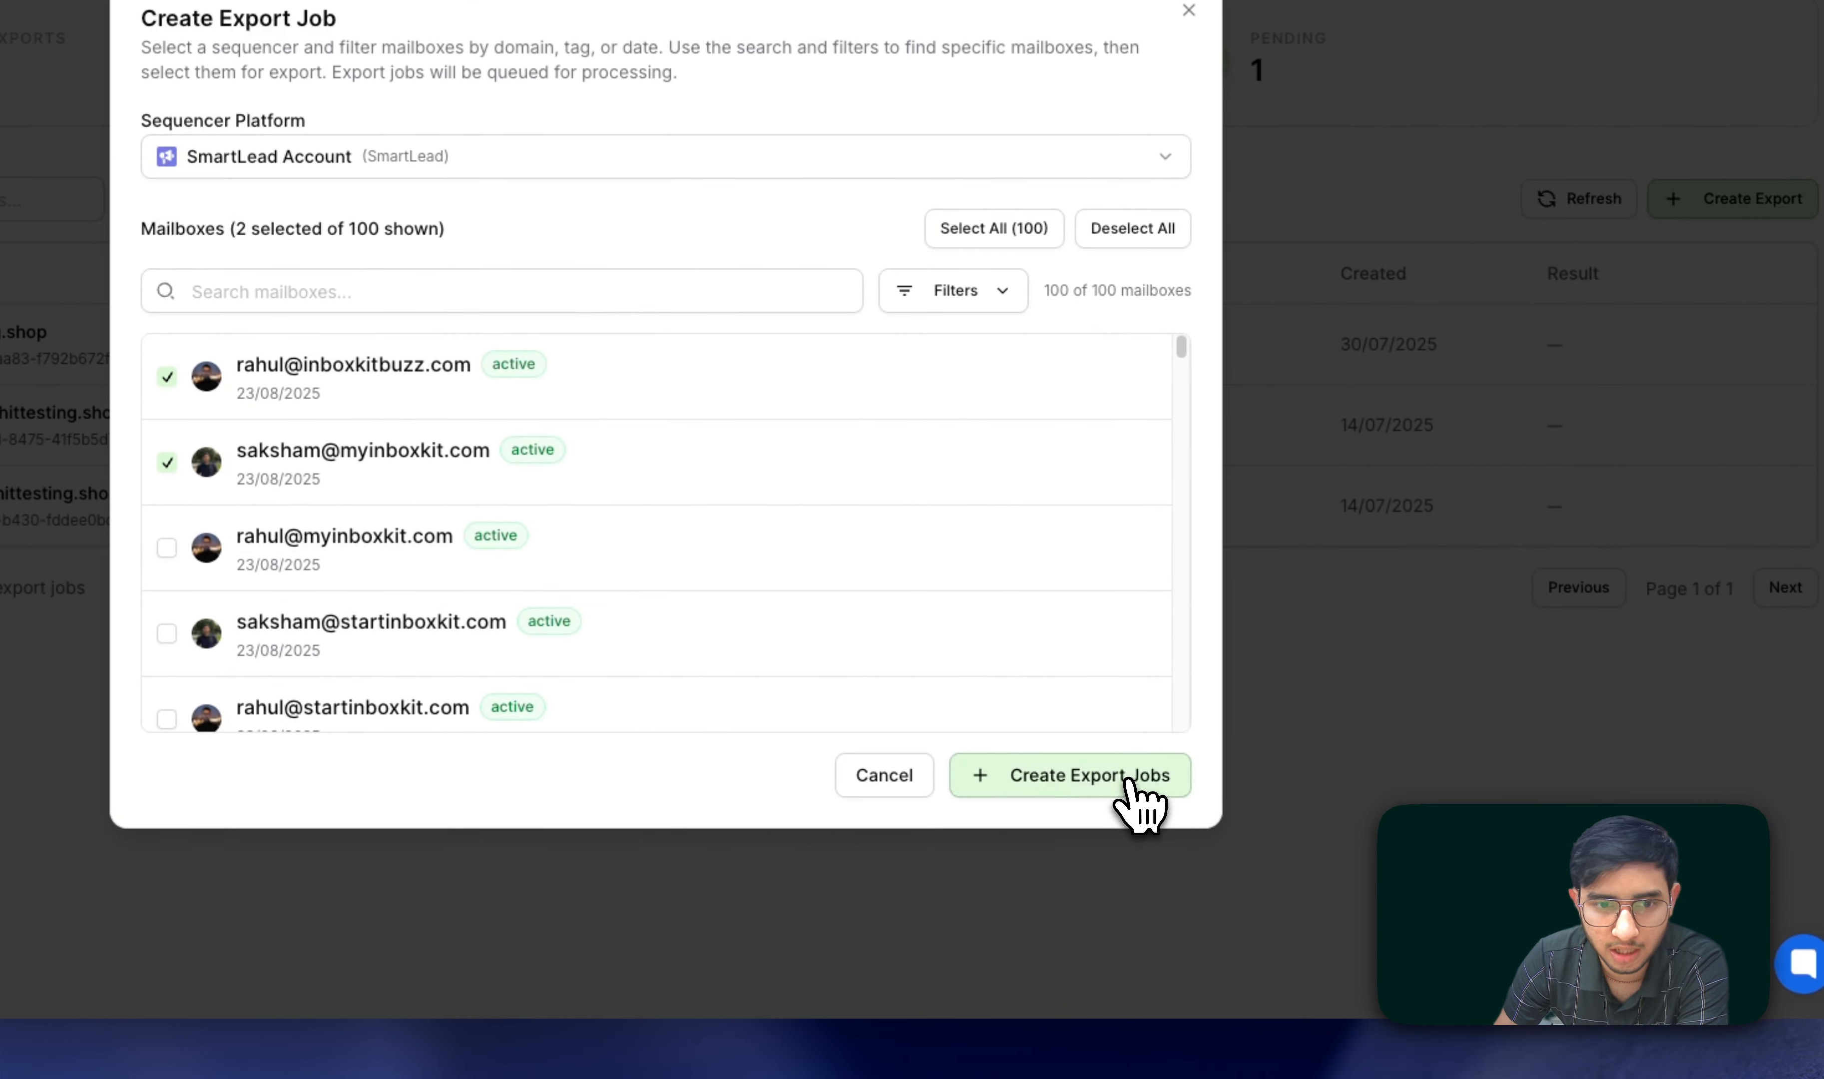
left_click(1132, 782)
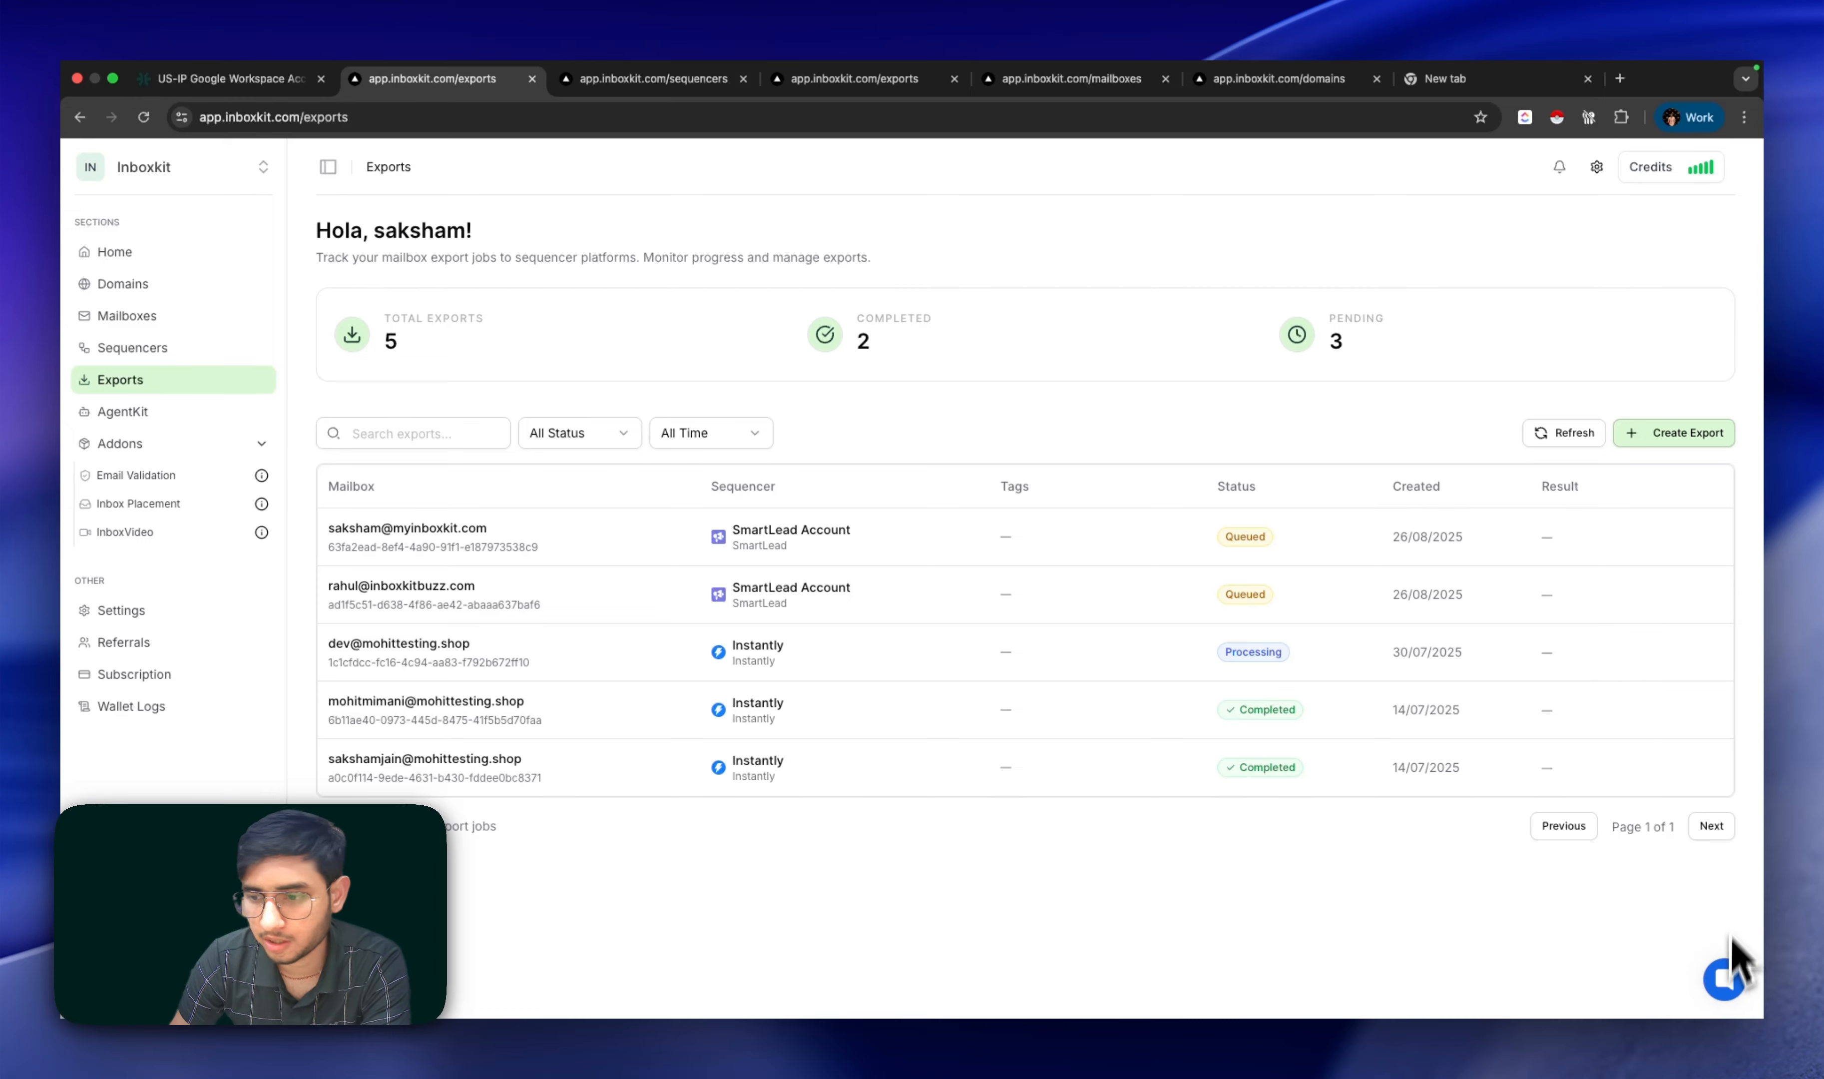
left_click(1724, 980)
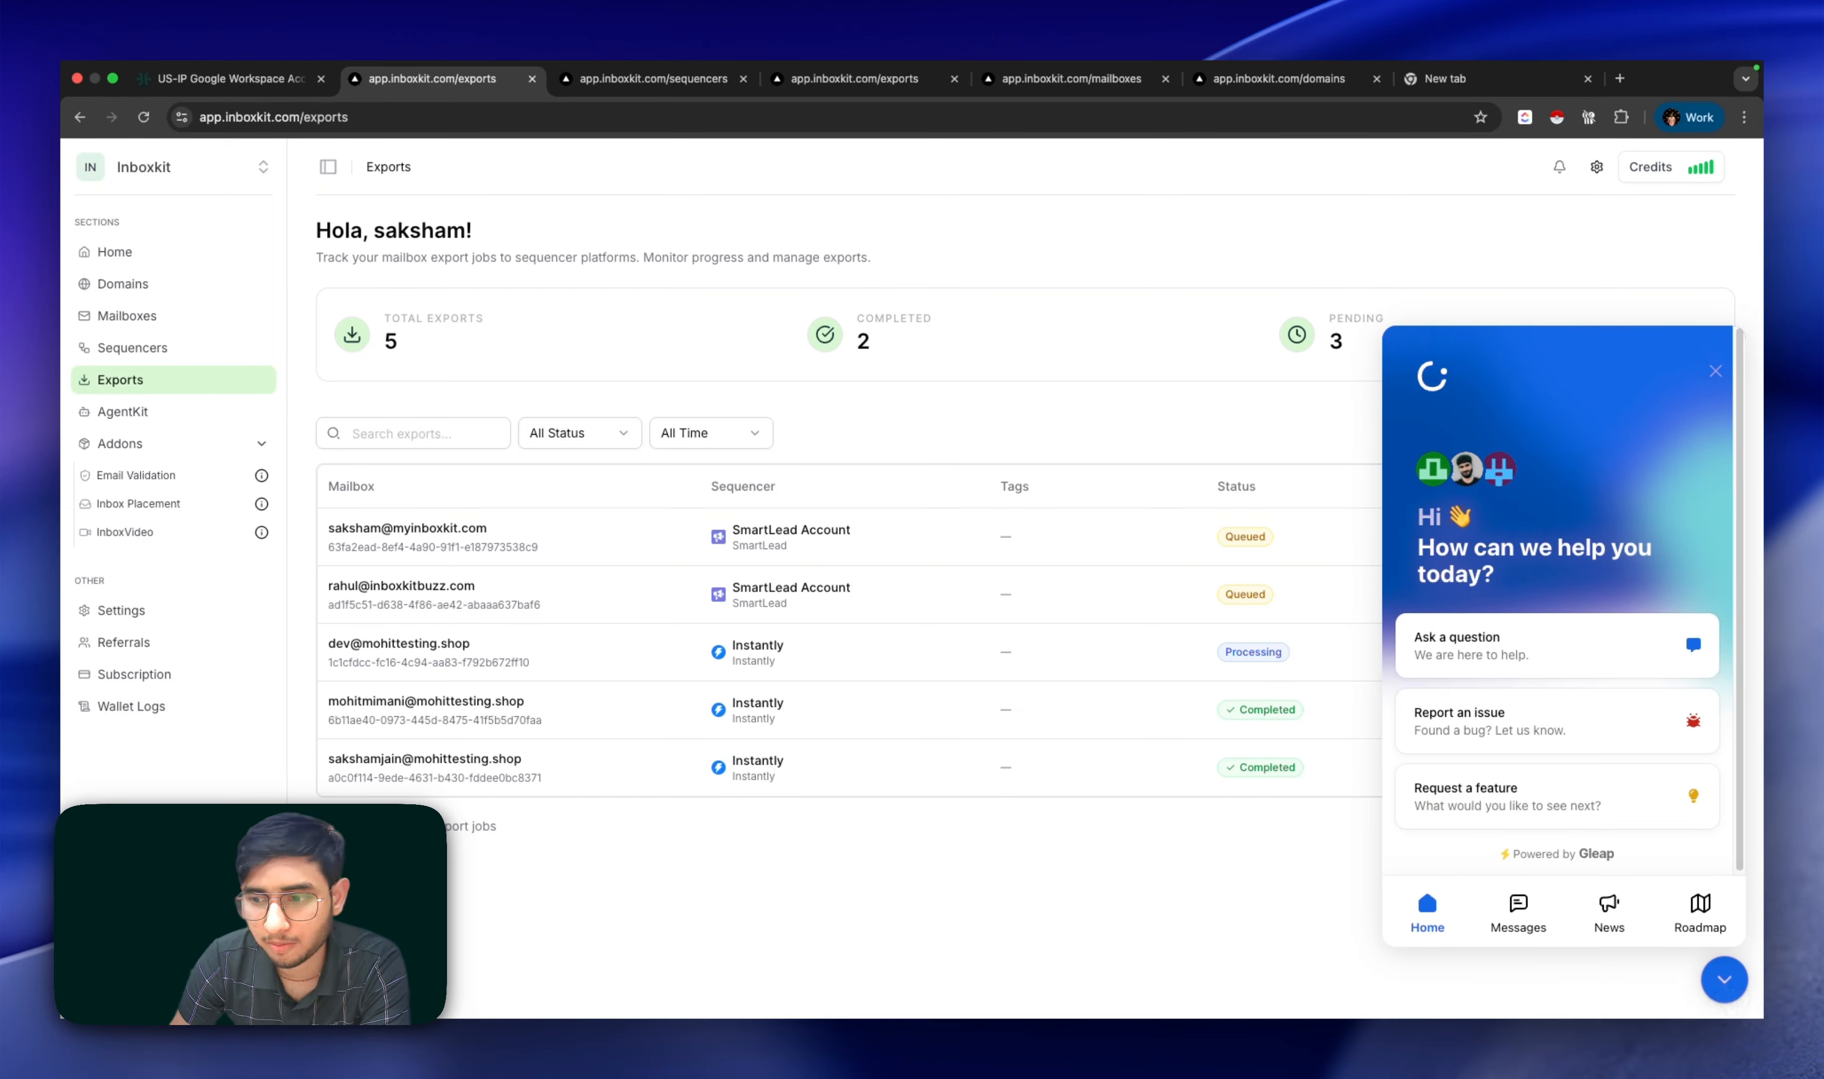
left_click(1723, 981)
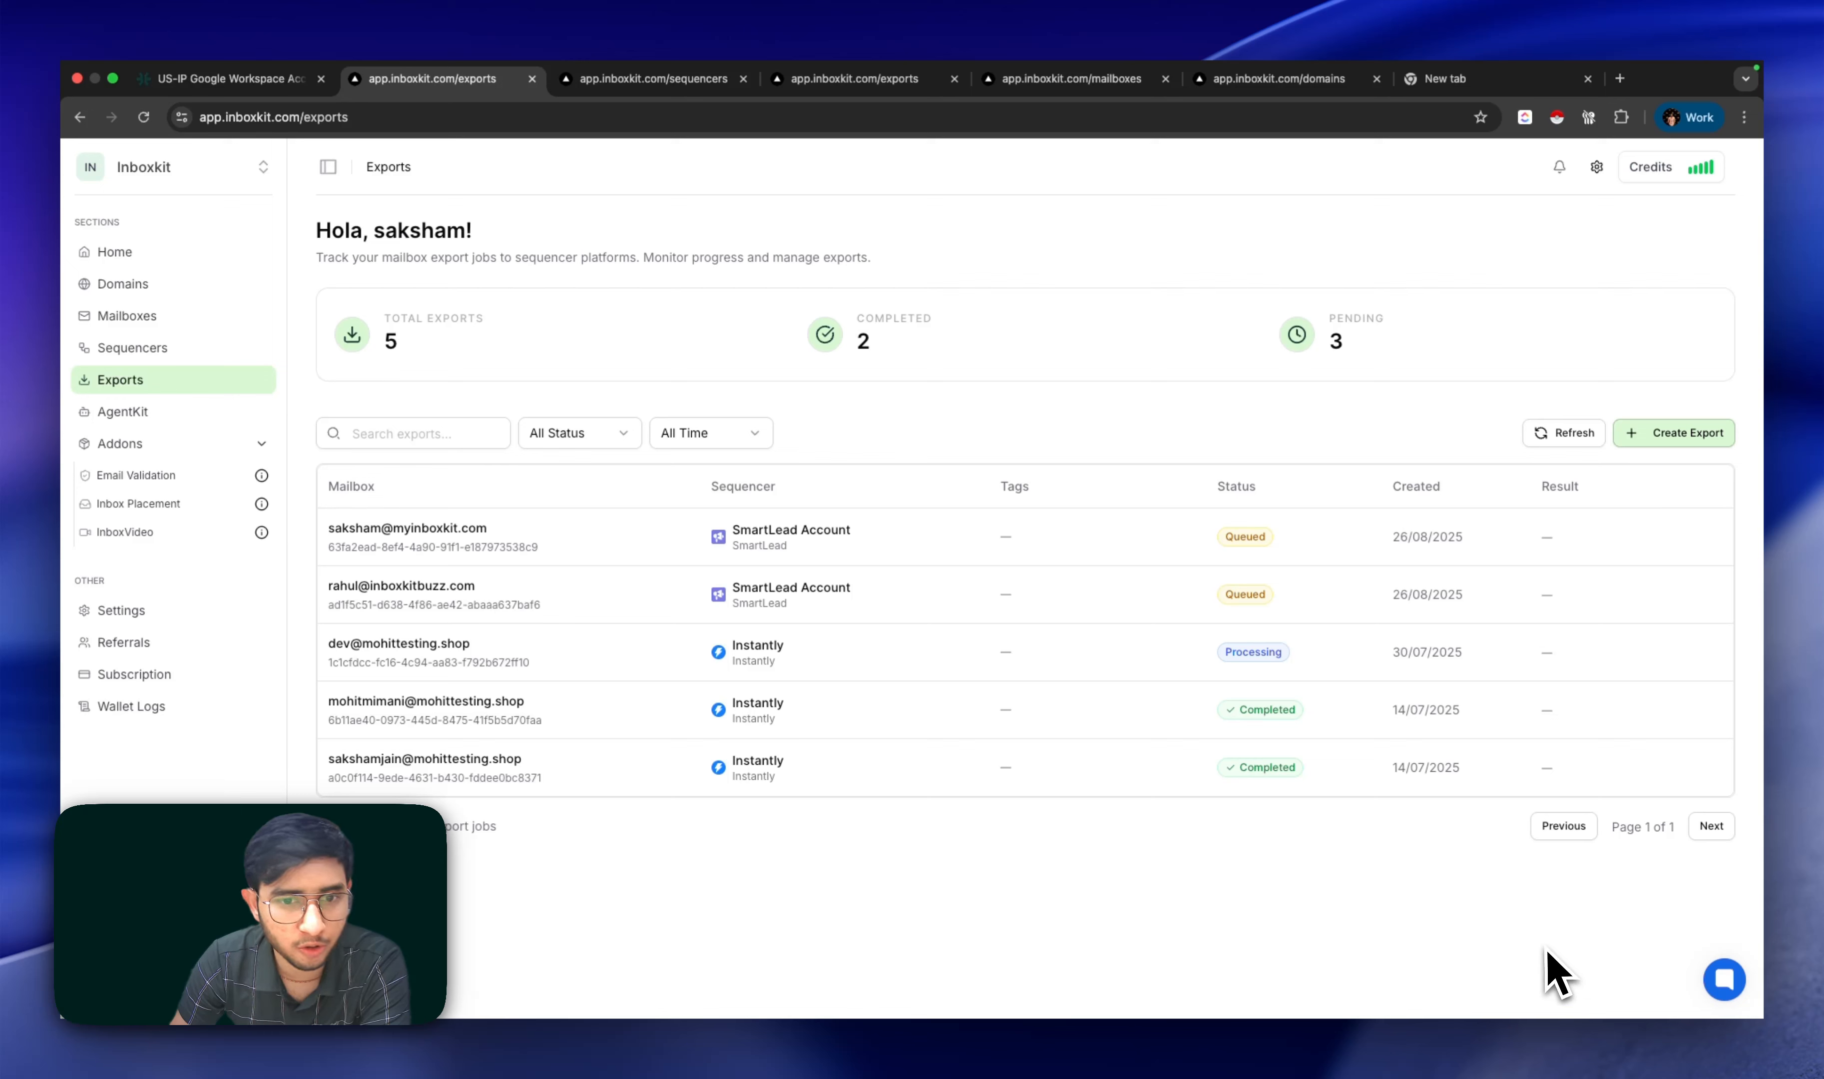